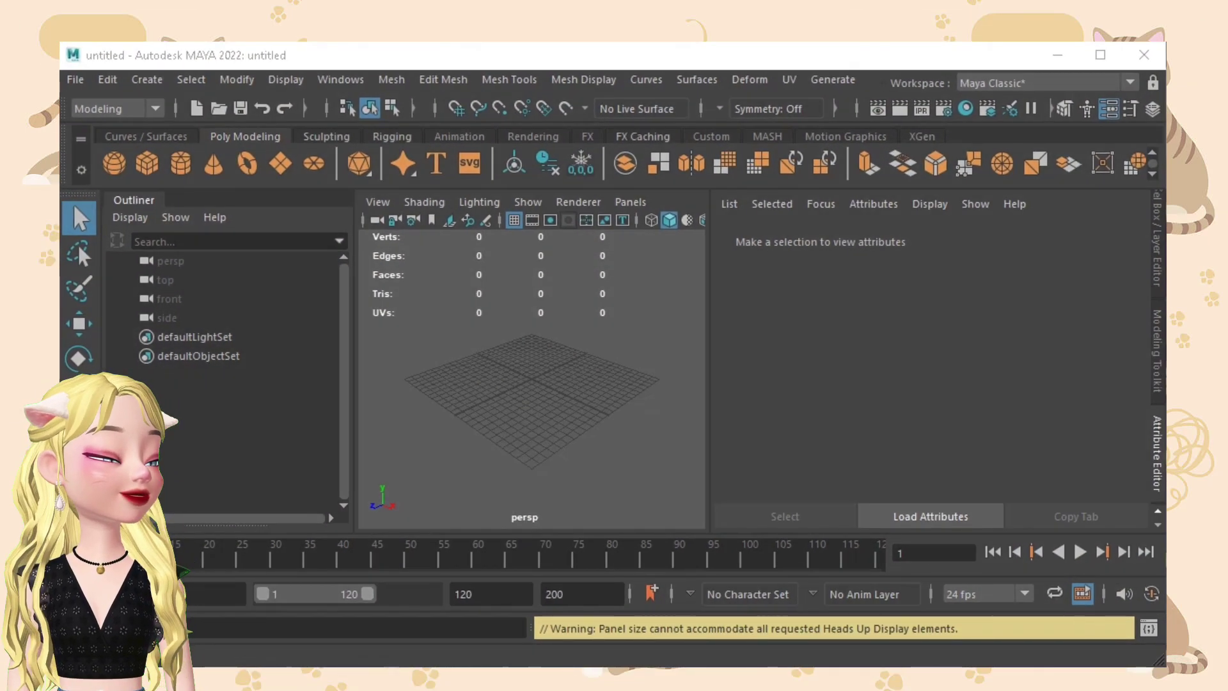
# Import the 3D_Mask body model from the BODIES folder into the scene.
pyautogui.moveTo(524, 416)
pyautogui.keyDown('alt'); pyautogui.mouseDown()
pyautogui.moveTo(576, 384)
pyautogui.moveTo(543, 438)
pyautogui.moveTo(533, 419)
pyautogui.mouseUp(); pyautogui.keyUp('alt')
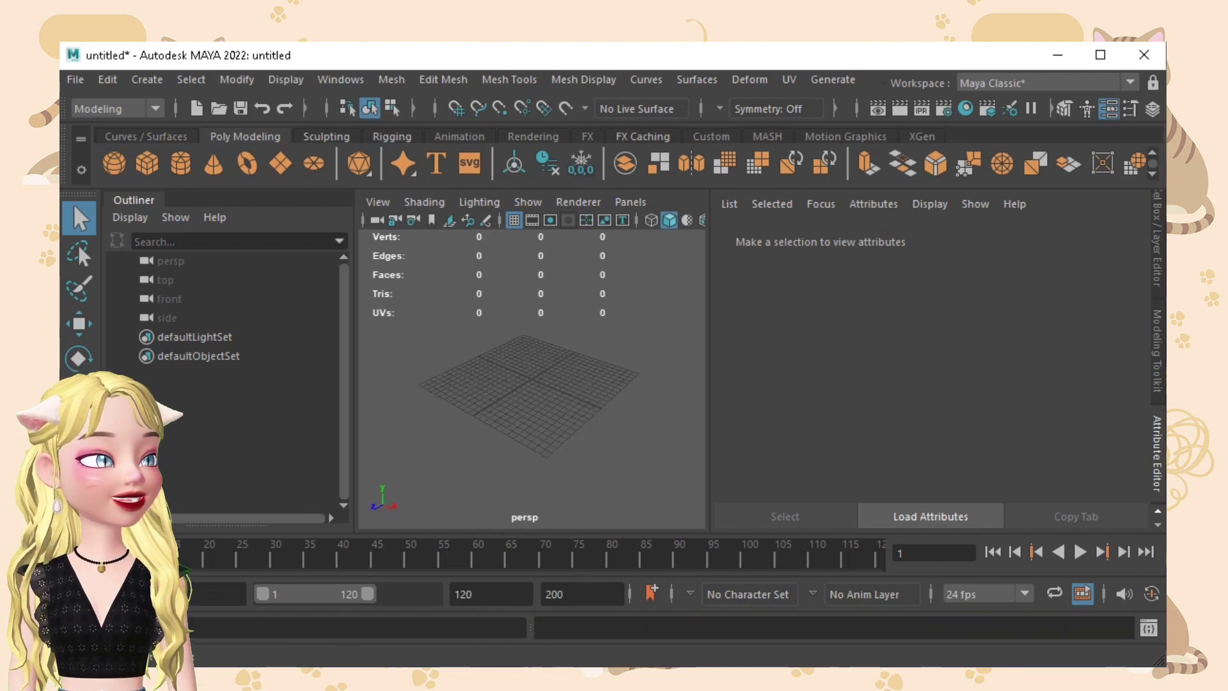
pyautogui.moveTo(432, 679)
pyautogui.click(432, 605)
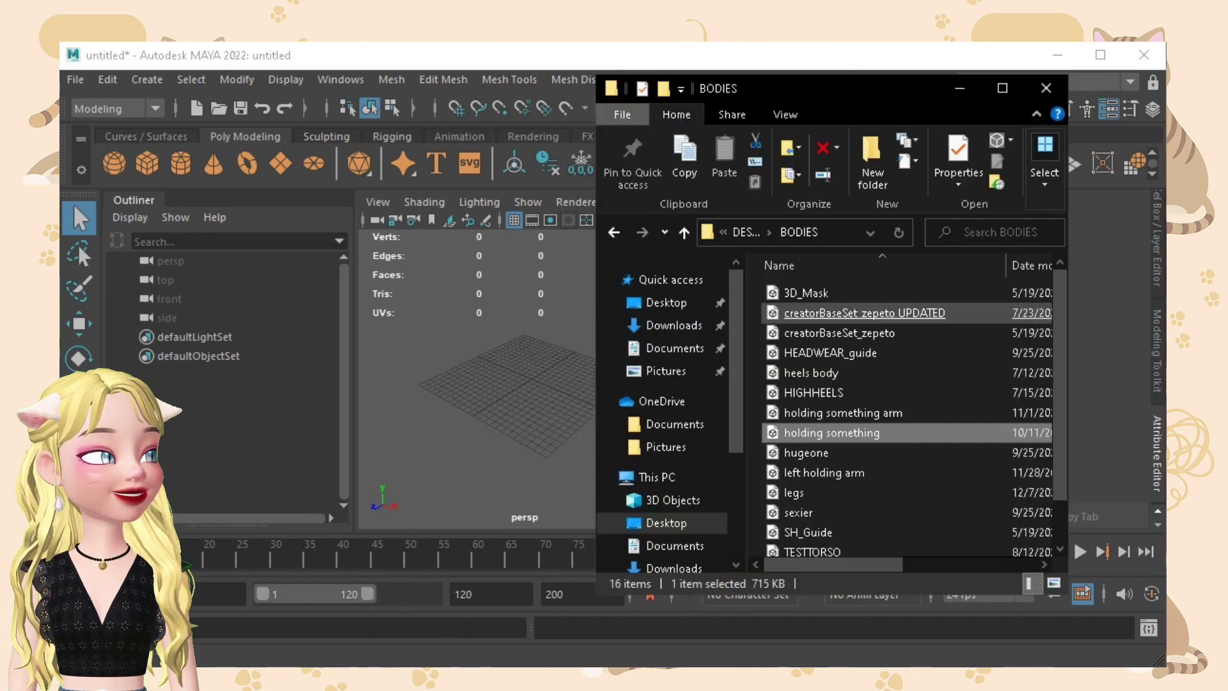
pyautogui.click(806, 292)
pyautogui.moveTo(806, 293); pyautogui.dragTo(480, 390)
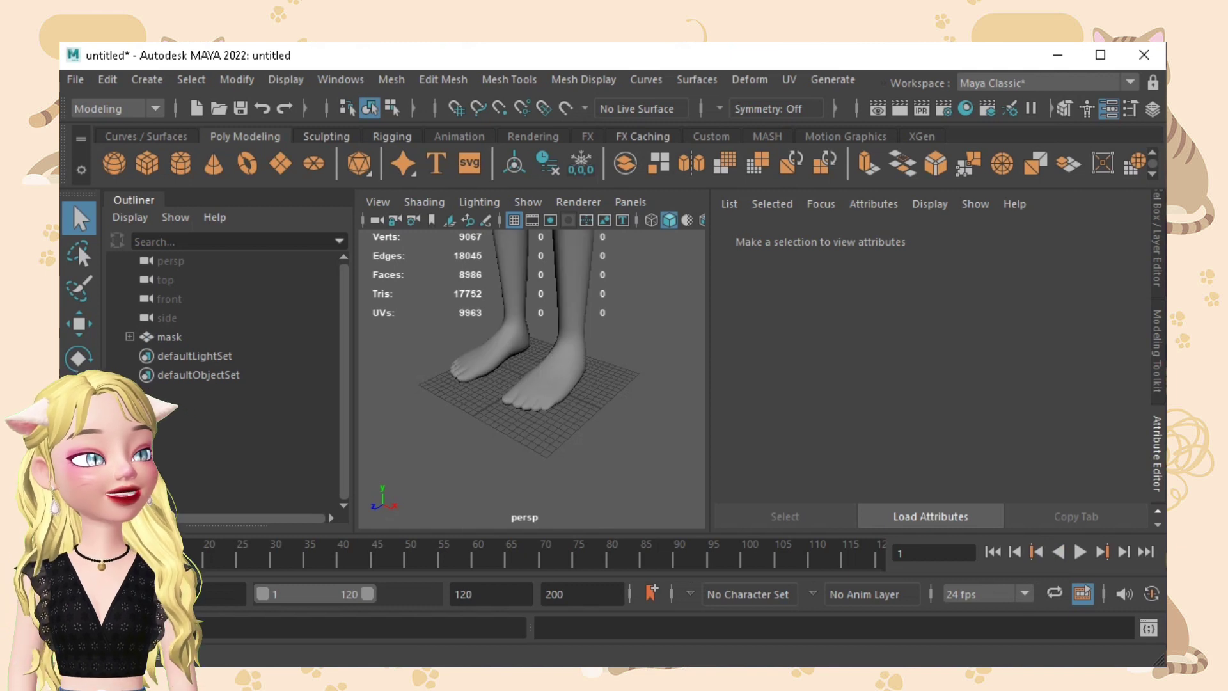
# Create a default polygon cylinder on the grid between the body's feet.
pyautogui.keyDown('alt'); pyautogui.moveTo(512, 384); pyautogui.dragTo(544, 358); pyautogui.keyUp('alt')
pyautogui.scroll(-5, 530, 378)
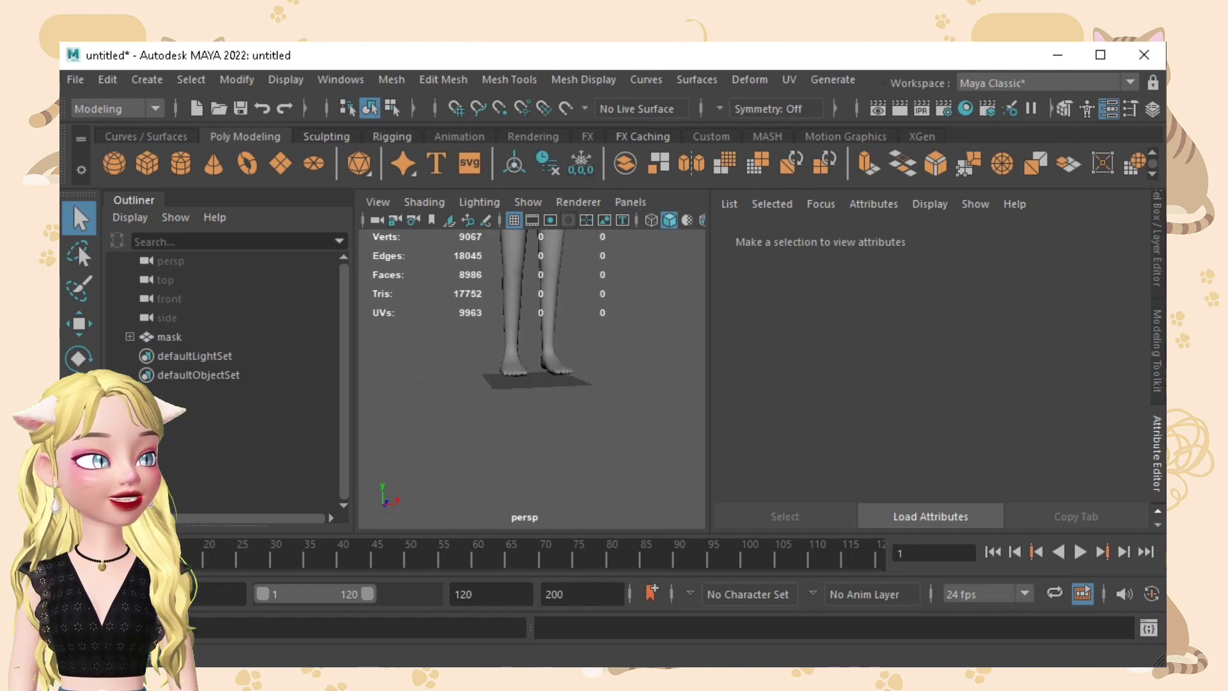
pyautogui.keyDown('alt'); pyautogui.moveTo(531, 358); pyautogui.dragTo(530, 416, button='middle'); pyautogui.keyUp('alt')
pyautogui.scroll(-8, 531, 377)
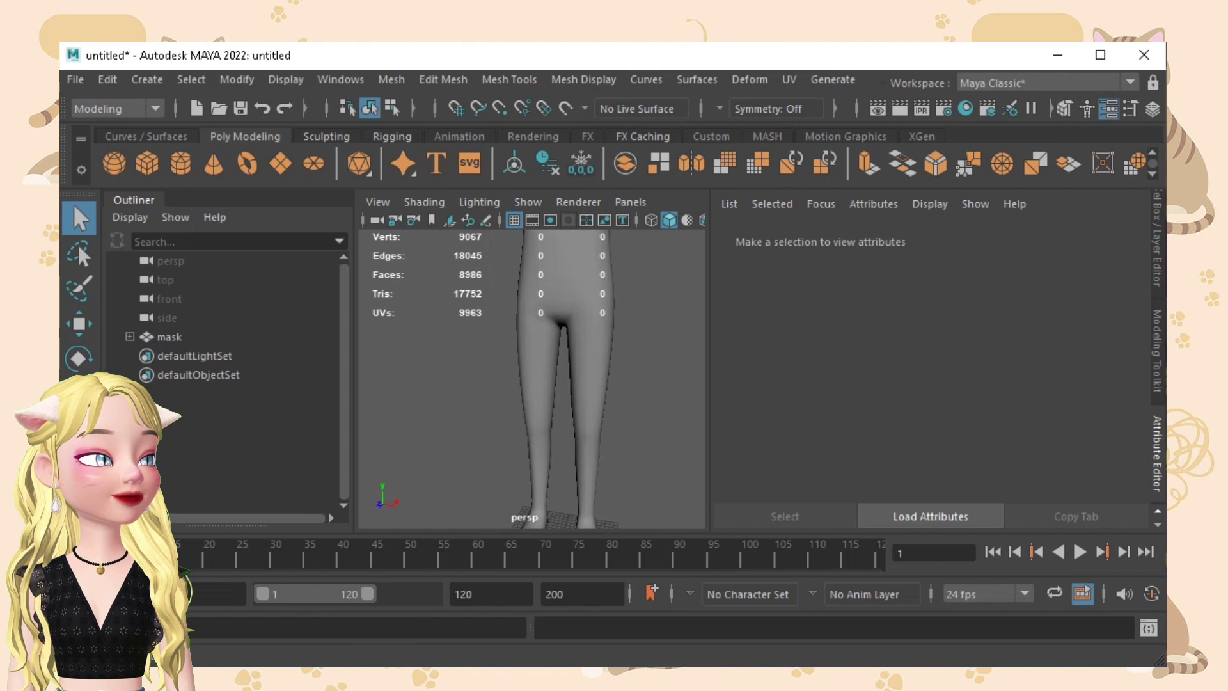
pyautogui.scroll(8, 531, 377)
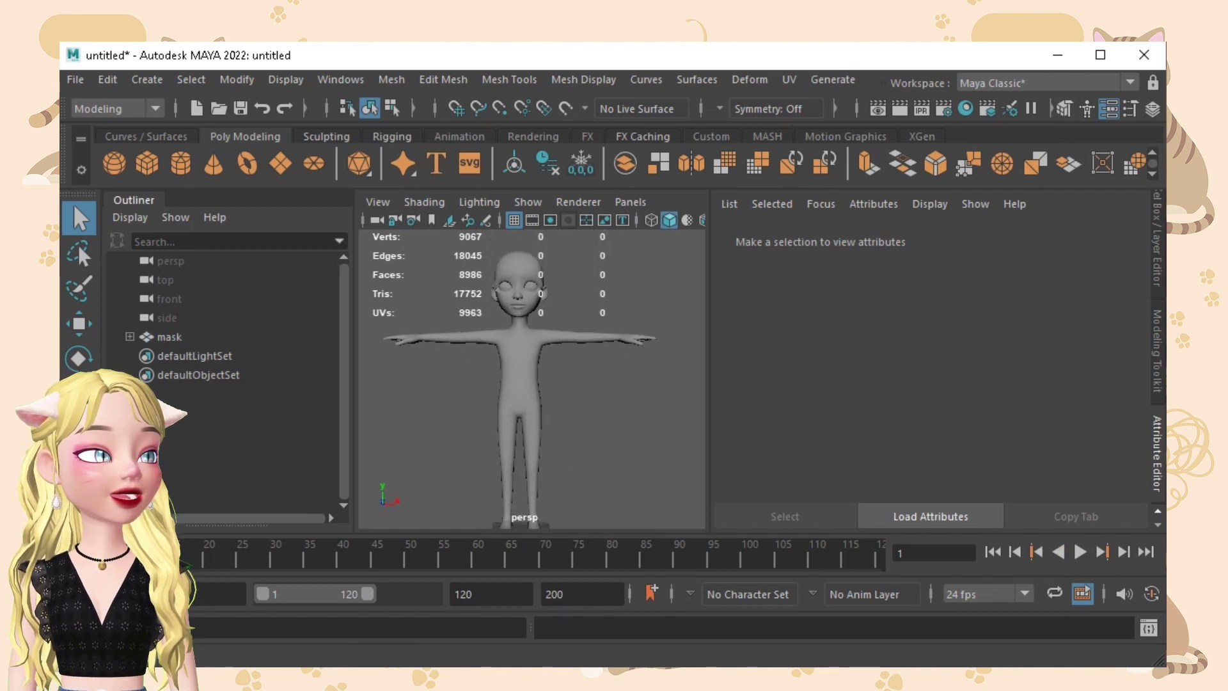
pyautogui.scroll(-2, 531, 377)
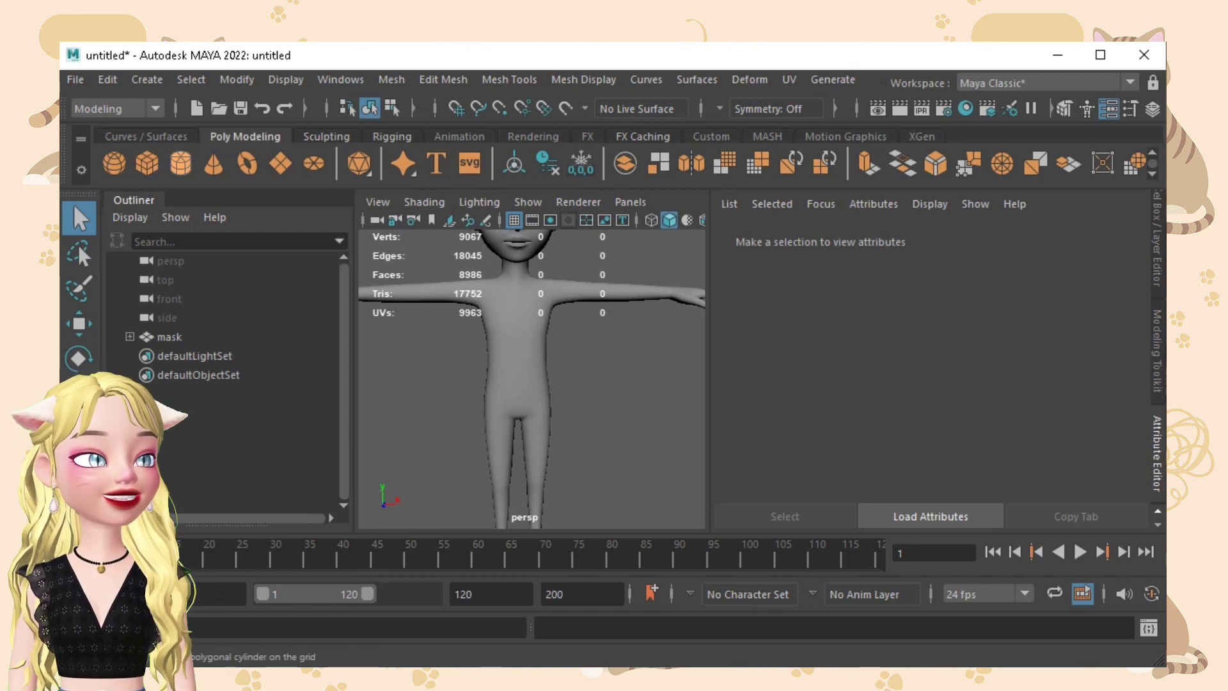
pyautogui.click(180, 164)
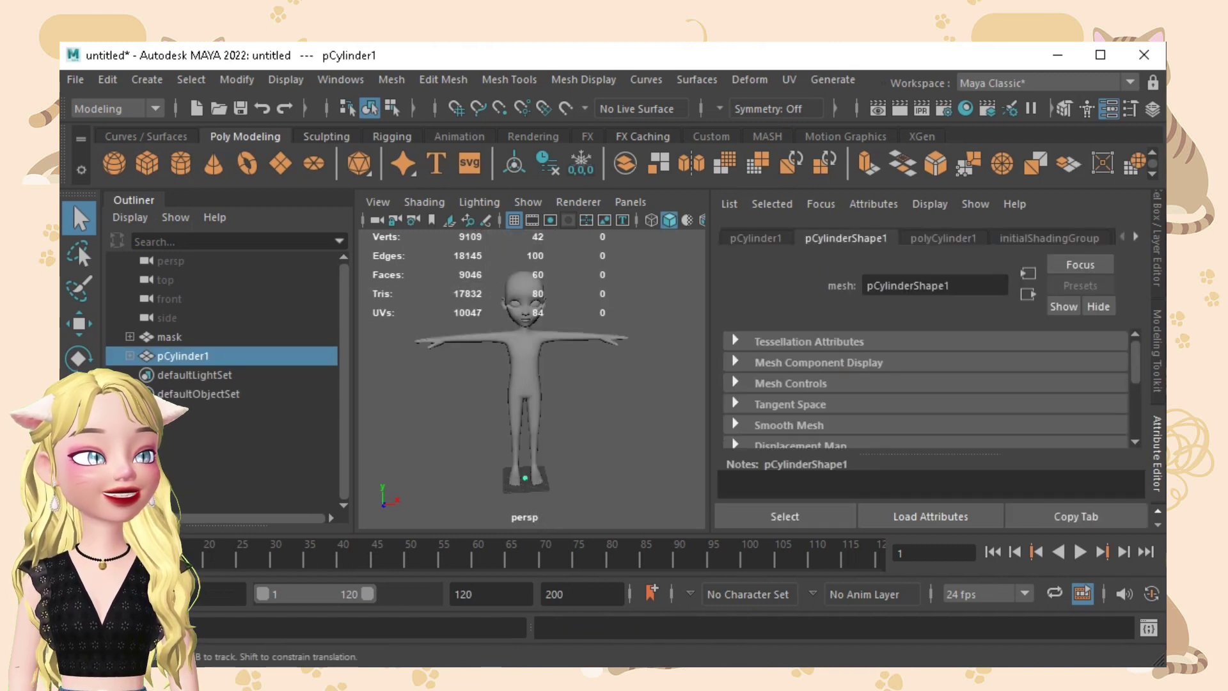
pyautogui.press('f')
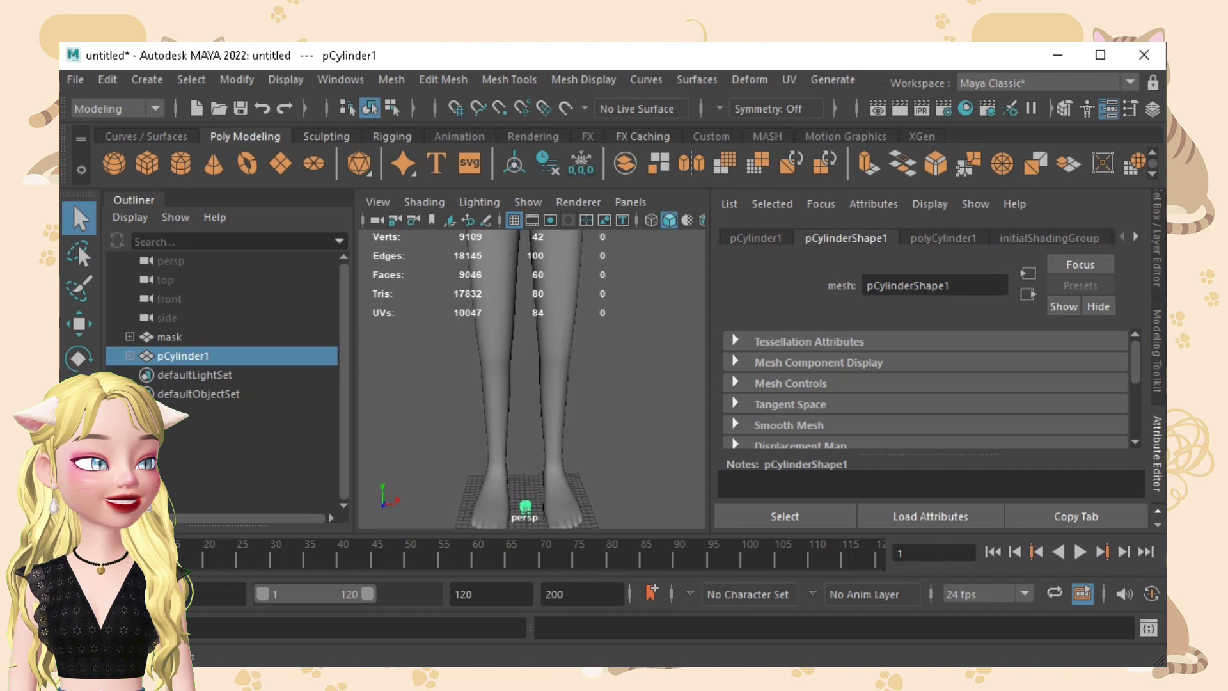
# Scale the cylinder up uniformly until it is wider than both legs together.
pyautogui.scroll(-5, 532, 379)
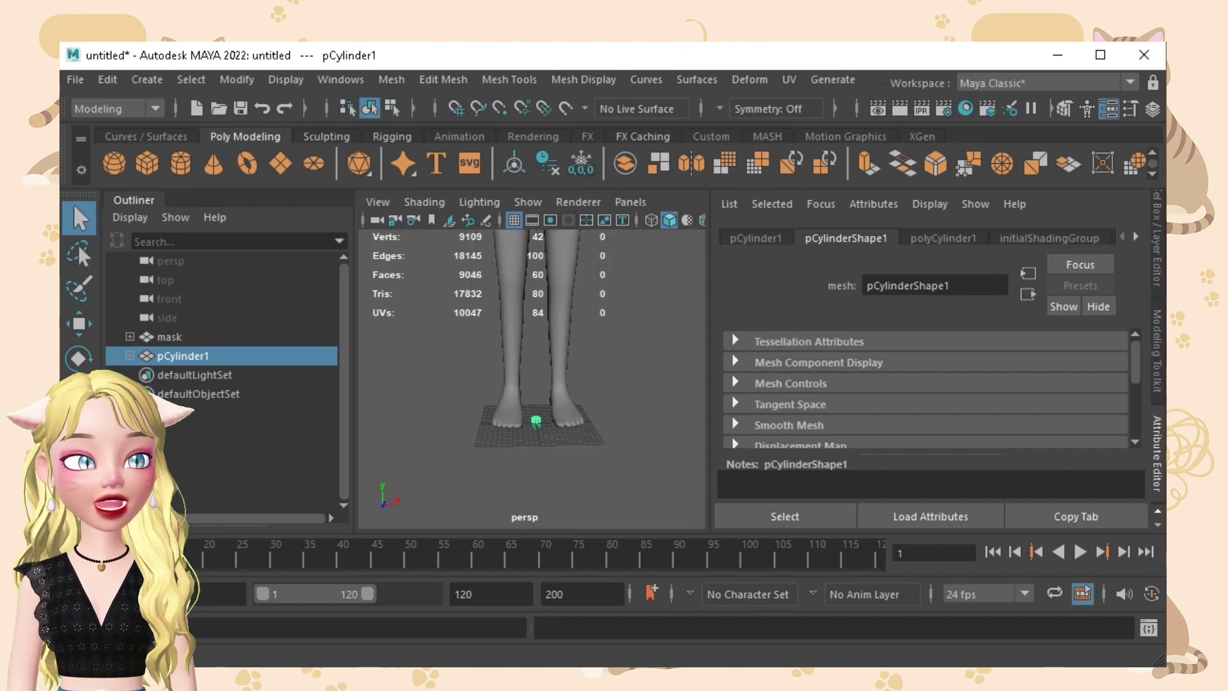
pyautogui.scroll(-3, 531, 377)
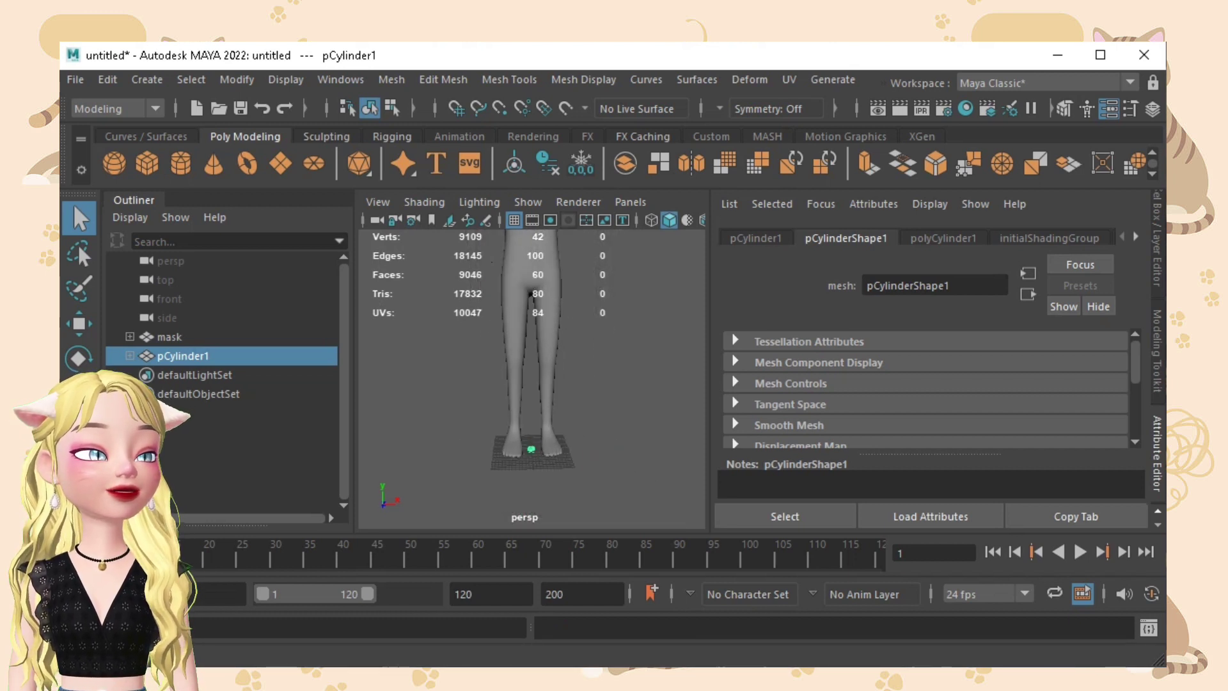
pyautogui.press('r')
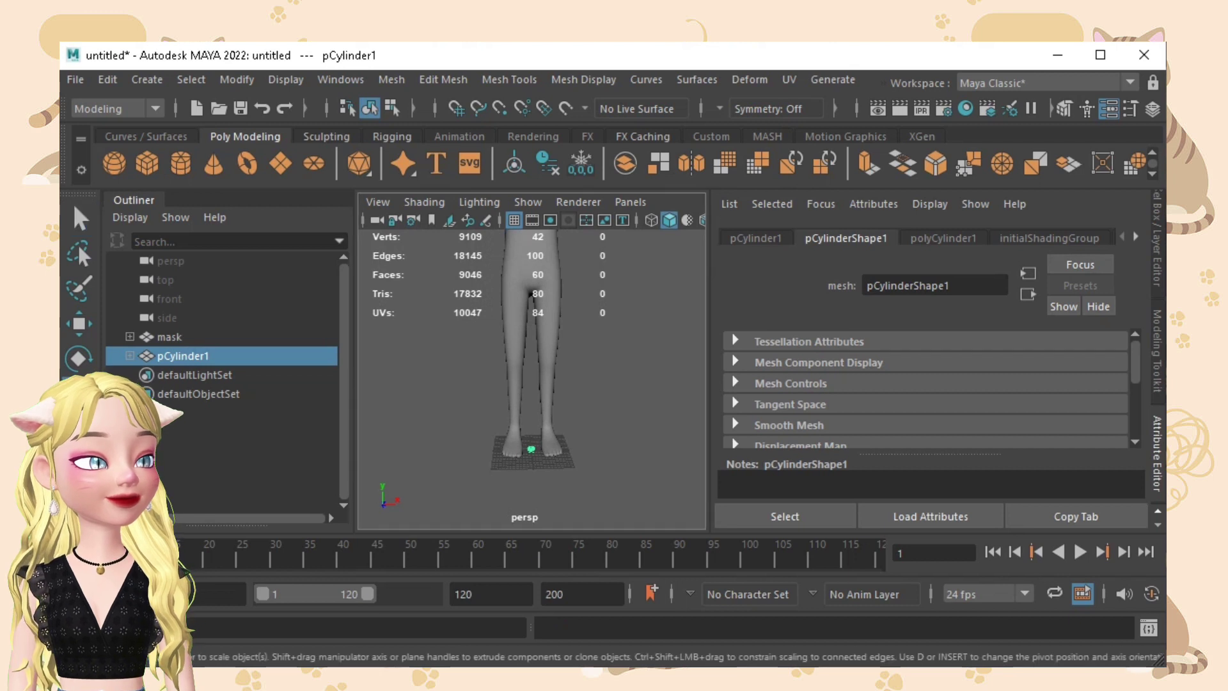
pyautogui.moveTo(531, 450); pyautogui.dragTo(678, 450)
# Raise the cylinder straight up so it surrounds the torso just below the arms.
pyautogui.press('w')
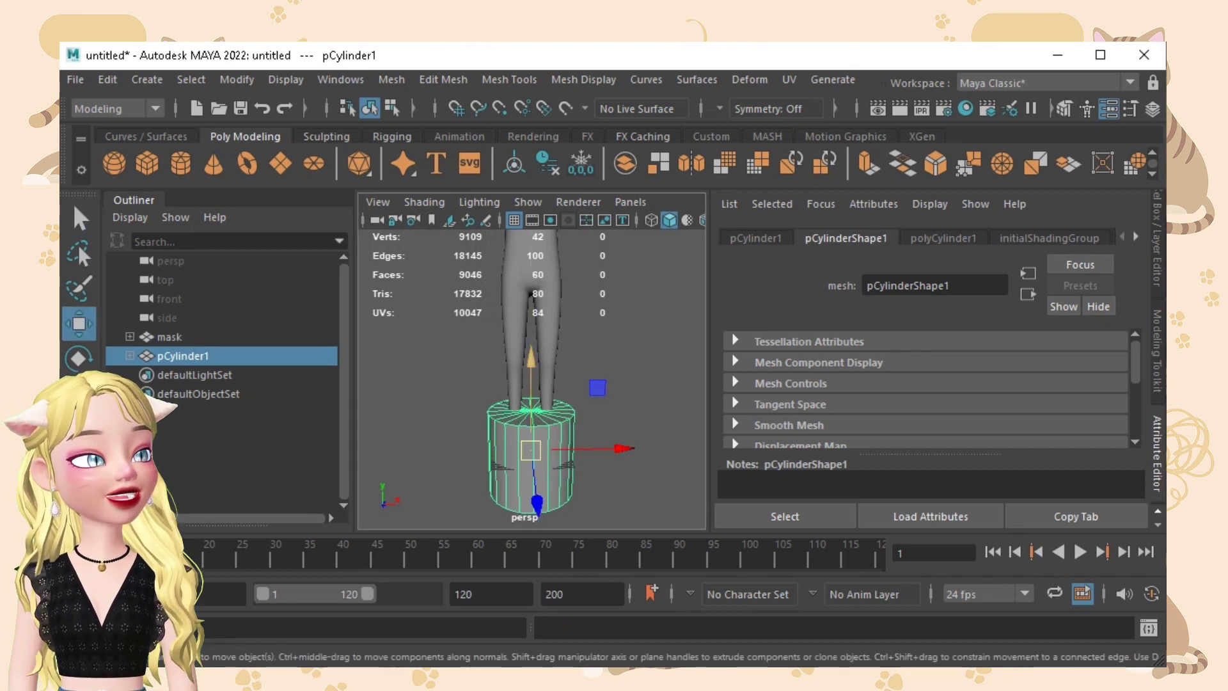
pyautogui.scroll(-4, 531, 377)
pyautogui.moveTo(531, 325)
pyautogui.mouseDown()
pyautogui.moveTo(531, 218)
pyautogui.moveTo(623, 275)
pyautogui.moveTo(540, 303)
pyautogui.moveTo(537, 329)
pyautogui.mouseUp()
pyautogui.keyDown('alt'); pyautogui.moveTo(537, 330); pyautogui.dragTo(539, 372, button='middle'); pyautogui.keyUp('alt')
pyautogui.press('f')
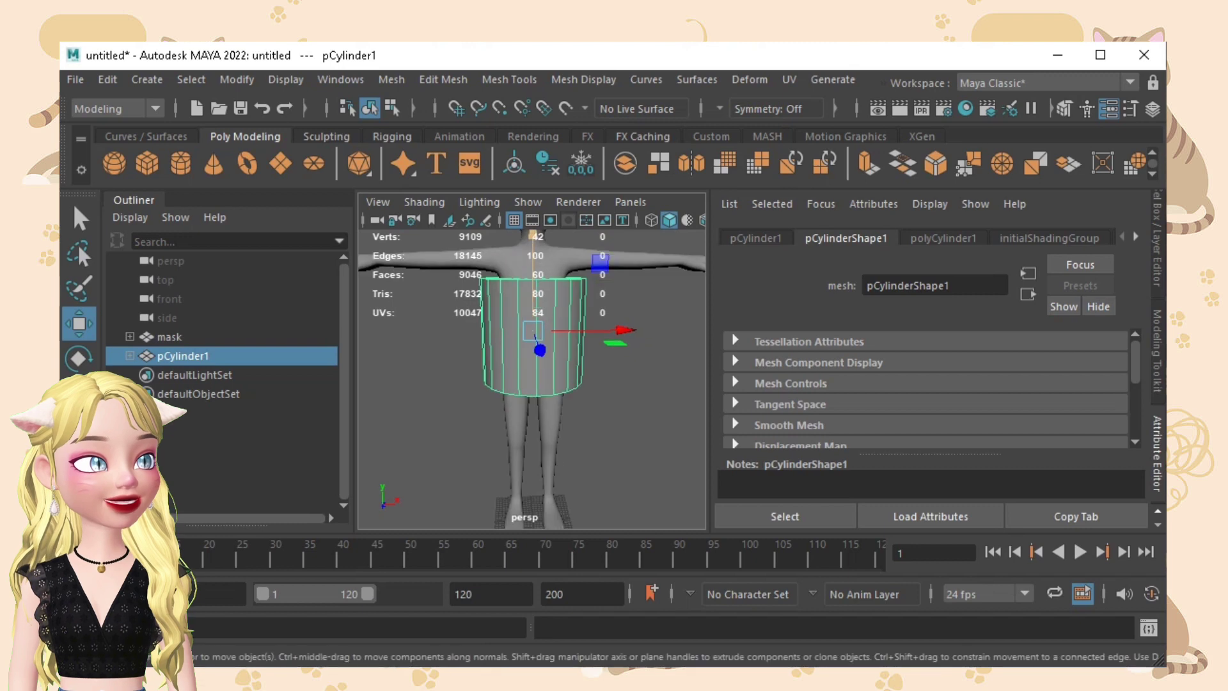
pyautogui.keyDown('alt'); pyautogui.moveTo(575, 346); pyautogui.dragTo(532, 324); pyautogui.keyUp('alt')
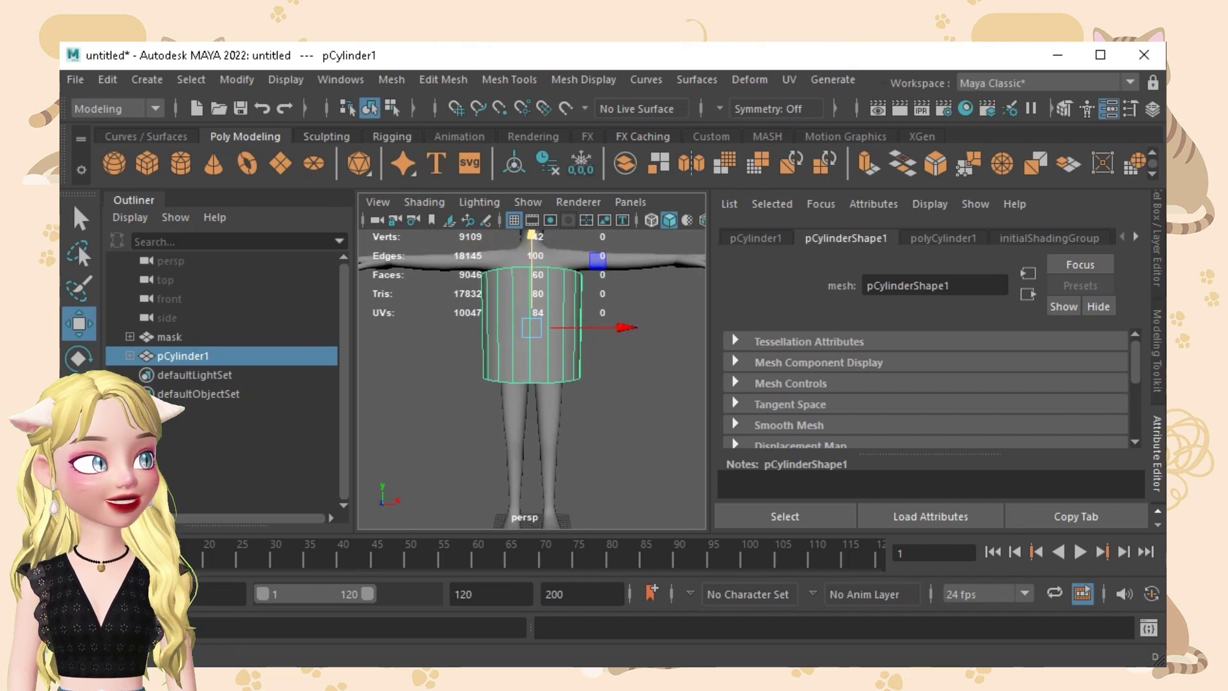
# Show the models in wireframe and stretch the cylinder vertically so it reaches down over the hips.
pyautogui.click(651, 220)
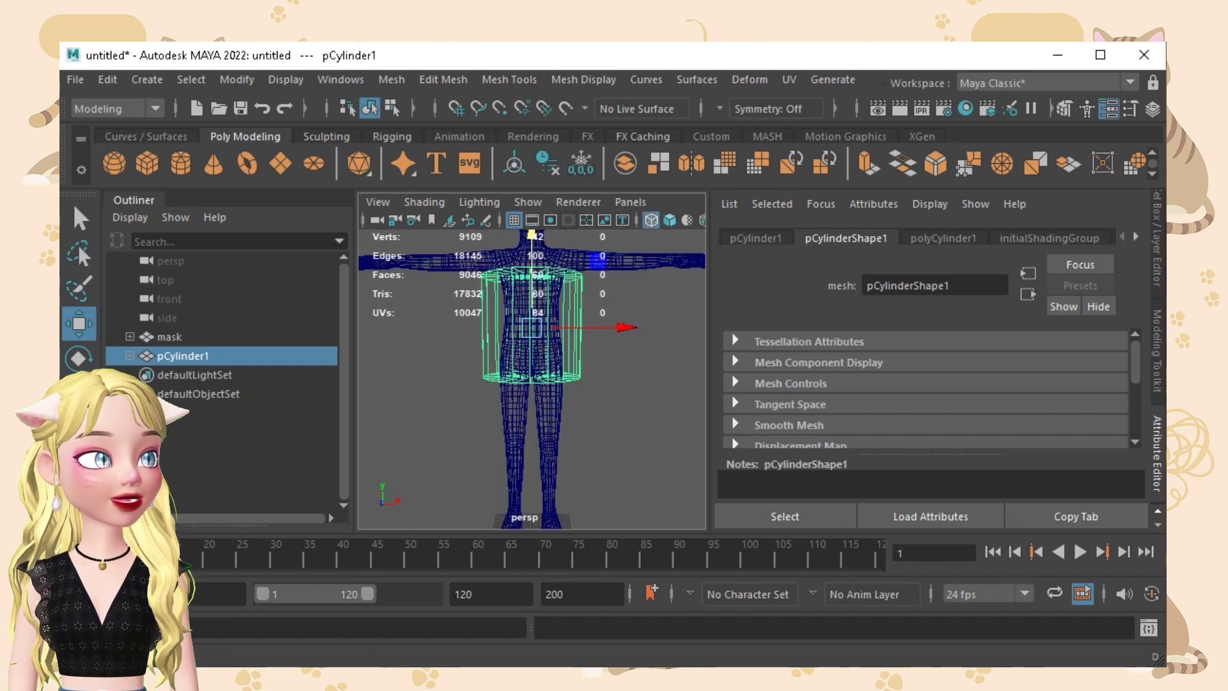
pyautogui.click(640, 384)
pyautogui.moveTo(544, 384)
pyautogui.keyDown('alt'); pyautogui.mouseDown()
pyautogui.moveTo(601, 386)
pyautogui.moveTo(537, 385)
pyautogui.moveTo(549, 383)
pyautogui.mouseUp(); pyautogui.keyUp('alt')
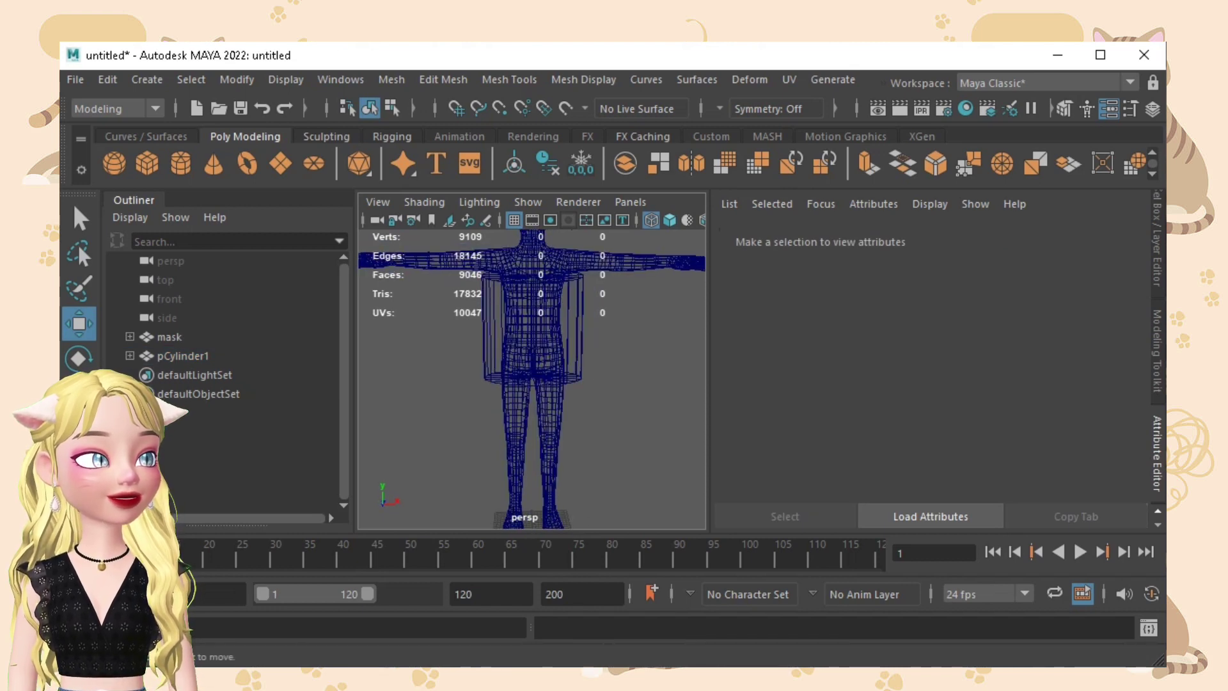
pyautogui.click(581, 339)
pyautogui.press('r')
pyautogui.moveTo(533, 236)
pyautogui.mouseDown()
pyautogui.moveTo(533, 248)
pyautogui.moveTo(533, 236)
pyautogui.mouseUp()
pyautogui.press('w')
pyautogui.moveTo(563, 396)
pyautogui.keyDown('alt'); pyautogui.mouseDown()
pyautogui.moveTo(565, 374)
pyautogui.moveTo(566, 385)
pyautogui.mouseUp(); pyautogui.keyUp('alt')
pyautogui.press('r')
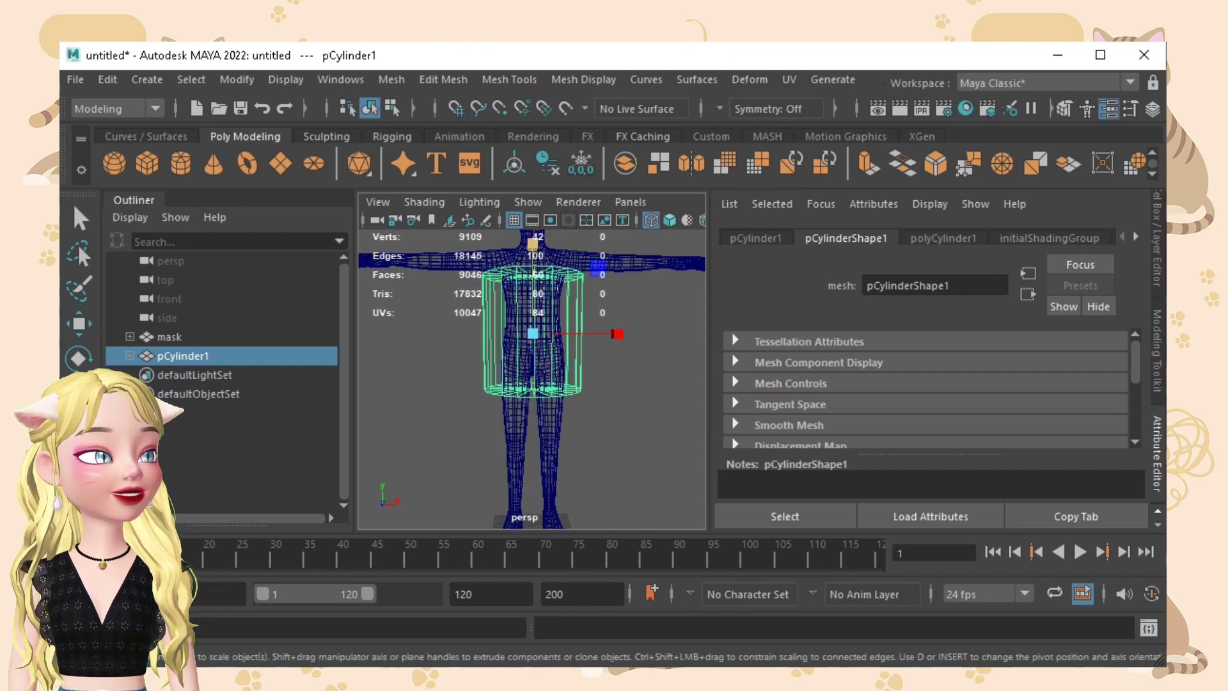
# Lower the cylinder slightly along the body and return the viewport to smooth shading.
pyautogui.press('w')
pyautogui.moveTo(533, 240); pyautogui.dragTo(533, 245)
pyautogui.click(629, 390)
pyautogui.moveTo(630, 390)
pyautogui.keyDown('alt'); pyautogui.mouseDown()
pyautogui.moveTo(569, 400)
pyautogui.moveTo(572, 380)
pyautogui.moveTo(607, 384)
pyautogui.mouseUp(); pyautogui.keyUp('alt')
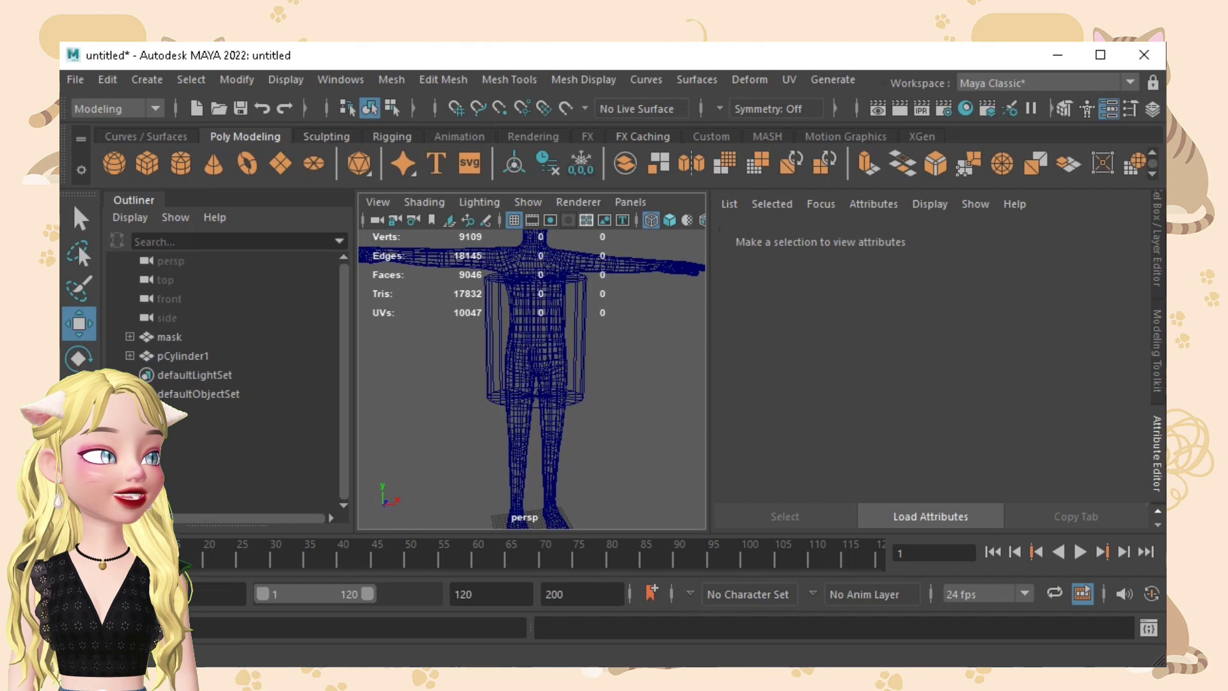
pyautogui.press('5')
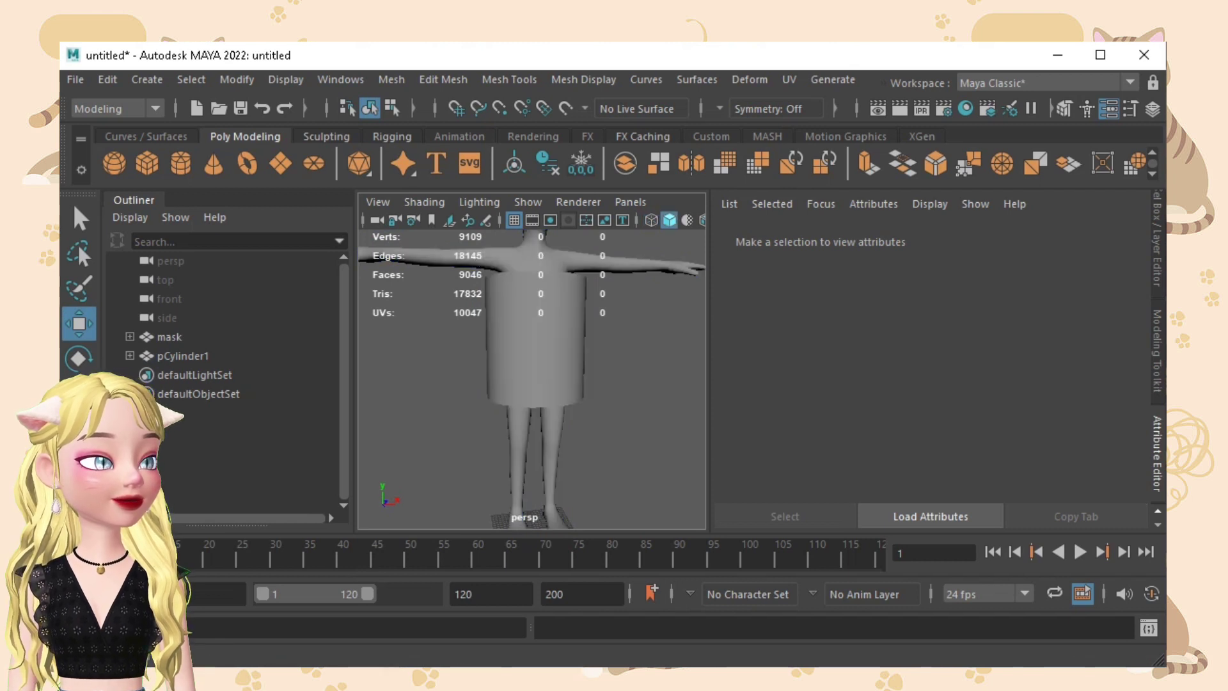
# Delete all the top and bottom cap faces of the cylinder, keeping every side face.
pyautogui.keyDown('alt'); pyautogui.moveTo(566, 348); pyautogui.dragTo(563, 275); pyautogui.keyUp('alt')
pyautogui.click(561, 336)
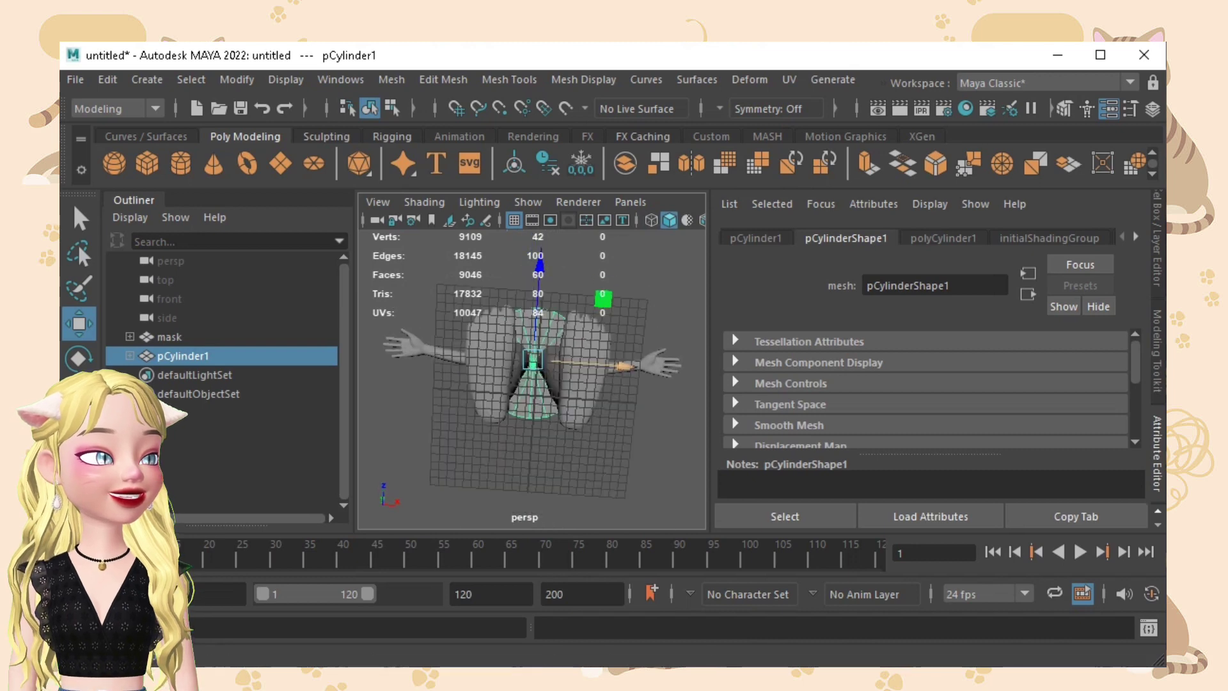
pyautogui.scroll(5, 562, 275)
pyautogui.keyDown('alt'); pyautogui.moveTo(563, 275); pyautogui.dragTo(563, 286, button='middle'); pyautogui.keyUp('alt')
pyautogui.scroll(4, 563, 286)
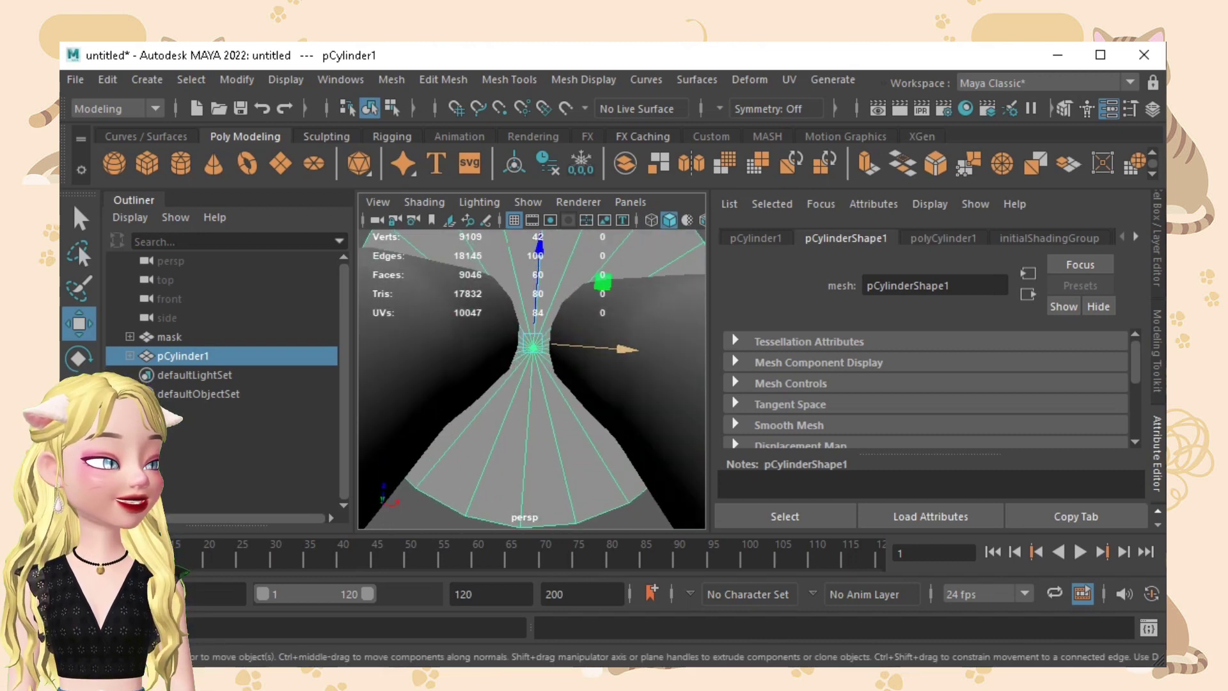
pyautogui.press('F11')
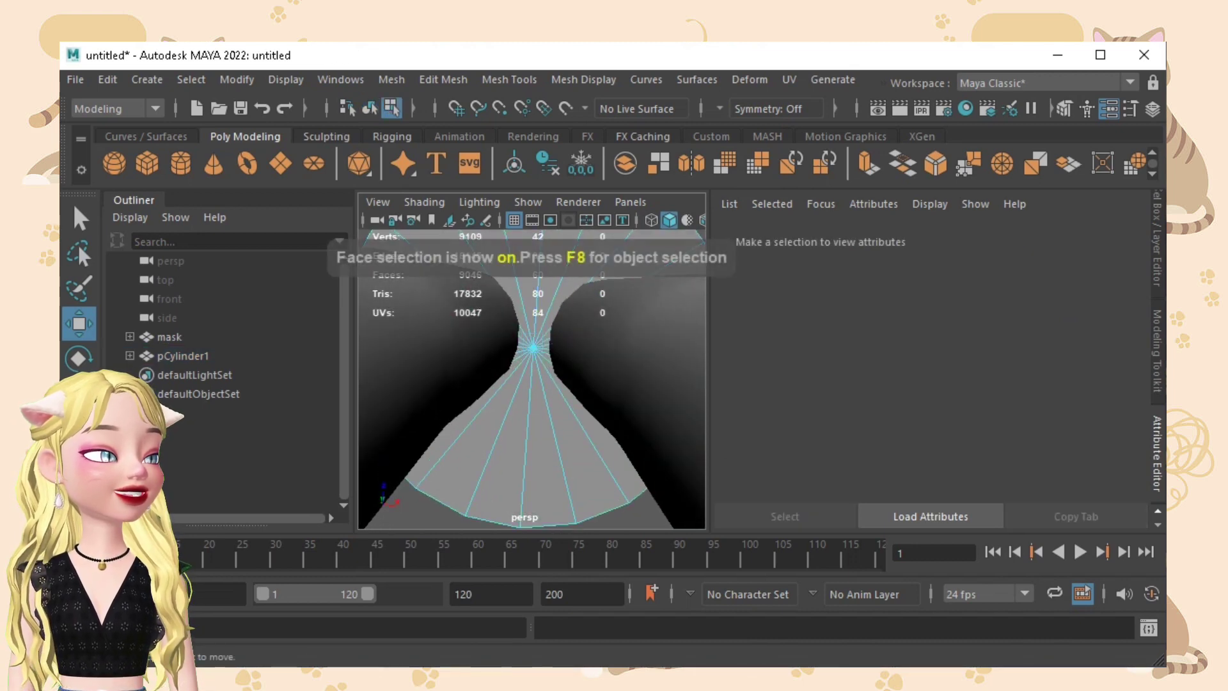
pyautogui.moveTo(486, 298); pyautogui.dragTo(592, 403)
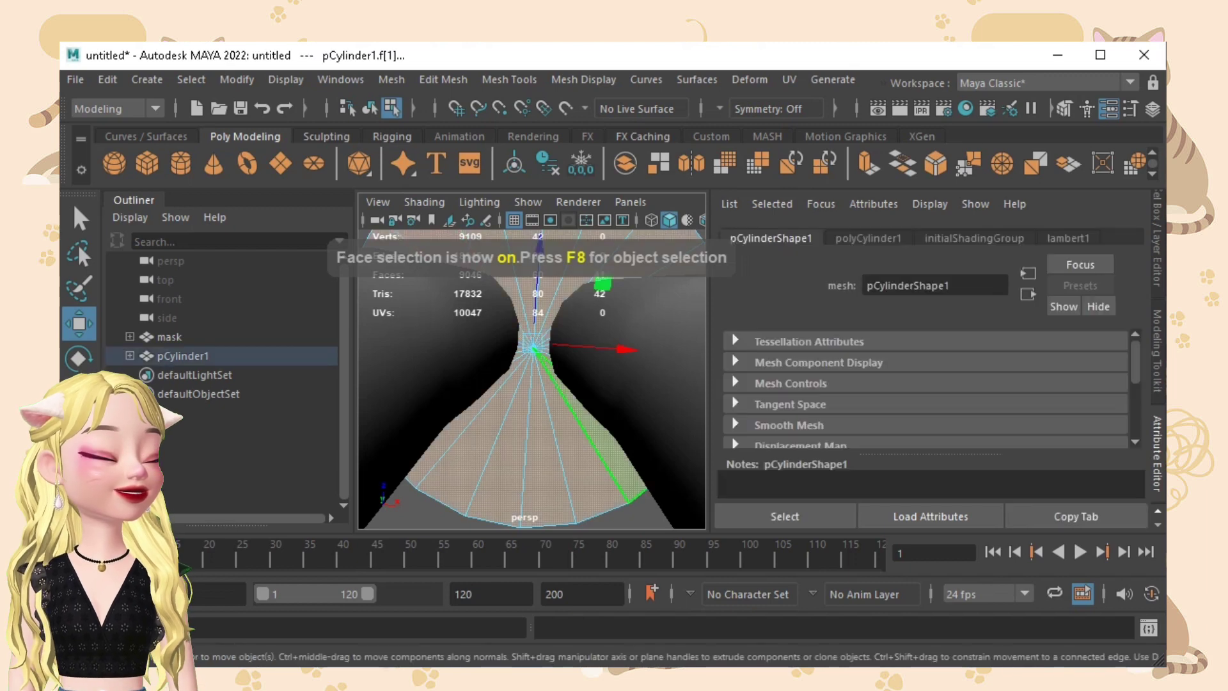
pyautogui.press('Delete')
pyautogui.keyDown('alt'); pyautogui.moveTo(592, 403); pyautogui.dragTo(409, 415); pyautogui.keyUp('alt')
pyautogui.hotkey('ctrl', 'z')
pyautogui.keyDown('alt'); pyautogui.moveTo(595, 378); pyautogui.dragTo(565, 437); pyautogui.keyUp('alt')
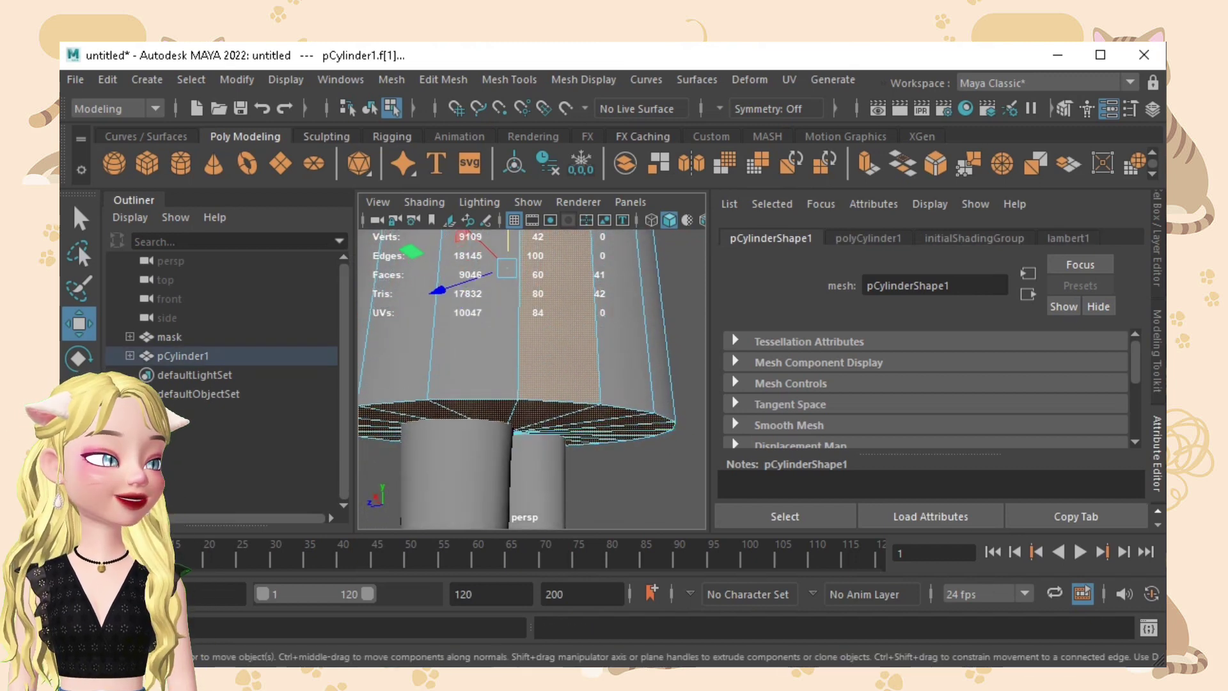
pyautogui.keyDown('ctrl'); pyautogui.click(560, 351); pyautogui.keyUp('ctrl')
pyautogui.press('Delete')
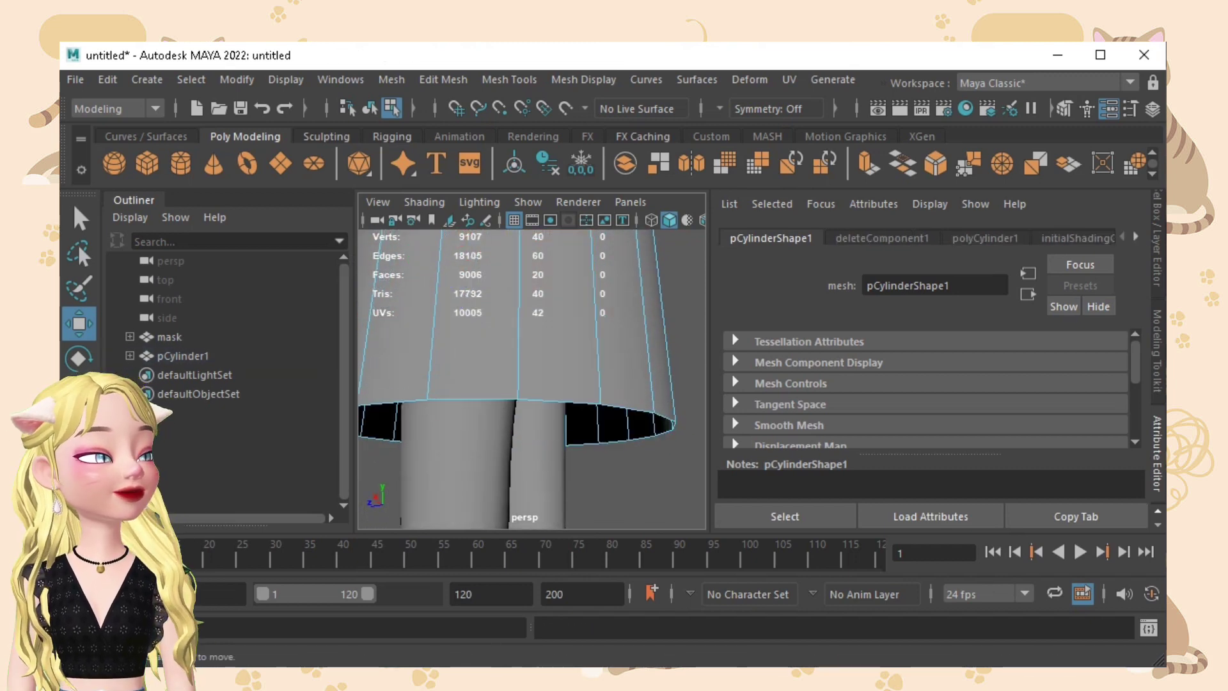
# Examine the open-ended cylinder around the body from several angles and distances.
pyautogui.scroll(-5, 542, 319)
pyautogui.keyDown('alt'); pyautogui.moveTo(542, 319); pyautogui.dragTo(627, 360); pyautogui.keyUp('alt')
pyautogui.scroll(-7, 569, 358)
pyautogui.scroll(6, 594, 360)
pyautogui.keyDown('alt'); pyautogui.moveTo(511, 358); pyautogui.dragTo(646, 365); pyautogui.keyUp('alt')
pyautogui.scroll(-8, 532, 377)
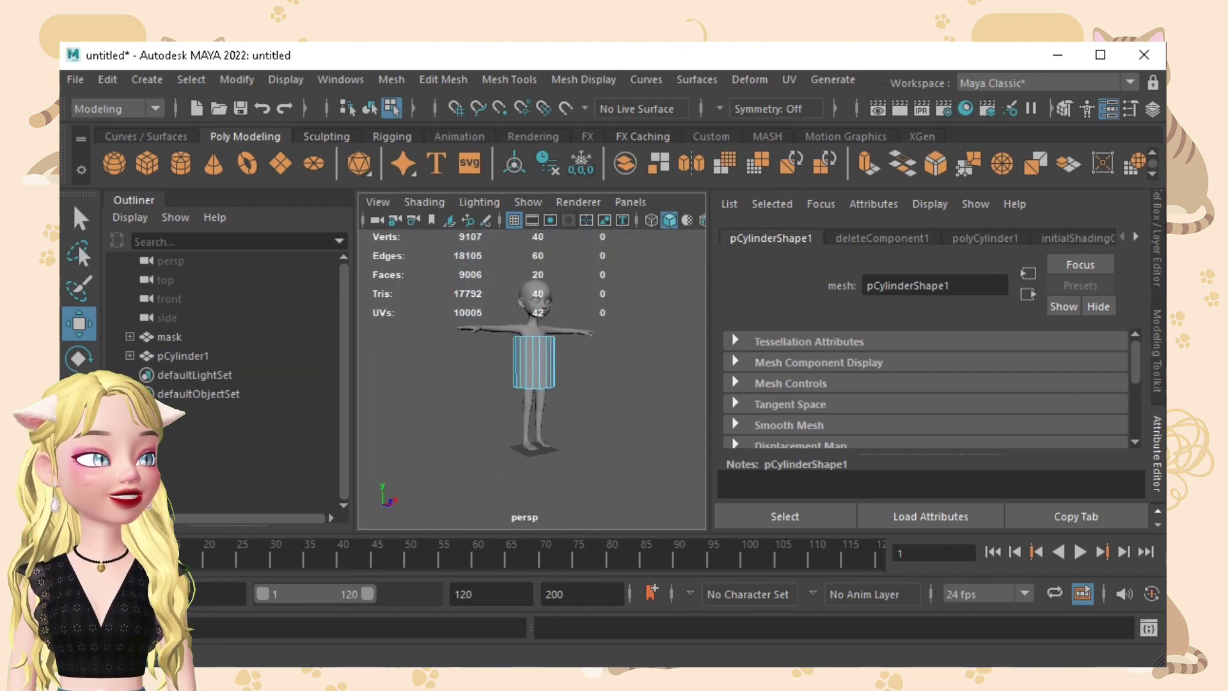
pyautogui.press('f')
pyautogui.moveTo(550, 358)
pyautogui.keyDown('alt'); pyautogui.mouseDown()
pyautogui.moveTo(498, 368)
pyautogui.moveTo(543, 374)
pyautogui.moveTo(531, 371)
pyautogui.mouseUp(); pyautogui.keyUp('alt')
pyautogui.scroll(3, 532, 377)
pyautogui.scroll(4, 531, 377)
pyautogui.scroll(-3, 532, 377)
pyautogui.scroll(4, 532, 377)
pyautogui.keyDown('alt'); pyautogui.moveTo(533, 375); pyautogui.dragTo(525, 425, button='middle'); pyautogui.keyUp('alt')
pyautogui.scroll(-5, 530, 379)
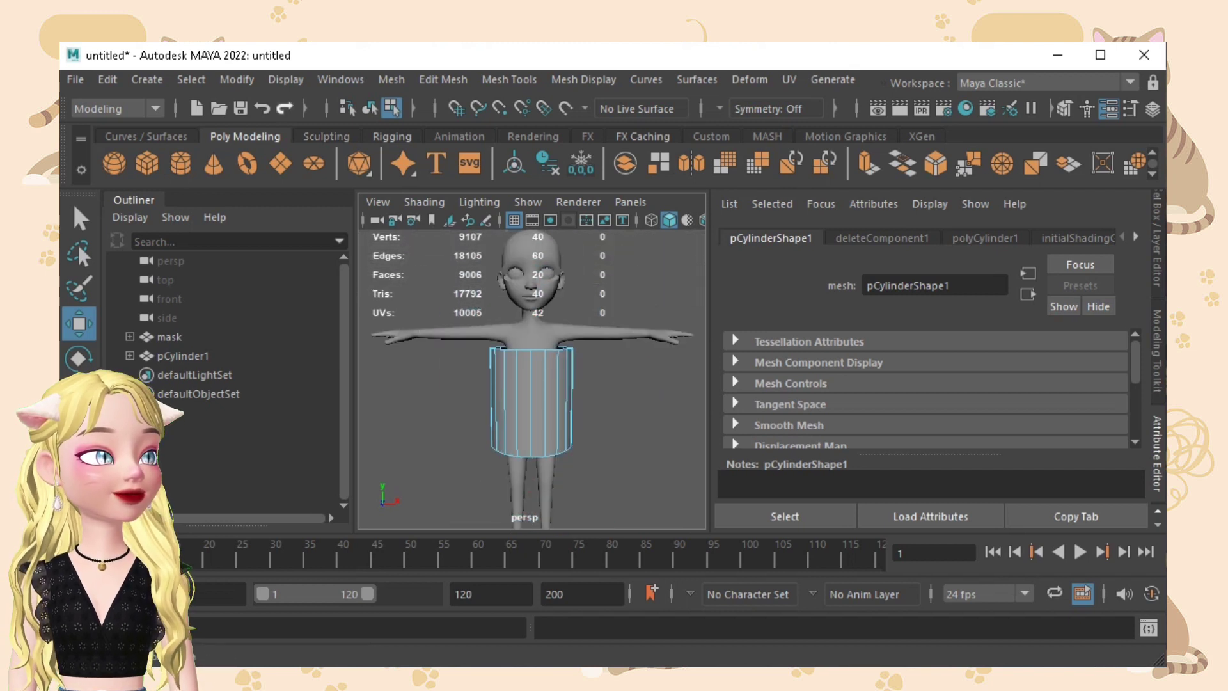
pyautogui.scroll(-1, 272, 163)
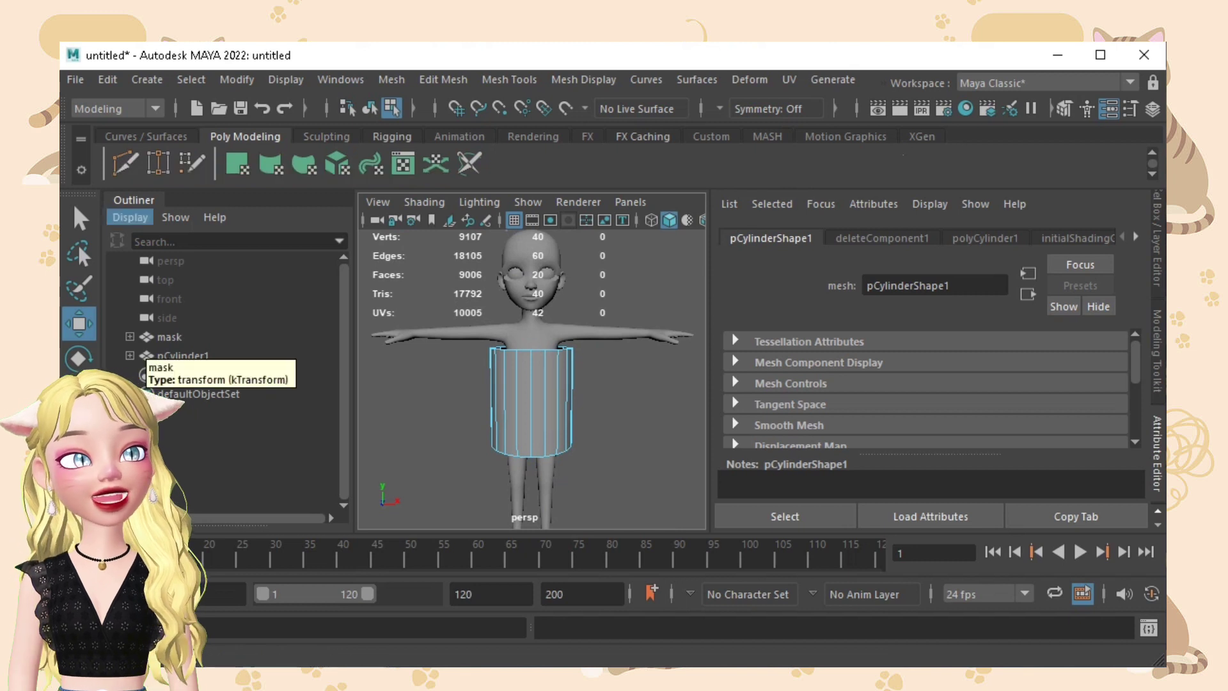
# Cut ten roughly evenly spaced horizontal edge loops around the cylinder with the Multi-Cut tool.
pyautogui.click(126, 163)
pyautogui.scroll(4, 531, 396)
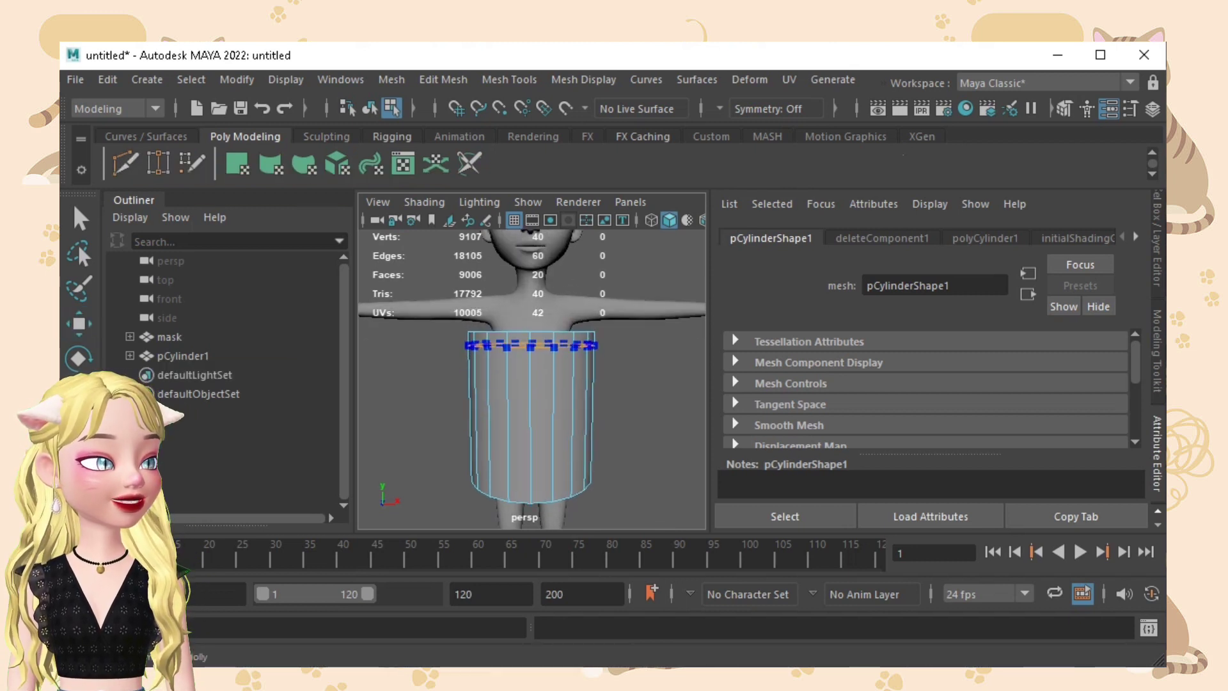
pyautogui.keyDown('ctrl'); pyautogui.click(531, 365); pyautogui.keyUp('ctrl')
pyautogui.keyDown('ctrl'); pyautogui.click(530, 365); pyautogui.keyUp('ctrl')
pyautogui.keyDown('ctrl'); pyautogui.click(530, 382); pyautogui.keyUp('ctrl')
pyautogui.keyDown('ctrl'); pyautogui.click(530, 395); pyautogui.keyUp('ctrl')
pyautogui.keyDown('ctrl'); pyautogui.click(531, 410); pyautogui.keyUp('ctrl')
pyautogui.keyDown('ctrl'); pyautogui.click(531, 426); pyautogui.keyUp('ctrl')
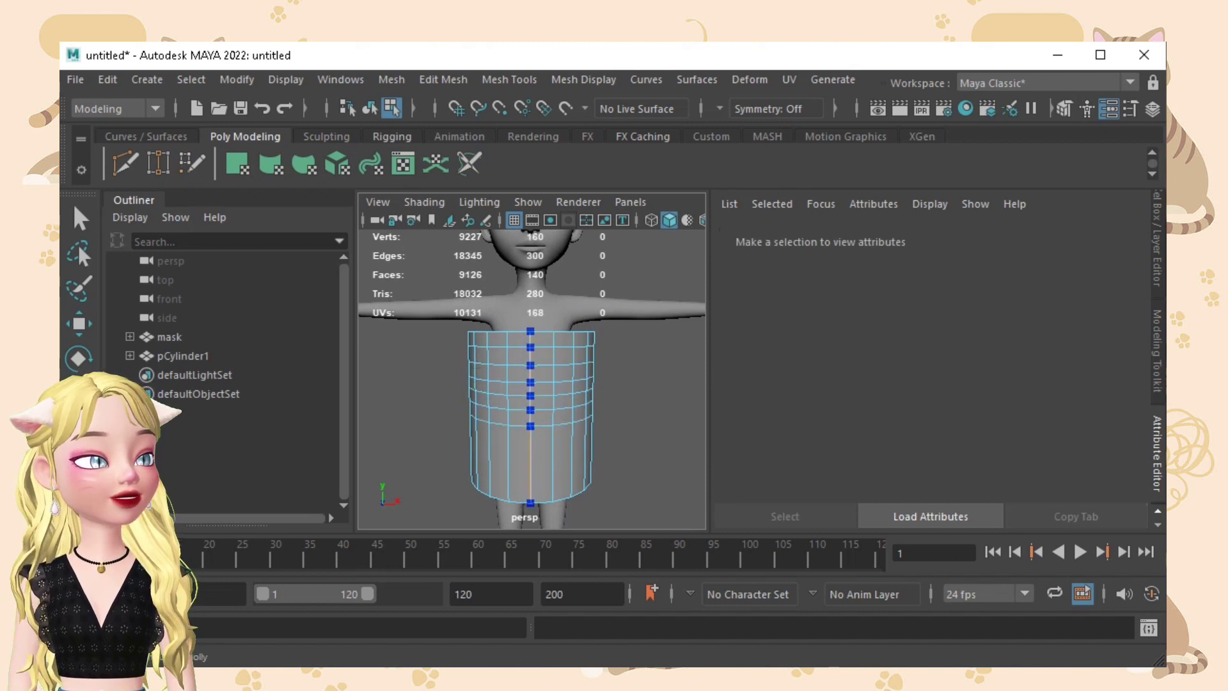
pyautogui.keyDown('ctrl'); pyautogui.click(532, 437); pyautogui.keyUp('ctrl')
pyautogui.keyDown('ctrl'); pyautogui.click(535, 455); pyautogui.keyUp('ctrl')
pyautogui.keyDown('ctrl'); pyautogui.click(539, 473); pyautogui.keyUp('ctrl')
pyautogui.keyDown('ctrl'); pyautogui.click(531, 487); pyautogui.keyUp('ctrl')
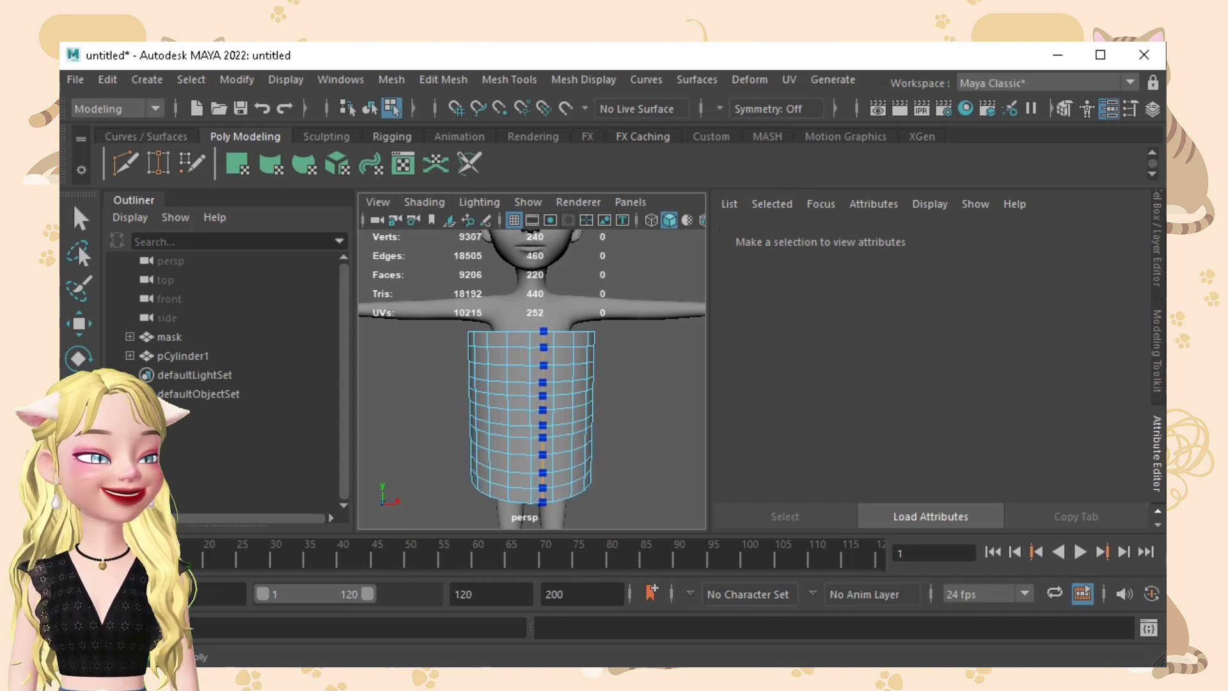
pyautogui.press('q')
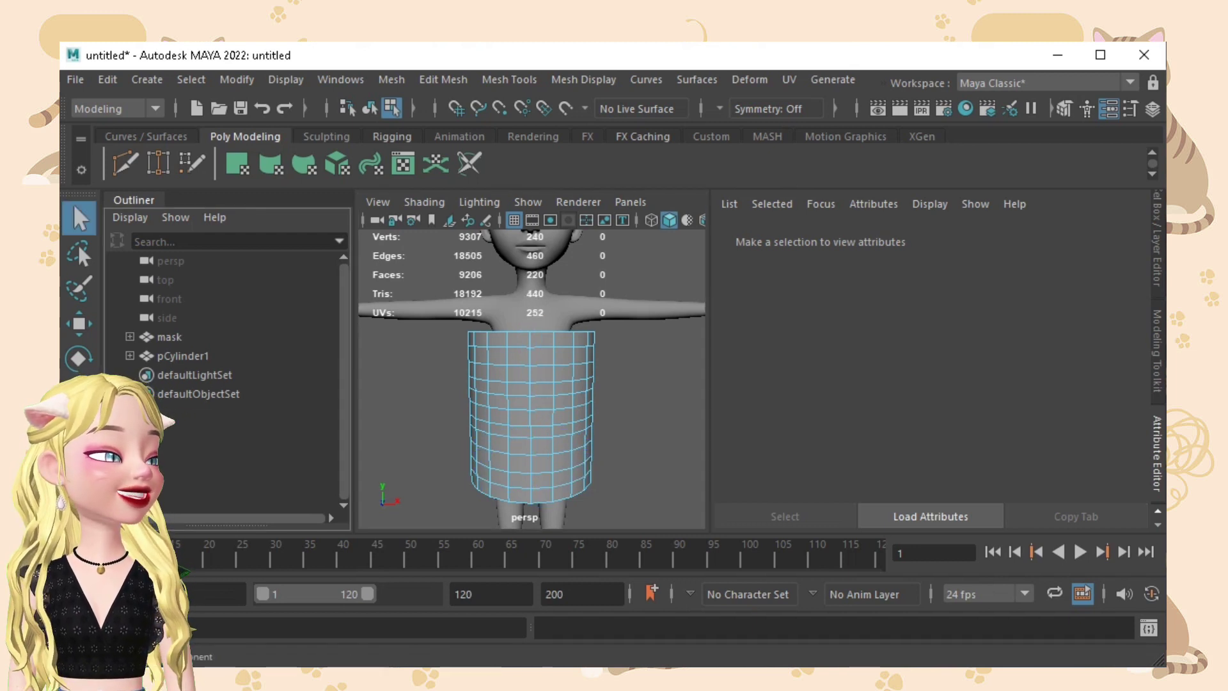
# Select all the cylinder's vertices and scale them along Z to fit the depth of the torso in side view.
pyautogui.press('F9')
pyautogui.press('f')
pyautogui.scroll(-5, 528, 388)
pyautogui.keyDown('alt'); pyautogui.moveTo(528, 388); pyautogui.dragTo(658, 425); pyautogui.keyUp('alt')
pyautogui.scroll(6, 531, 378)
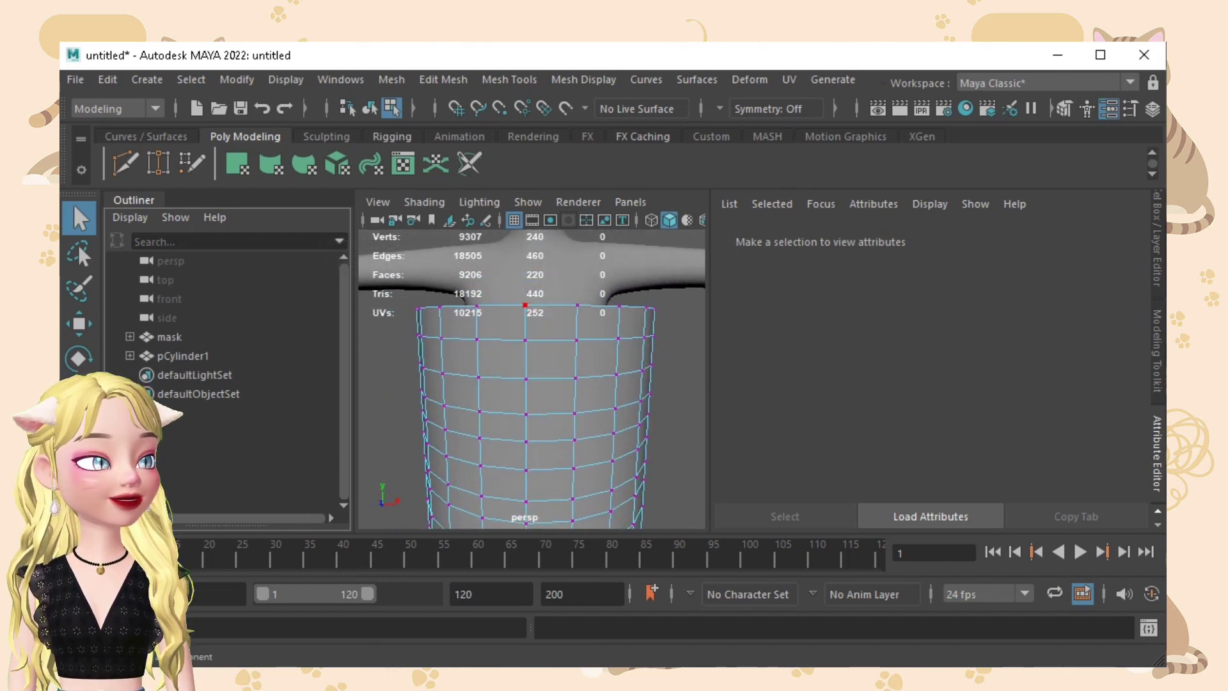
pyautogui.doubleClick(525, 339)
pyautogui.press('r')
pyautogui.moveTo(621, 439); pyautogui.dragTo(437, 397)
pyautogui.scroll(-5, 534, 464)
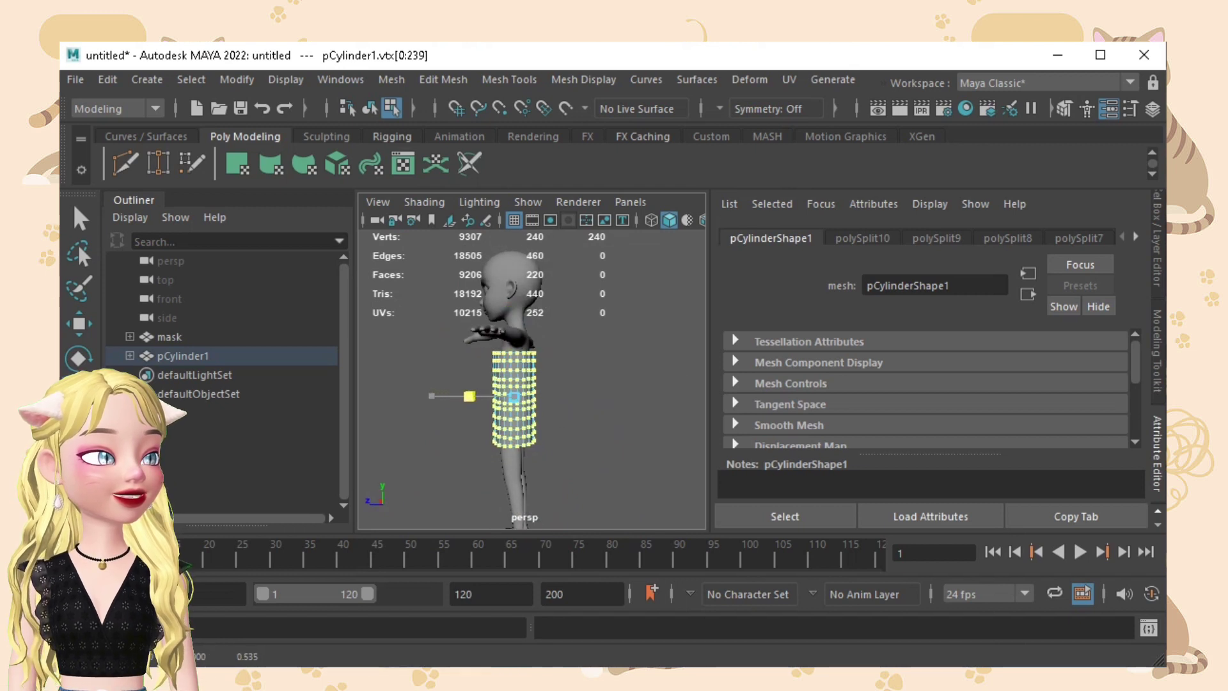
pyautogui.moveTo(466, 397); pyautogui.dragTo(465, 396)
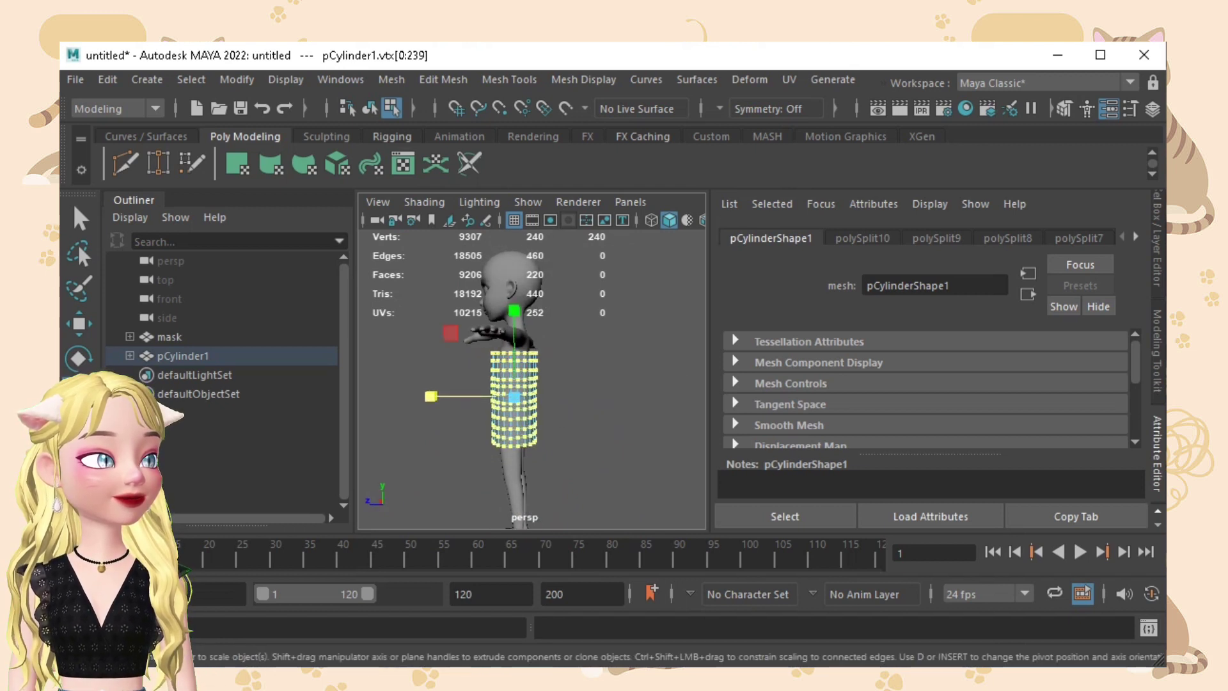
pyautogui.click(454, 415)
# Scale the cylinder's top vertex ring inward so the upper opening sits closer to the chest.
pyautogui.scroll(-5, 454, 415)
pyautogui.scroll(8, 532, 379)
pyautogui.moveTo(532, 379)
pyautogui.keyDown('alt'); pyautogui.mouseDown(button='middle')
pyautogui.moveTo(532, 441)
pyautogui.moveTo(527, 388)
pyautogui.mouseUp(button='middle'); pyautogui.keyUp('alt')
pyautogui.scroll(3, 532, 441)
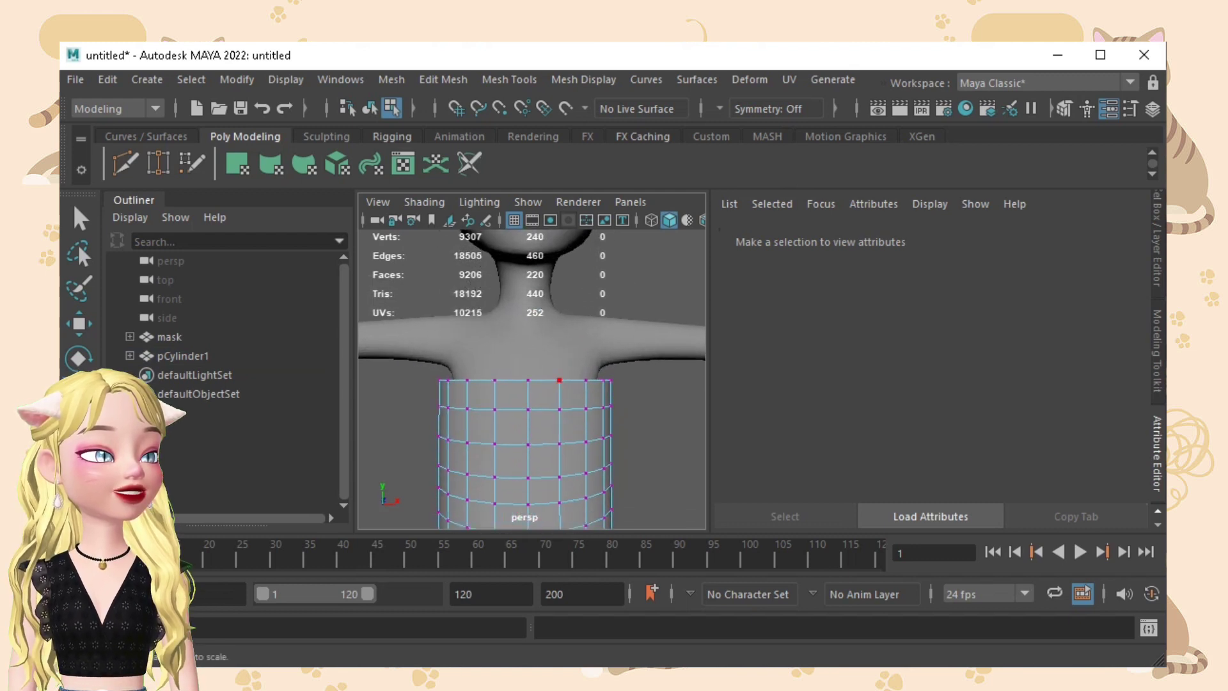
pyautogui.press('q')
pyautogui.click(560, 380)
pyautogui.keyDown('shift'); pyautogui.doubleClick(528, 380); pyautogui.keyUp('shift')
pyautogui.keyDown('alt'); pyautogui.moveTo(528, 380); pyautogui.dragTo(593, 387); pyautogui.keyUp('alt')
pyautogui.press('r')
pyautogui.click(640, 442)
pyautogui.keyDown('alt'); pyautogui.moveTo(639, 441); pyautogui.dragTo(654, 419); pyautogui.keyUp('alt')
# Scale the second vertex ring from the top inward along X and Z to follow the chest.
pyautogui.click(542, 399)
pyautogui.press('q')
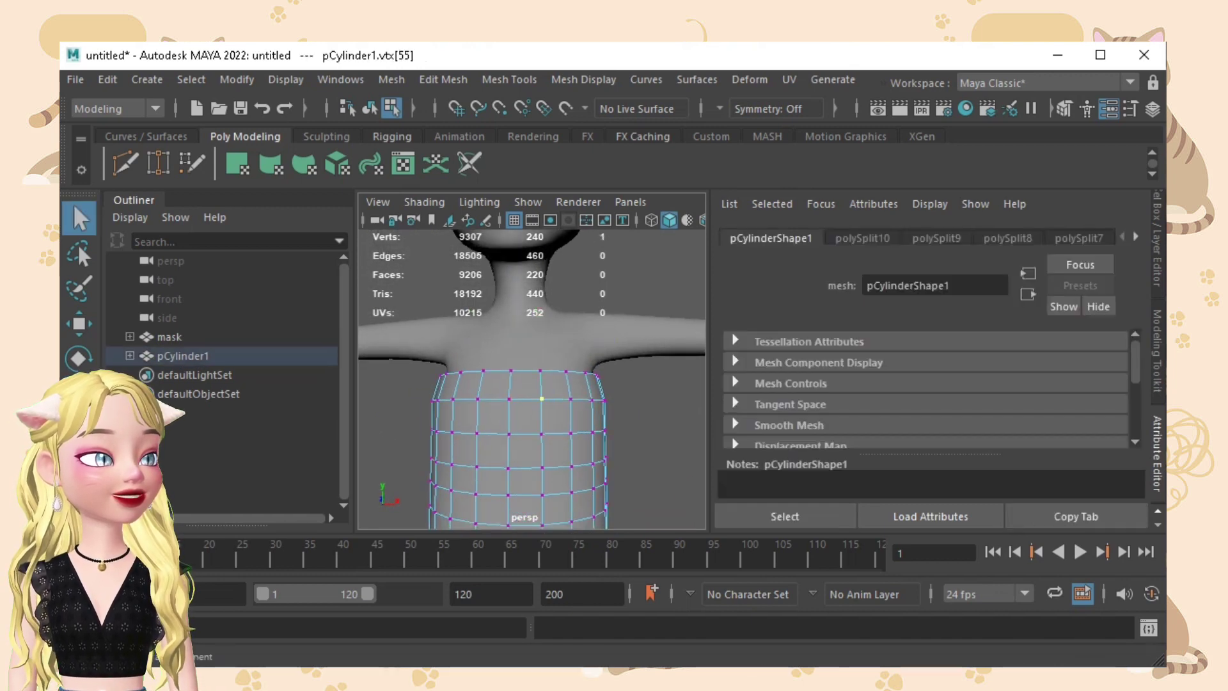
pyautogui.press('r')
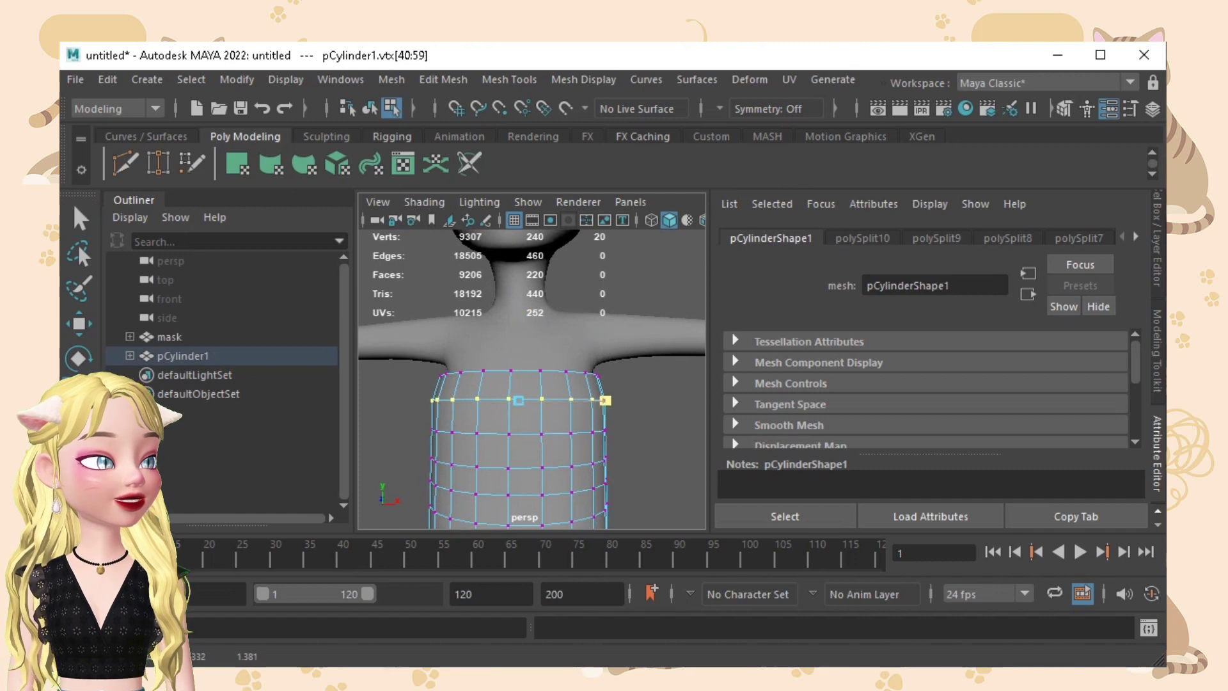
pyautogui.keyDown('alt'); pyautogui.moveTo(605, 400); pyautogui.dragTo(502, 435); pyautogui.keyUp('alt')
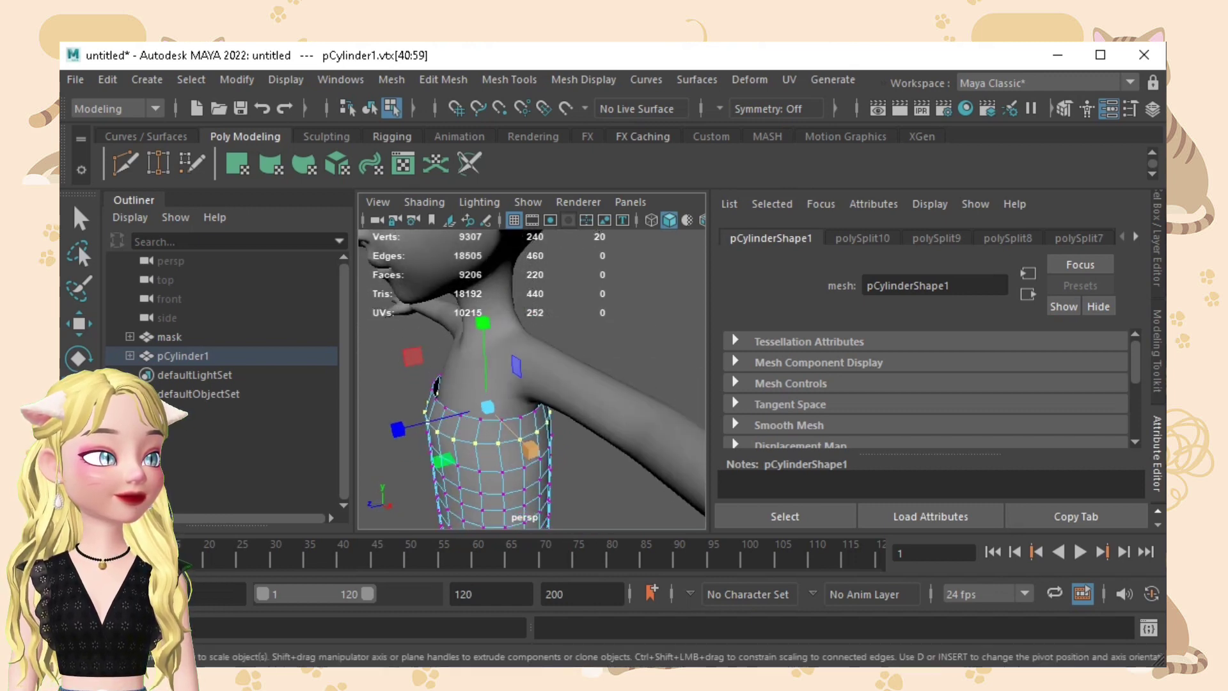
pyautogui.moveTo(398, 429); pyautogui.dragTo(492, 441)
pyautogui.click(403, 441)
# Scale the third vertex ring from the top inward along X and Z to follow the ribcage.
pyautogui.keyDown('alt'); pyautogui.moveTo(505, 448); pyautogui.dragTo(536, 387, button='middle'); pyautogui.keyUp('alt')
pyautogui.scroll(4, 537, 358)
pyautogui.scroll(-3, 538, 383)
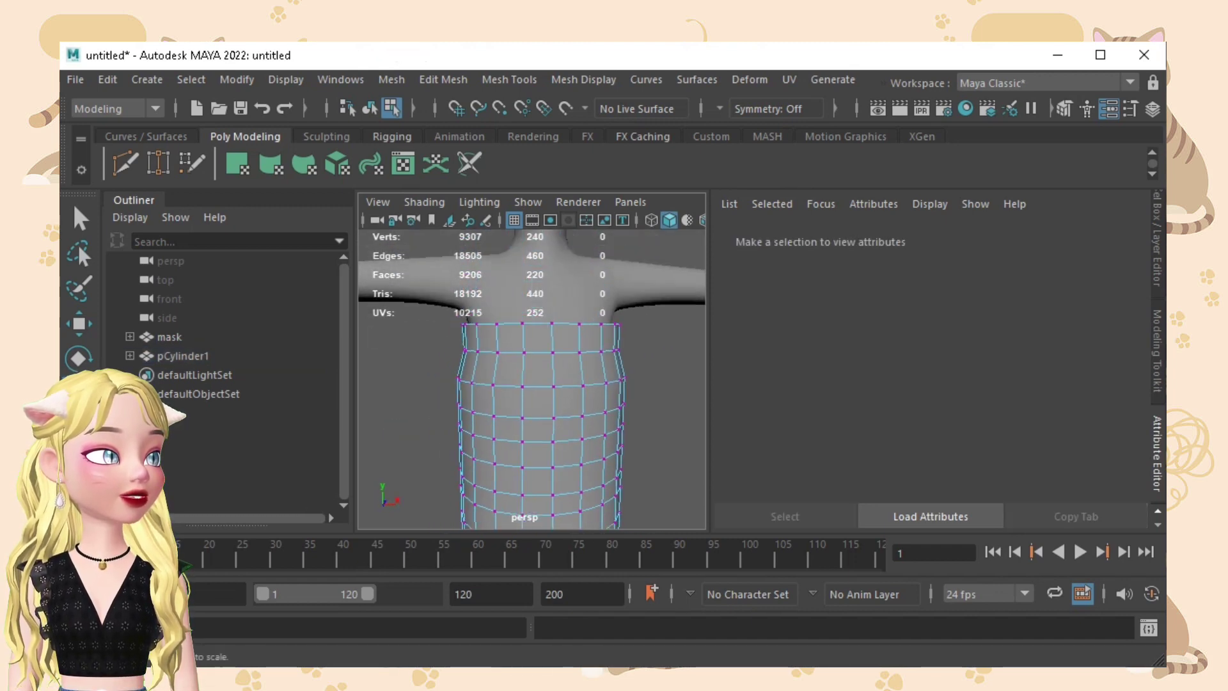
pyautogui.click(553, 386)
pyautogui.keyDown('shift'); pyautogui.doubleClick(523, 386); pyautogui.keyUp('shift')
pyautogui.moveTo(623, 374)
pyautogui.mouseDown()
pyautogui.moveTo(590, 375)
pyautogui.moveTo(613, 375)
pyautogui.mouseUp()
pyautogui.keyDown('alt'); pyautogui.moveTo(601, 390); pyautogui.dragTo(505, 392); pyautogui.keyUp('alt')
pyautogui.moveTo(402, 384); pyautogui.dragTo(415, 384)
pyautogui.keyDown('alt'); pyautogui.moveTo(505, 409); pyautogui.dragTo(569, 430); pyautogui.keyUp('alt')
pyautogui.click(649, 409)
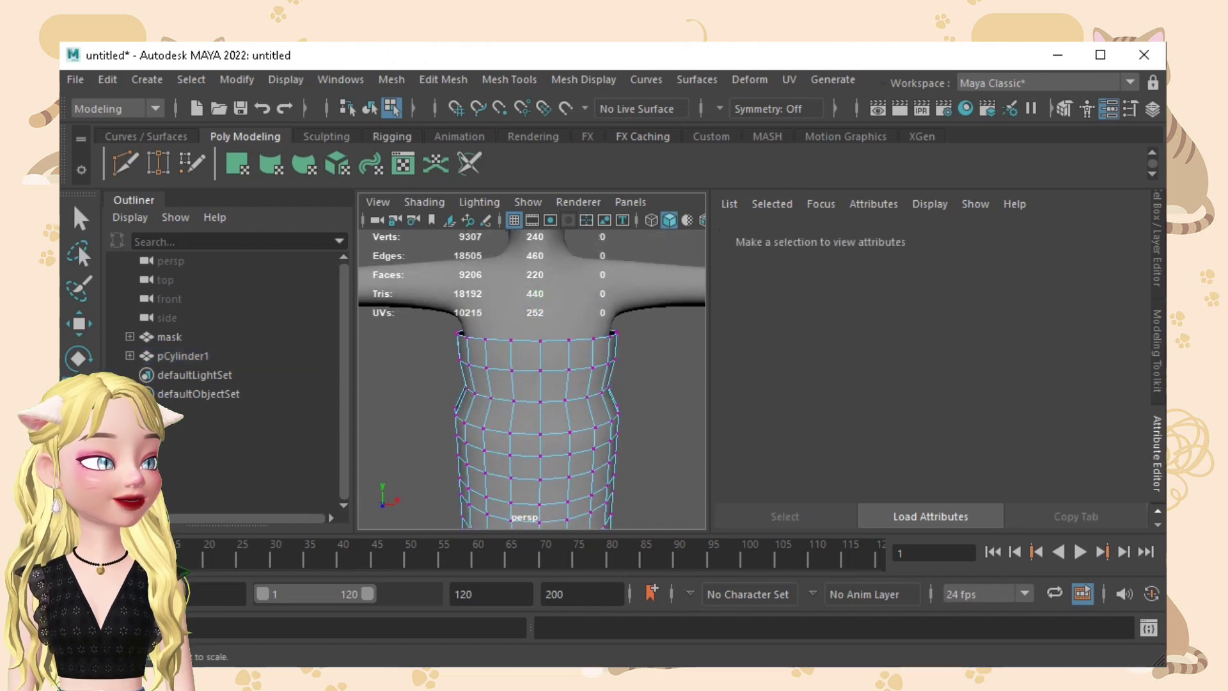
# Scale the fourth vertex ring from the top inward along X and Z, tapering toward the waist.
pyautogui.keyDown('alt'); pyautogui.moveTo(571, 434); pyautogui.dragTo(540, 360, button='middle'); pyautogui.keyUp('alt')
pyautogui.scroll(1, 541, 362)
pyautogui.click(541, 362)
pyautogui.keyDown('shift'); pyautogui.doubleClick(508, 362); pyautogui.keyUp('shift')
pyautogui.moveTo(596, 348)
pyautogui.mouseDown()
pyautogui.moveTo(559, 348)
pyautogui.moveTo(576, 347)
pyautogui.mouseUp()
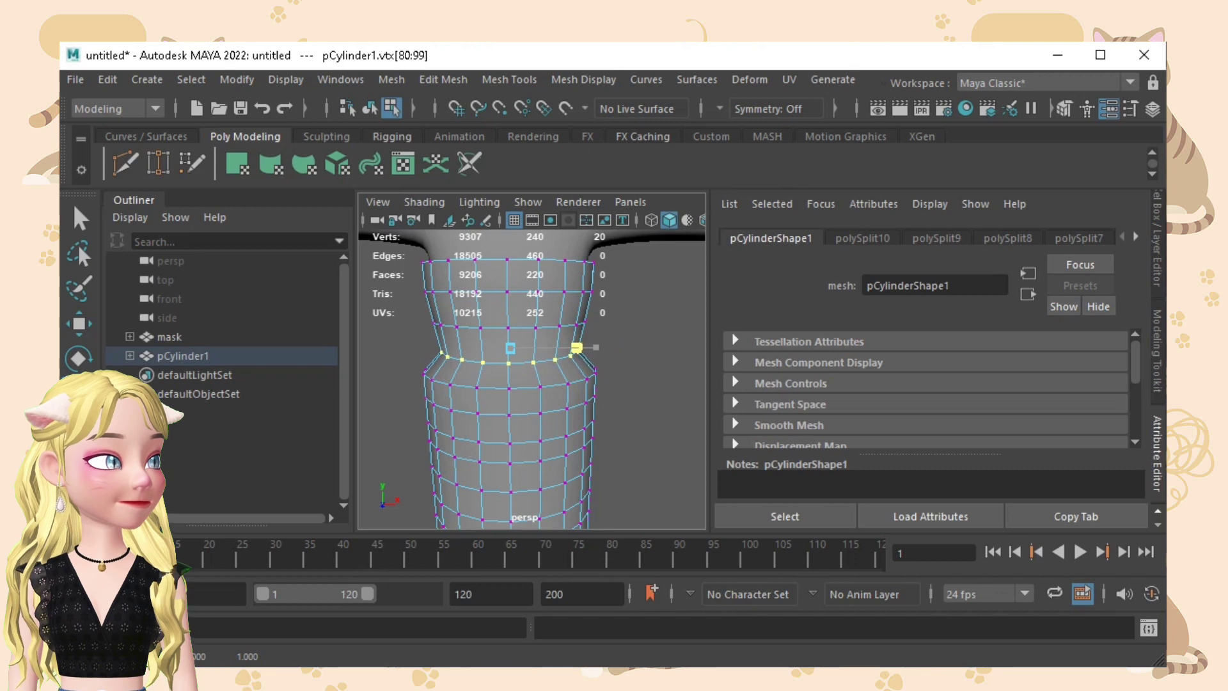
pyautogui.keyDown('alt'); pyautogui.moveTo(540, 386); pyautogui.dragTo(413, 359); pyautogui.keyUp('alt')
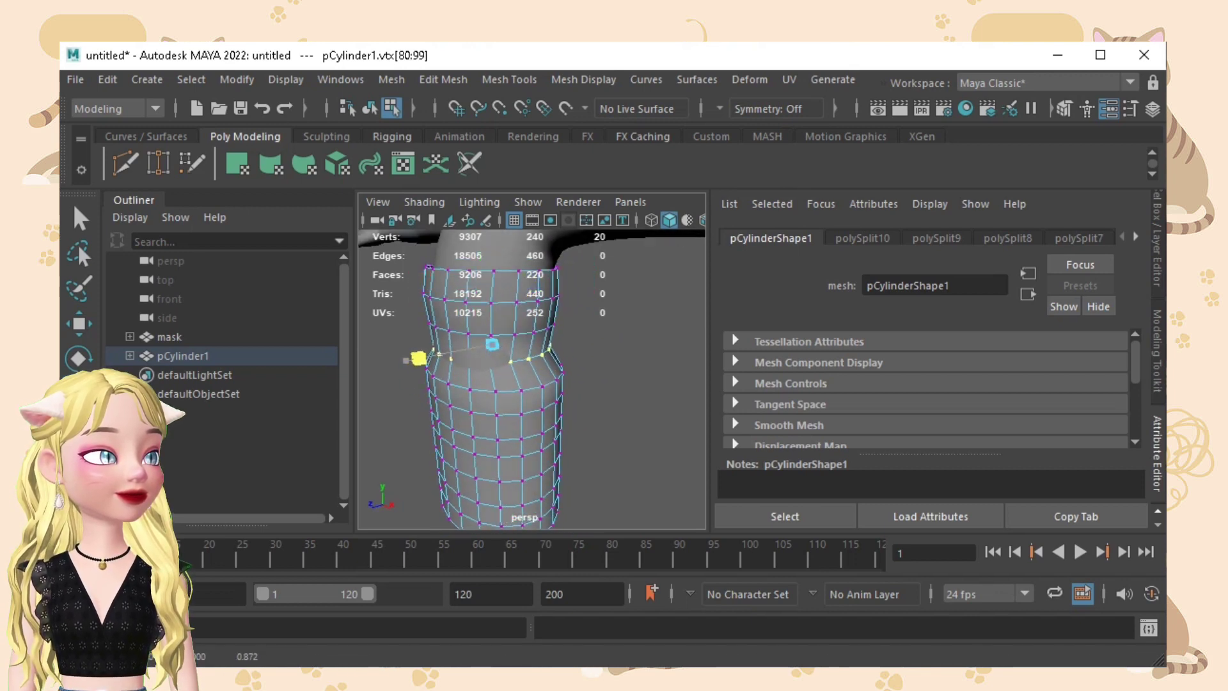
pyautogui.click(619, 390)
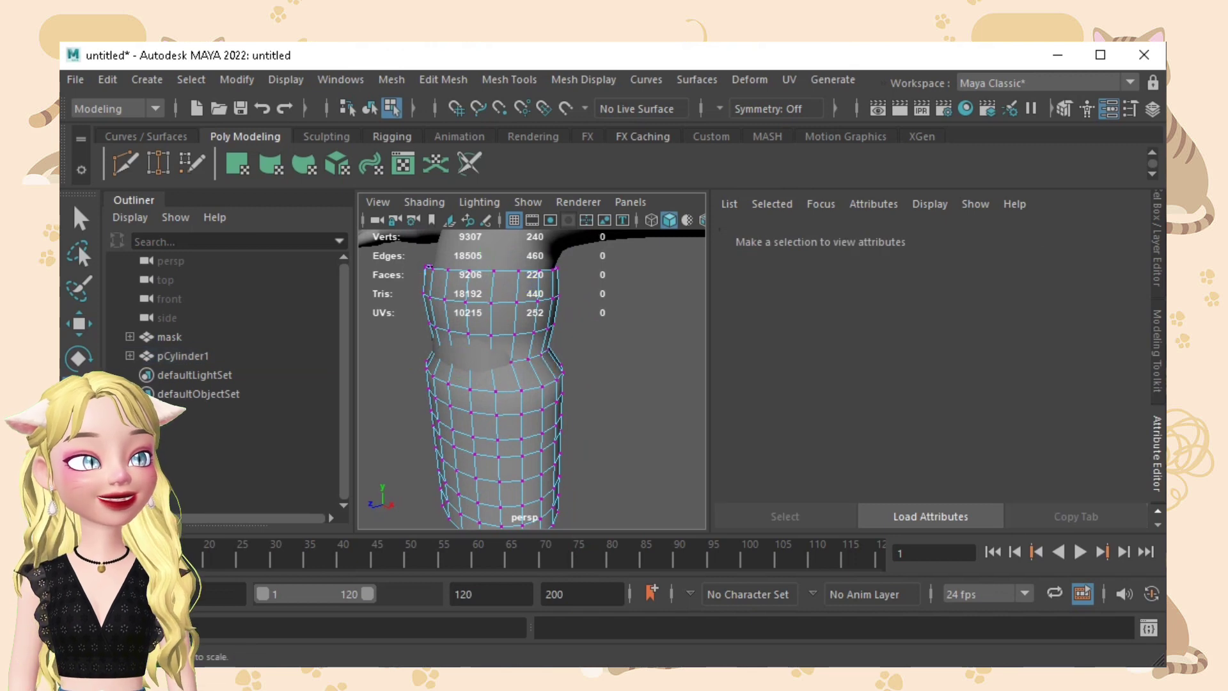
# Scale the fifth vertex ring from the top inward along X and Z to narrow the garment at the waist.
pyautogui.scroll(2, 428, 267)
pyautogui.keyDown('alt'); pyautogui.moveTo(524, 390); pyautogui.dragTo(536, 368); pyautogui.keyUp('alt')
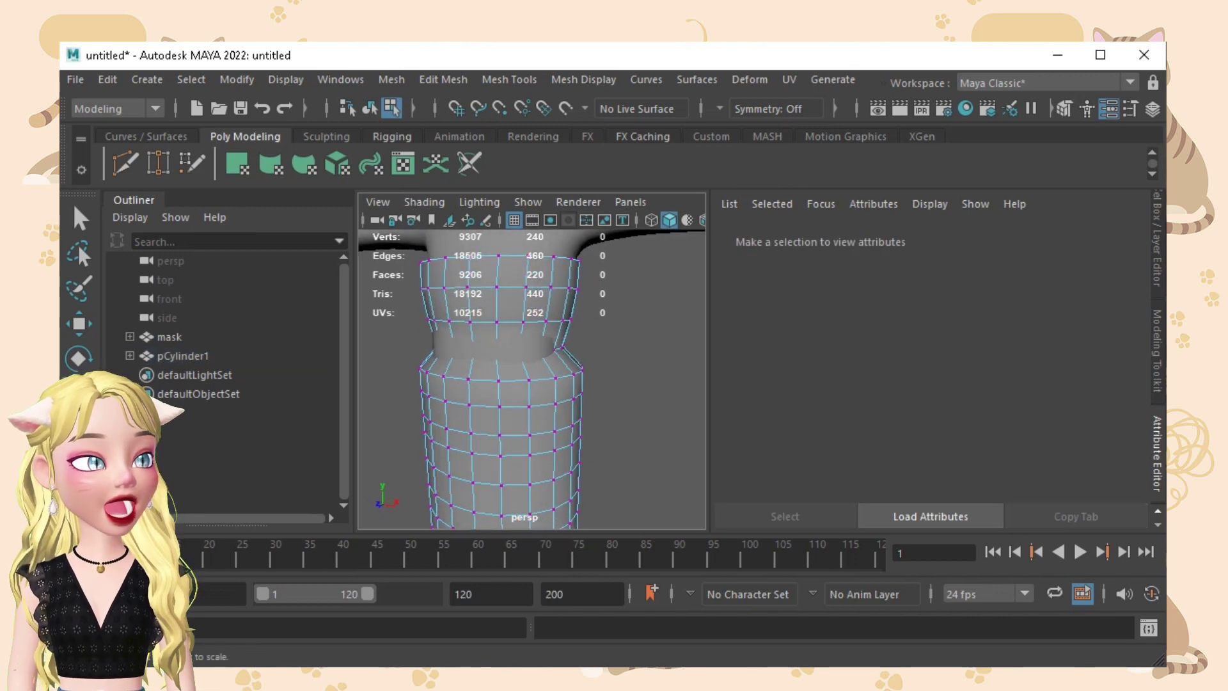
pyautogui.scroll(1, 505, 371)
pyautogui.click(507, 371)
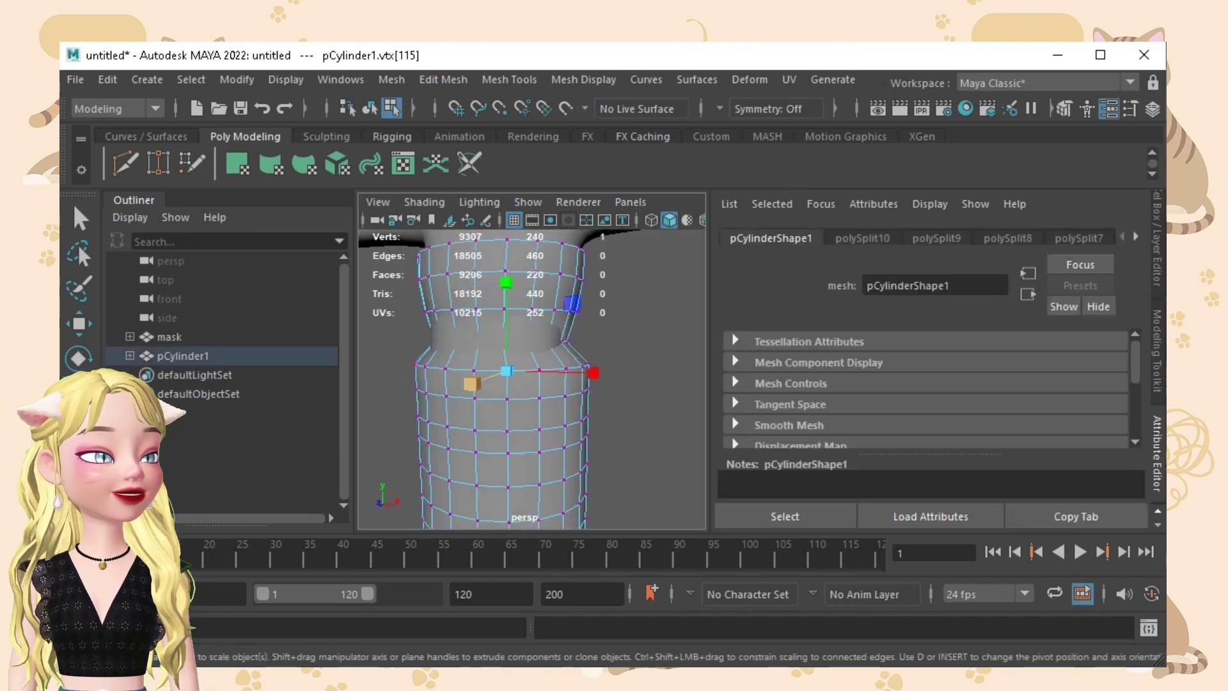
pyautogui.press('q')
pyautogui.press('r')
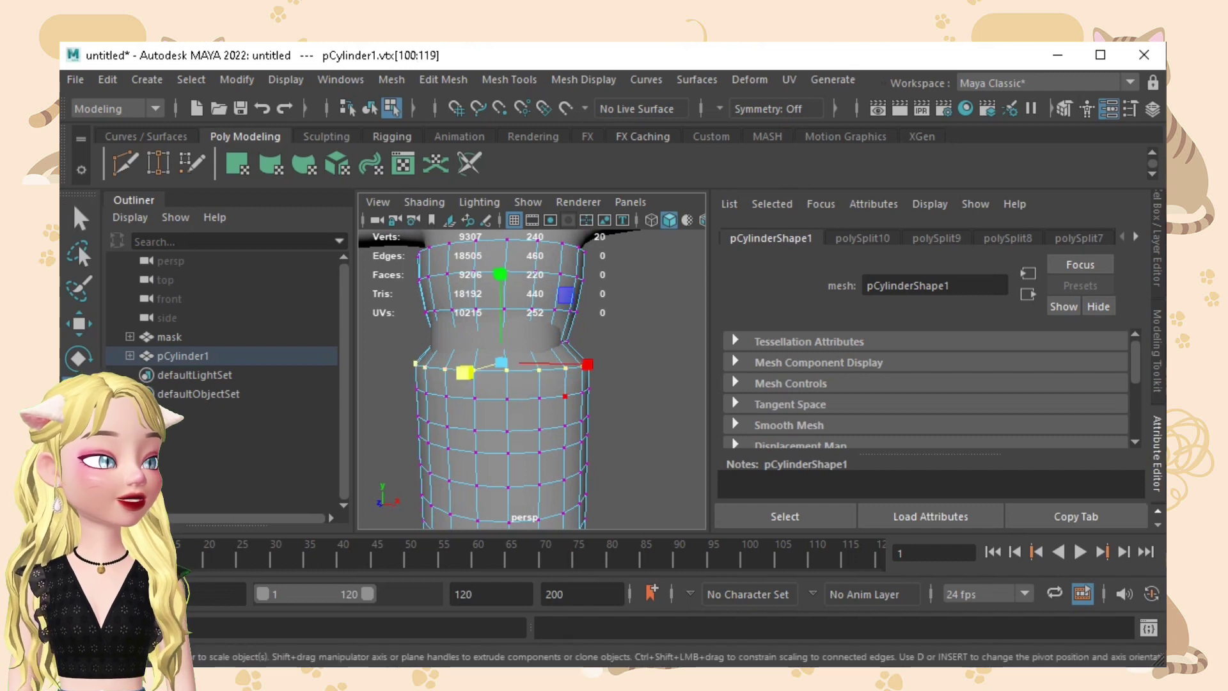
pyautogui.moveTo(587, 365); pyautogui.dragTo(421, 364)
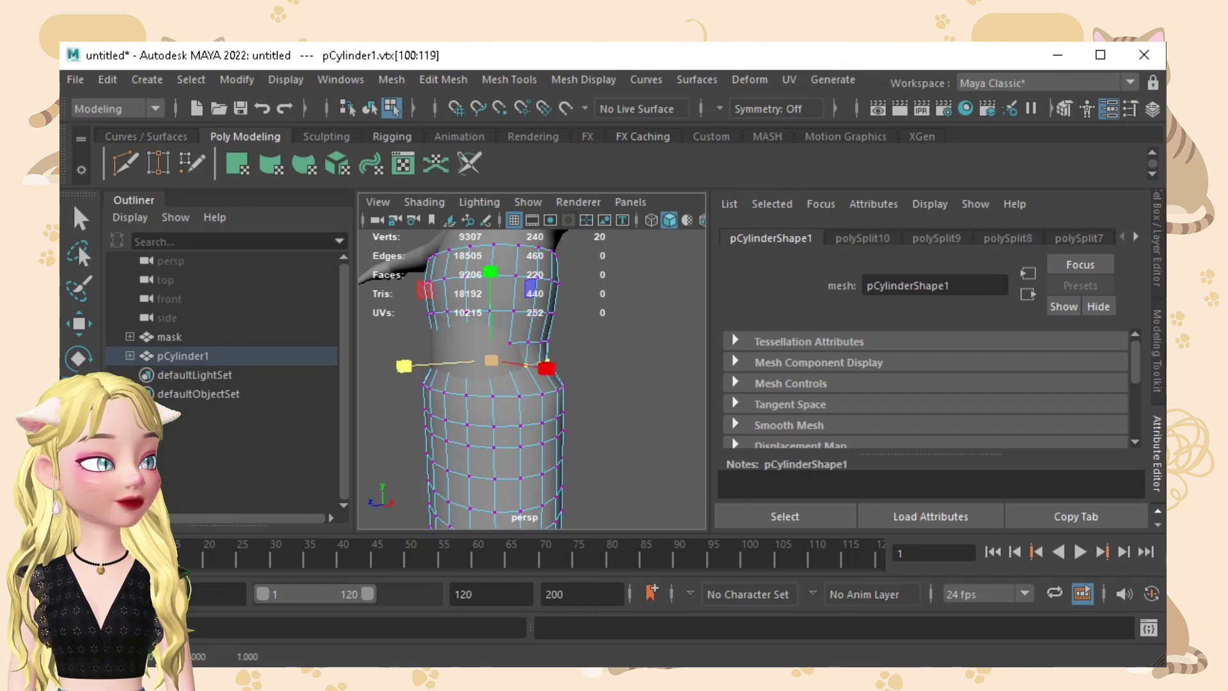
# Display the viewport in wireframe and frame the waist and hip area from the front.
pyautogui.scroll(-3, 537, 366)
pyautogui.keyDown('alt'); pyautogui.moveTo(537, 365); pyautogui.dragTo(600, 363); pyautogui.keyUp('alt')
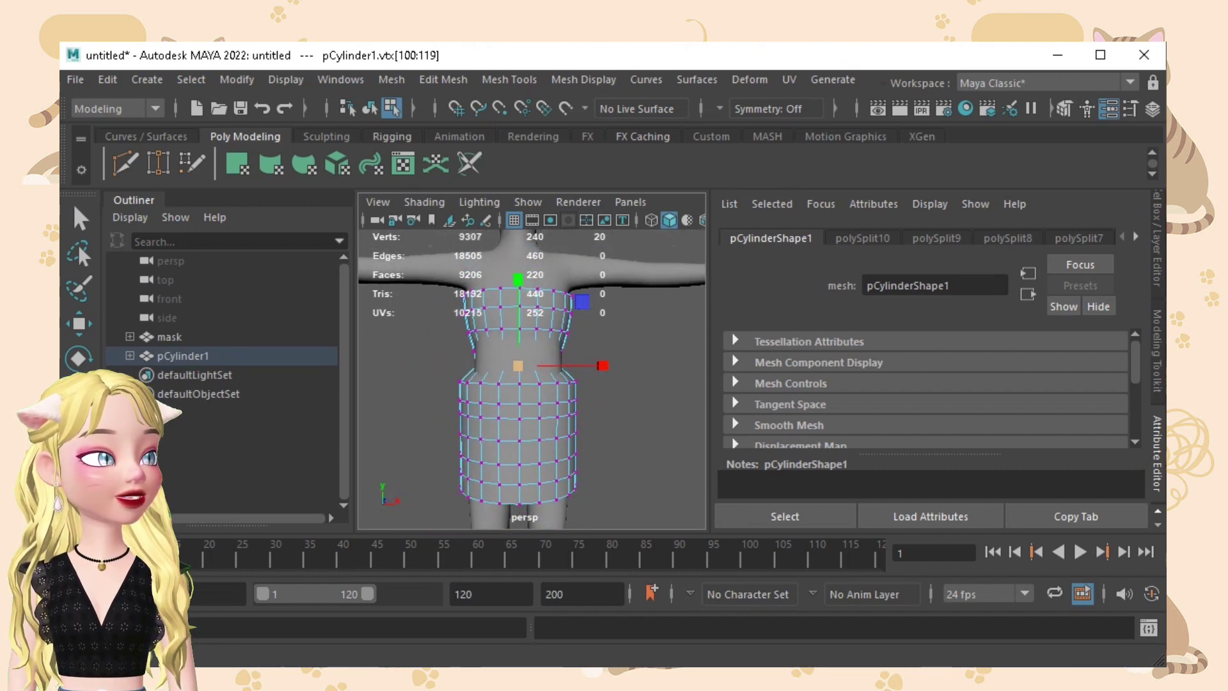
pyautogui.keyDown('alt'); pyautogui.moveTo(537, 368); pyautogui.dragTo(541, 352, button='middle'); pyautogui.keyUp('alt')
pyautogui.moveTo(541, 352)
pyautogui.keyDown('alt'); pyautogui.mouseDown()
pyautogui.moveTo(556, 356)
pyautogui.moveTo(531, 358)
pyautogui.mouseUp(); pyautogui.keyUp('alt')
pyautogui.scroll(4, 545, 358)
pyautogui.press('4')
pyautogui.scroll(-3, 522, 351)
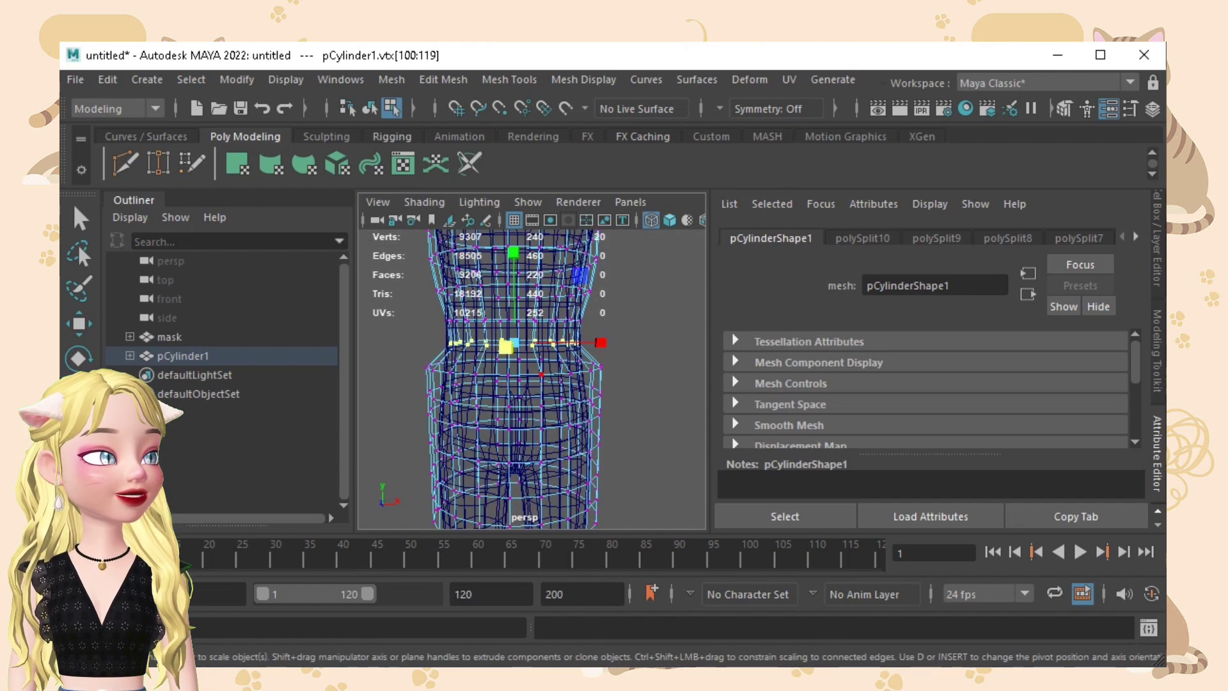
# Scale the sixth vertex ring from the top, just below the waist, inward along X.
pyautogui.click(541, 374)
pyautogui.doubleClick(541, 374)
pyautogui.click(639, 379)
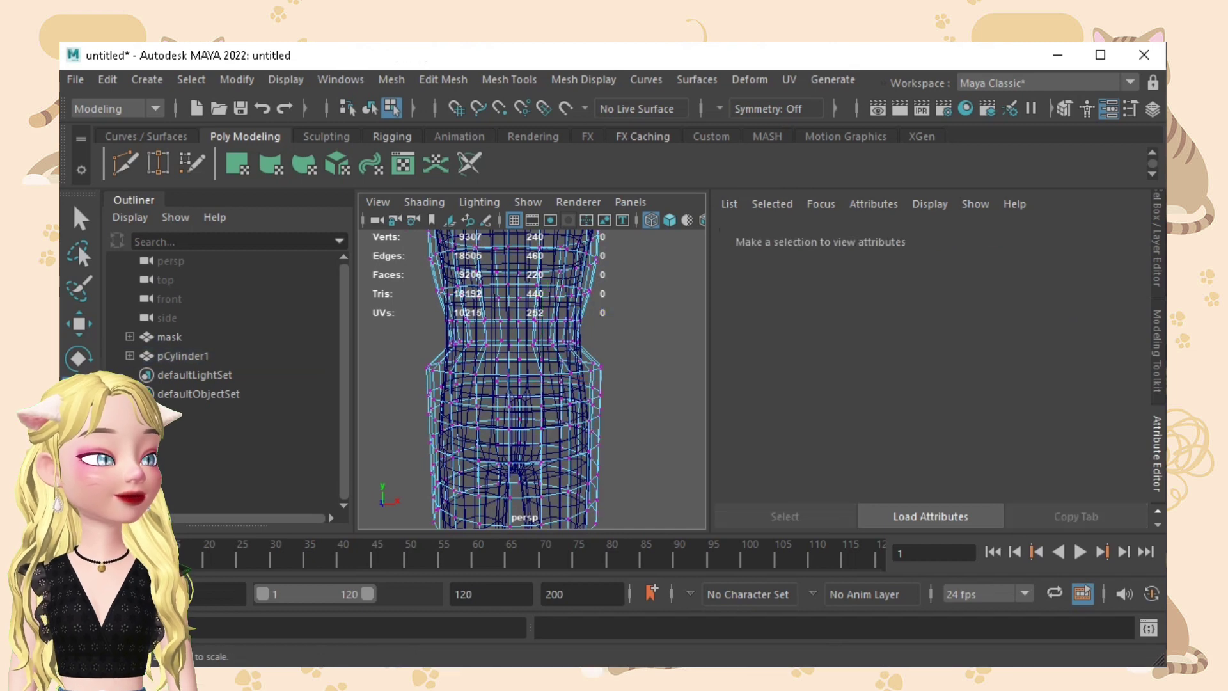
pyautogui.press('q')
pyautogui.click(541, 374)
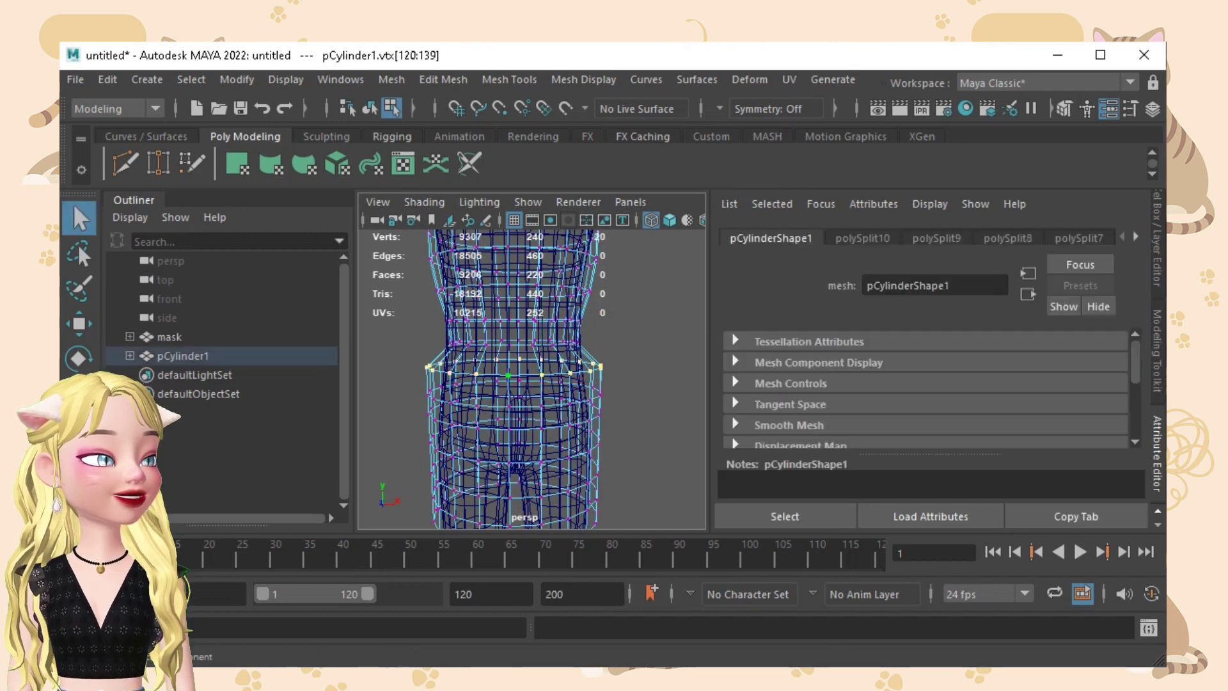
pyautogui.press('r')
pyautogui.moveTo(601, 366); pyautogui.dragTo(562, 366)
pyautogui.scroll(2, 530, 377)
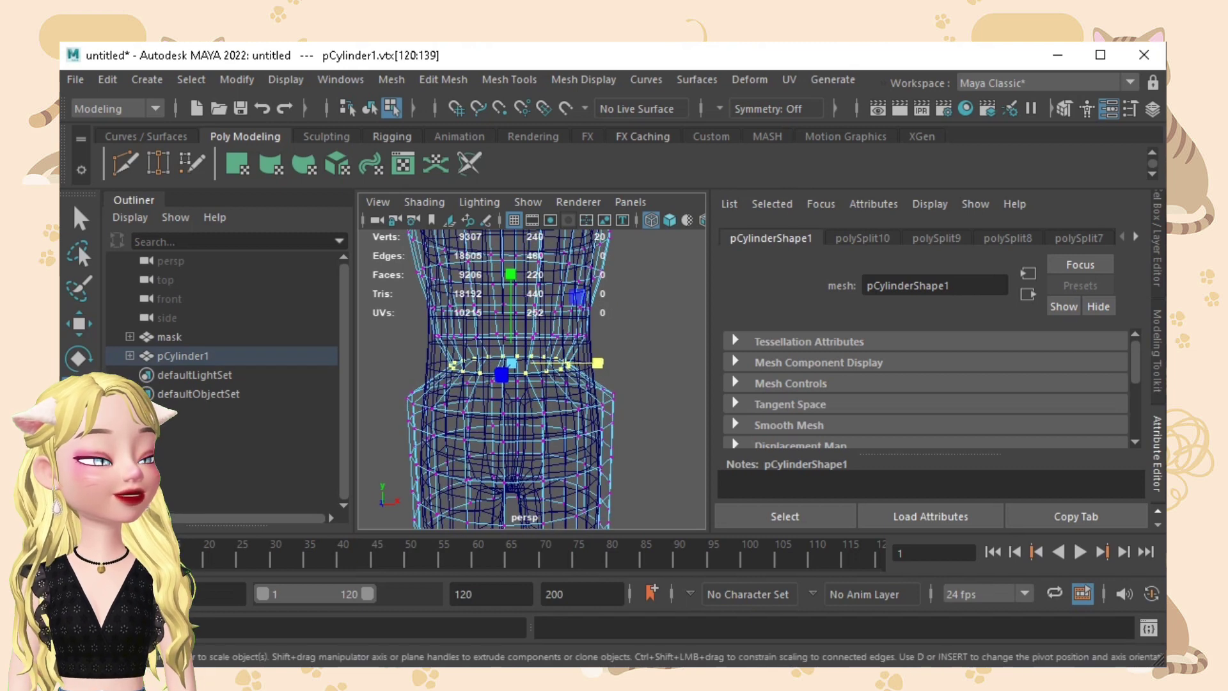
# Readjust the X width of the fifth vertex ring to match the body's waistline.
pyautogui.press('q')
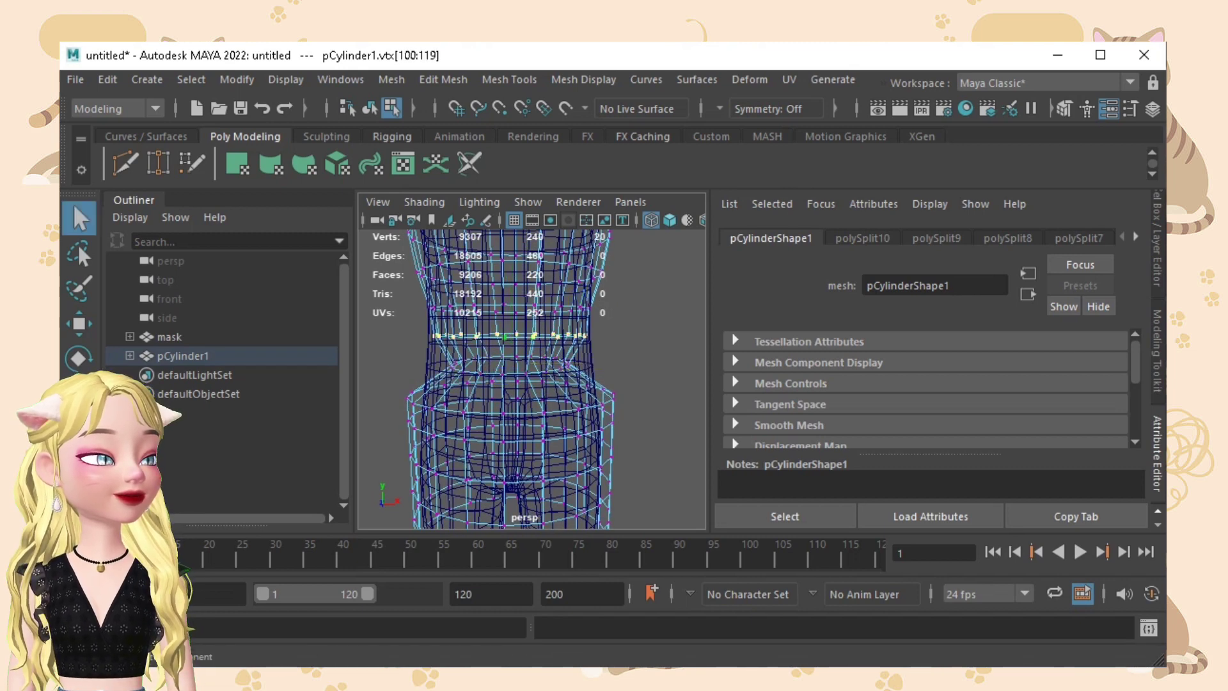
pyautogui.press('r')
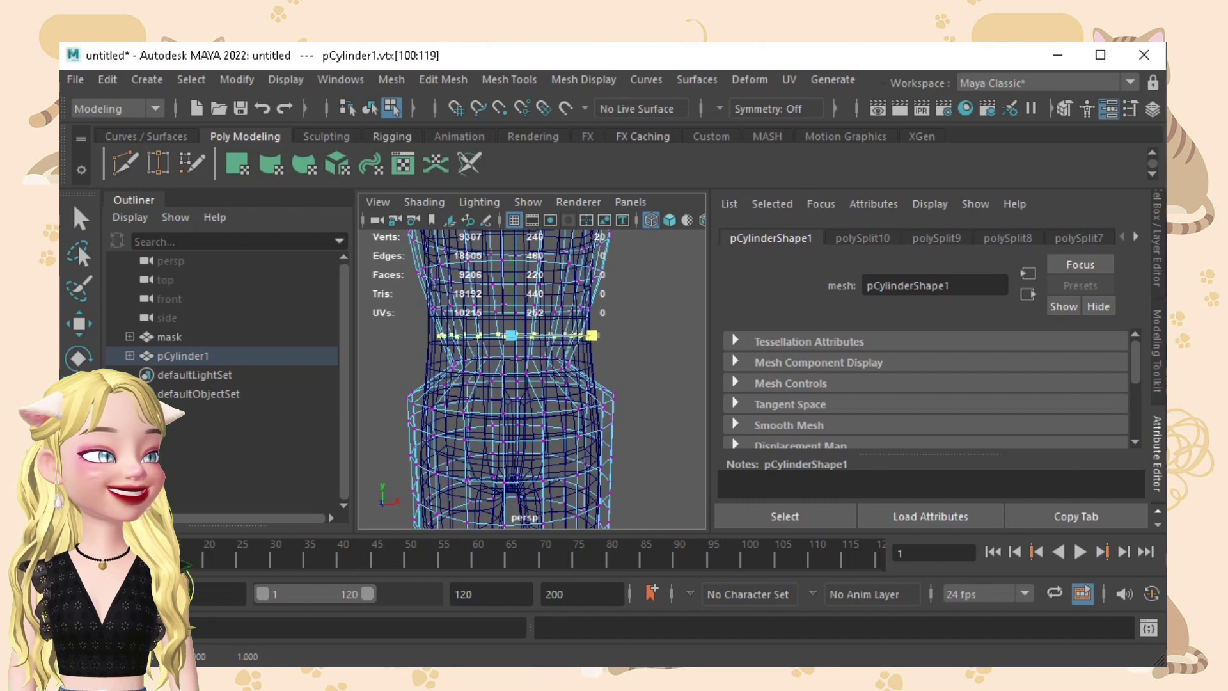
pyautogui.keyDown('alt'); pyautogui.moveTo(597, 336); pyautogui.dragTo(457, 343); pyautogui.keyUp('alt')
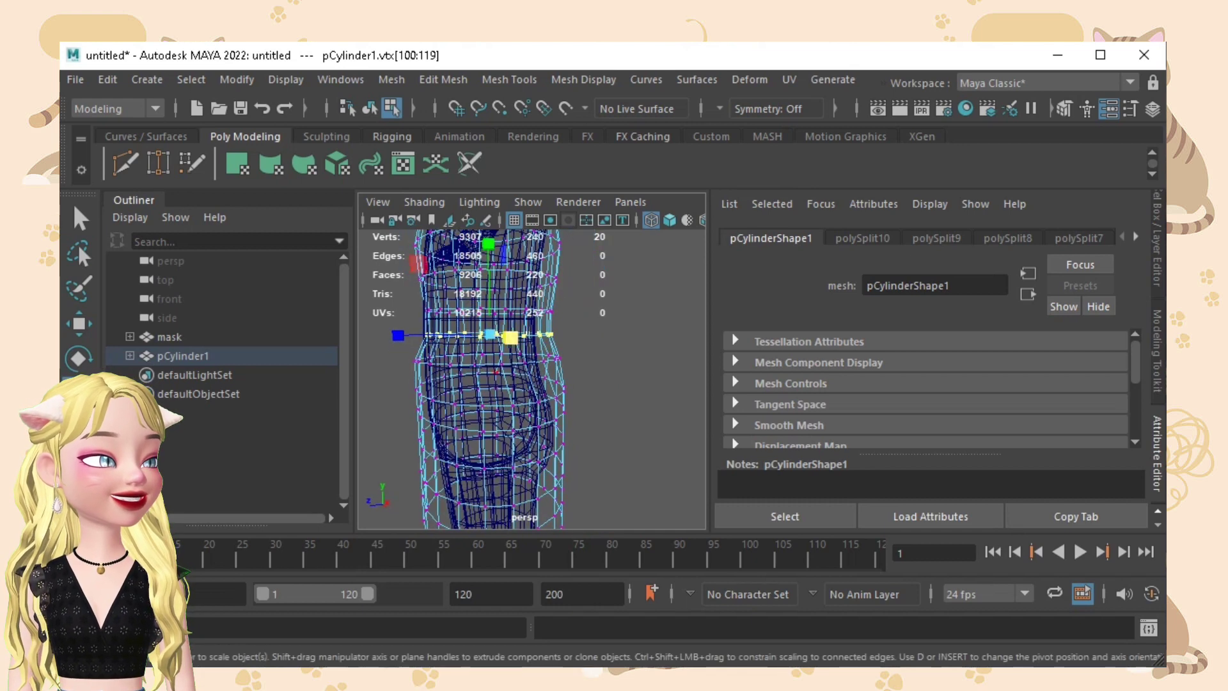
pyautogui.click(585, 414)
# Scale the sixth vertex ring inward along Z in side view to fit the depth below the waist.
pyautogui.moveTo(497, 384); pyautogui.dragTo(615, 368)
pyautogui.click(586, 371)
pyautogui.moveTo(399, 356); pyautogui.dragTo(417, 359)
pyautogui.click(397, 382)
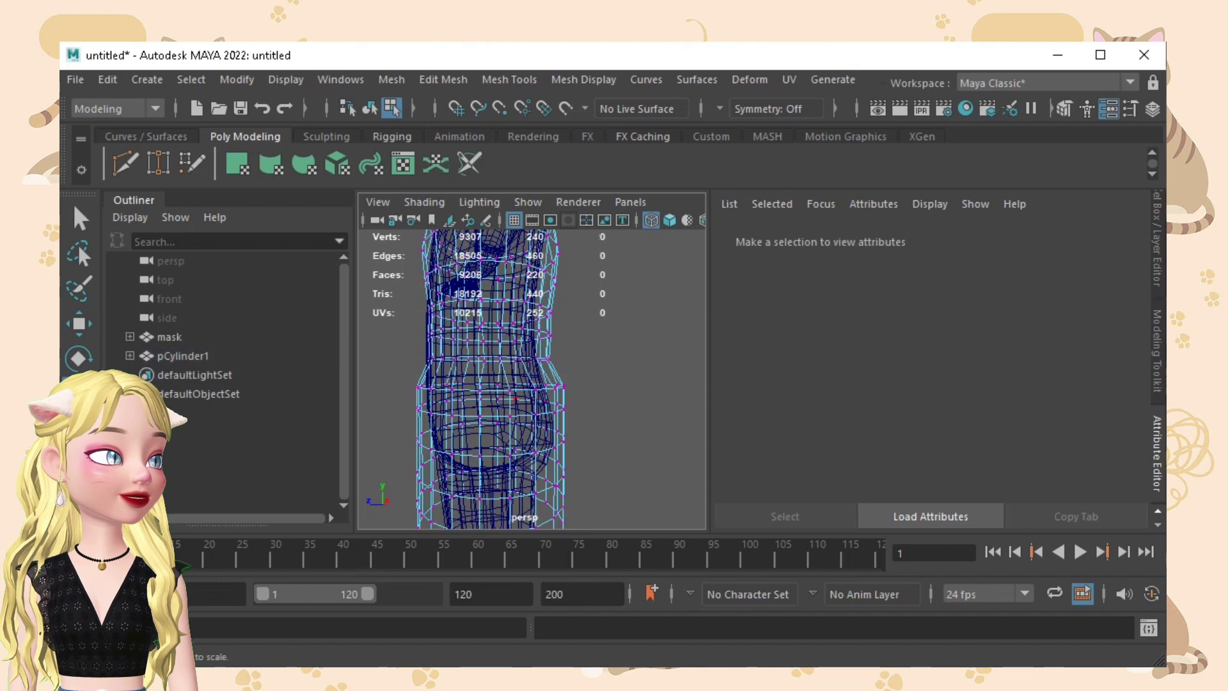
# Select the lower vertex rings around the hips and thighs and scale them along Z to fit the body's depth.
pyautogui.scroll(-5, 484, 395)
pyautogui.keyDown('alt'); pyautogui.moveTo(512, 384); pyautogui.dragTo(531, 346); pyautogui.keyUp('alt')
pyautogui.scroll(5, 499, 384)
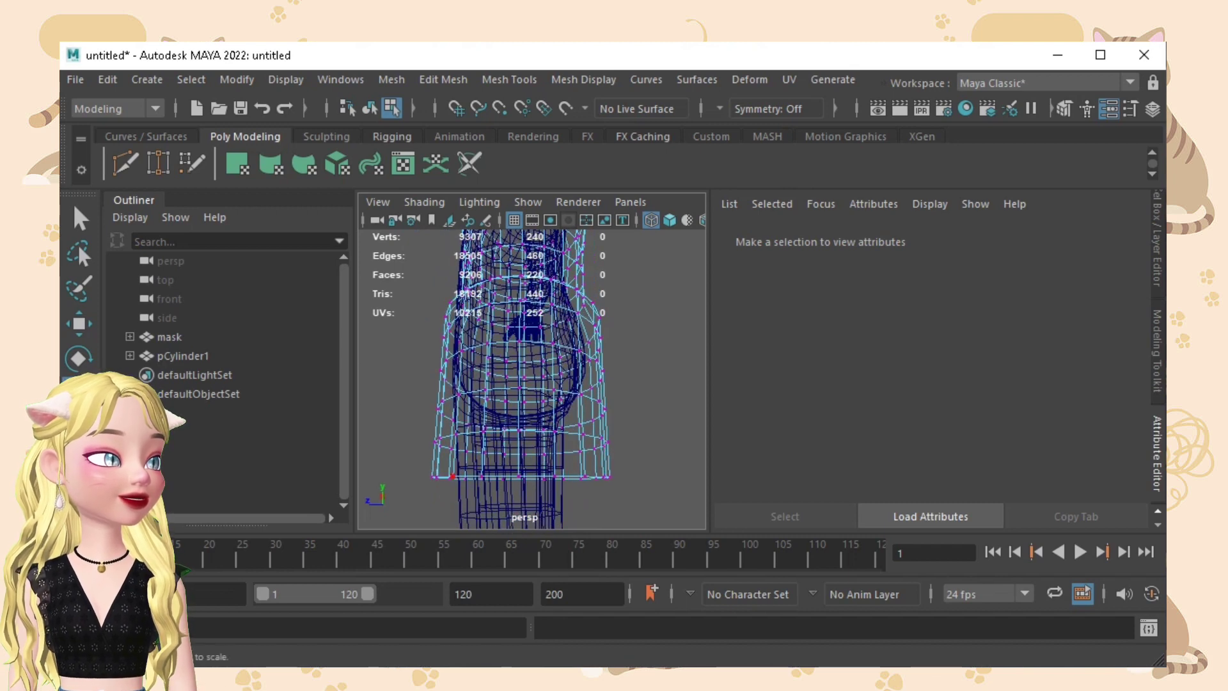
pyautogui.moveTo(682, 315); pyautogui.dragTo(678, 332)
pyautogui.keyDown('alt'); pyautogui.moveTo(614, 358); pyautogui.dragTo(659, 396); pyautogui.keyUp('alt')
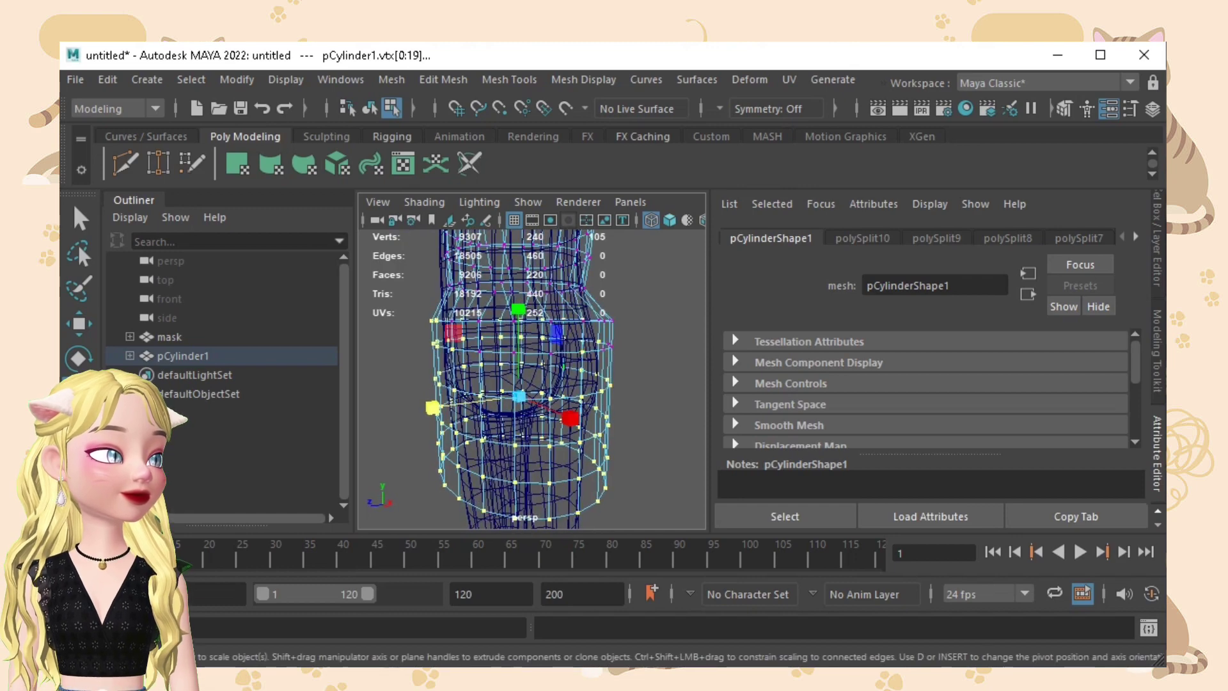
pyautogui.keyDown('alt'); pyautogui.moveTo(531, 383); pyautogui.dragTo(601, 393); pyautogui.keyUp('alt')
pyautogui.keyDown('shift'); pyautogui.moveTo(425, 322); pyautogui.dragTo(596, 352); pyautogui.keyUp('shift')
pyautogui.keyDown('alt'); pyautogui.moveTo(506, 383); pyautogui.dragTo(521, 434); pyautogui.keyUp('alt')
pyautogui.click(417, 434)
# Scale the seventh vertex ring from the top inward along X to follow the upper hips.
pyautogui.scroll(-5, 417, 435)
pyautogui.press('q')
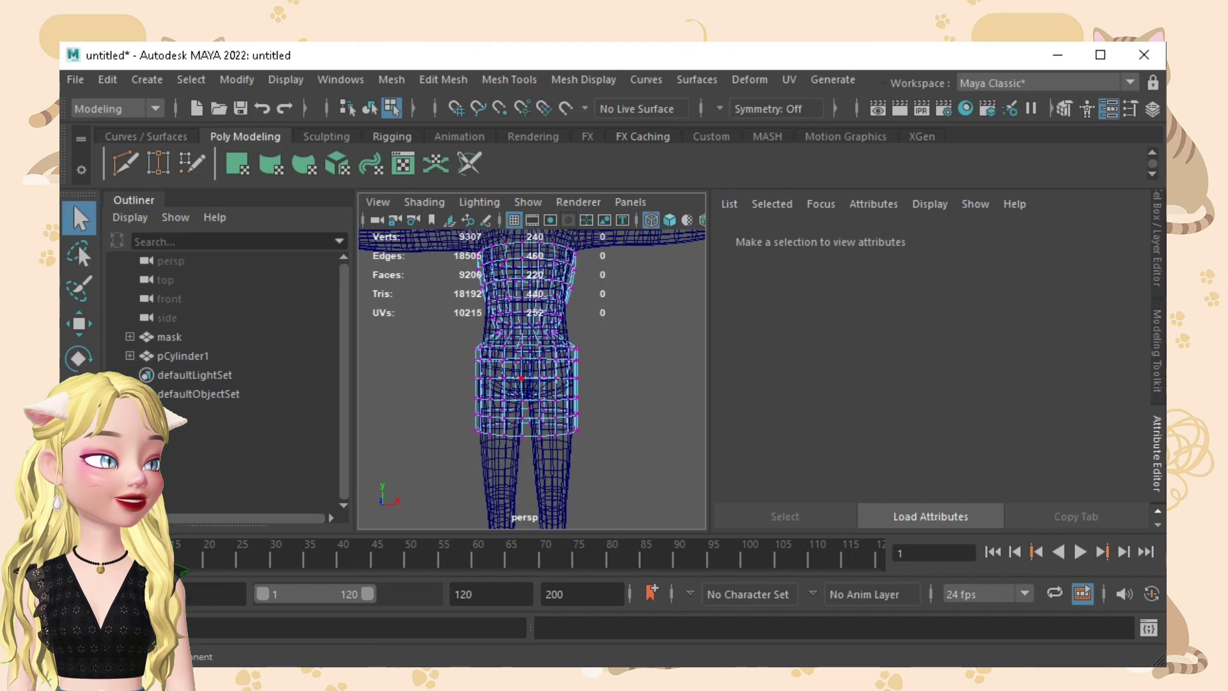
pyautogui.scroll(5, 555, 400)
pyautogui.click(509, 303)
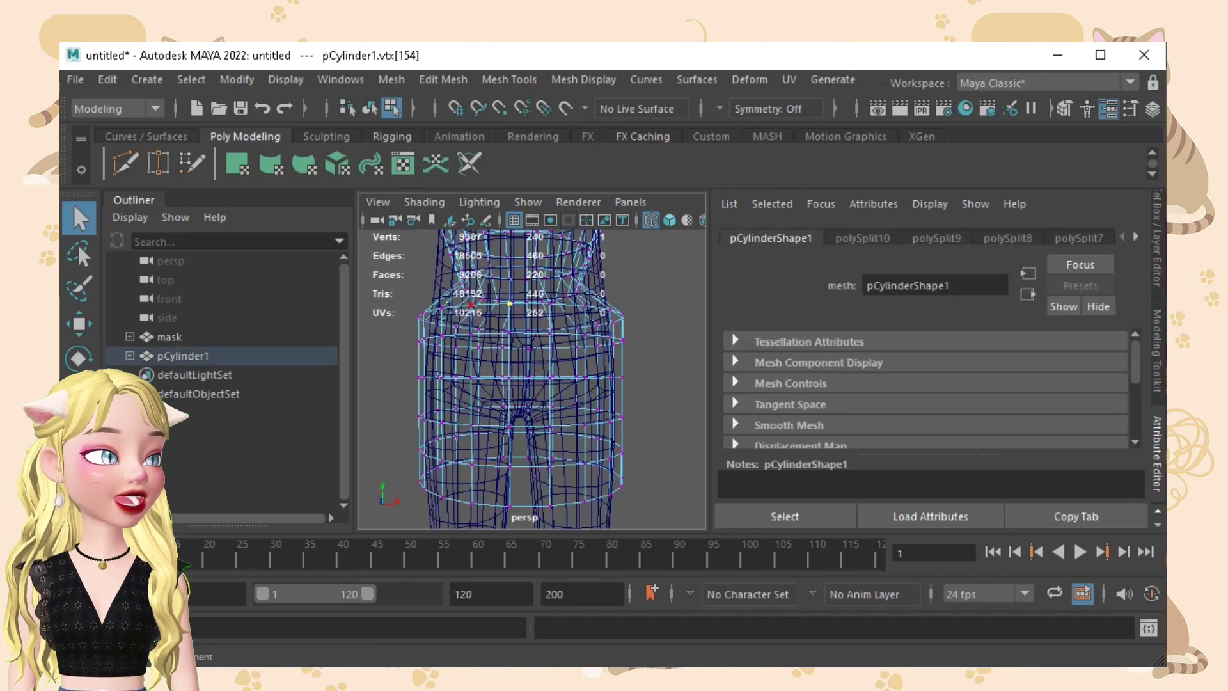
pyautogui.press('r')
pyautogui.moveTo(608, 317); pyautogui.dragTo(594, 317)
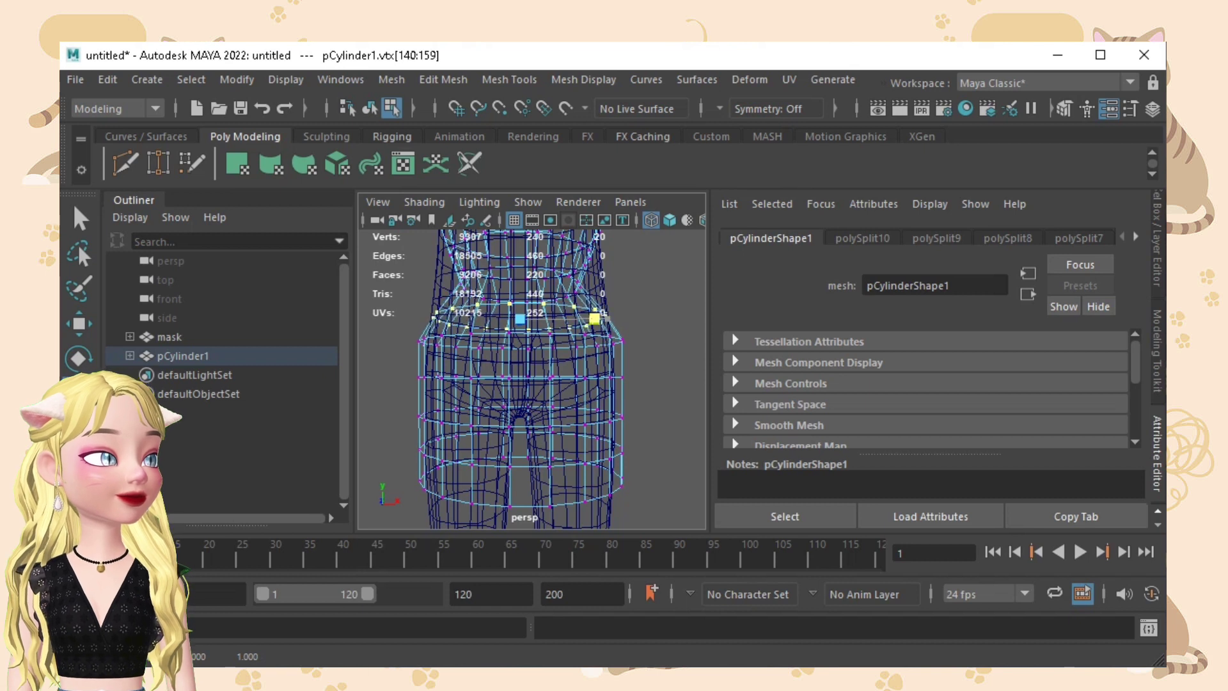
# Scale the eighth vertex ring from the top slightly inward along X to smooth the hip outline.
pyautogui.press('q')
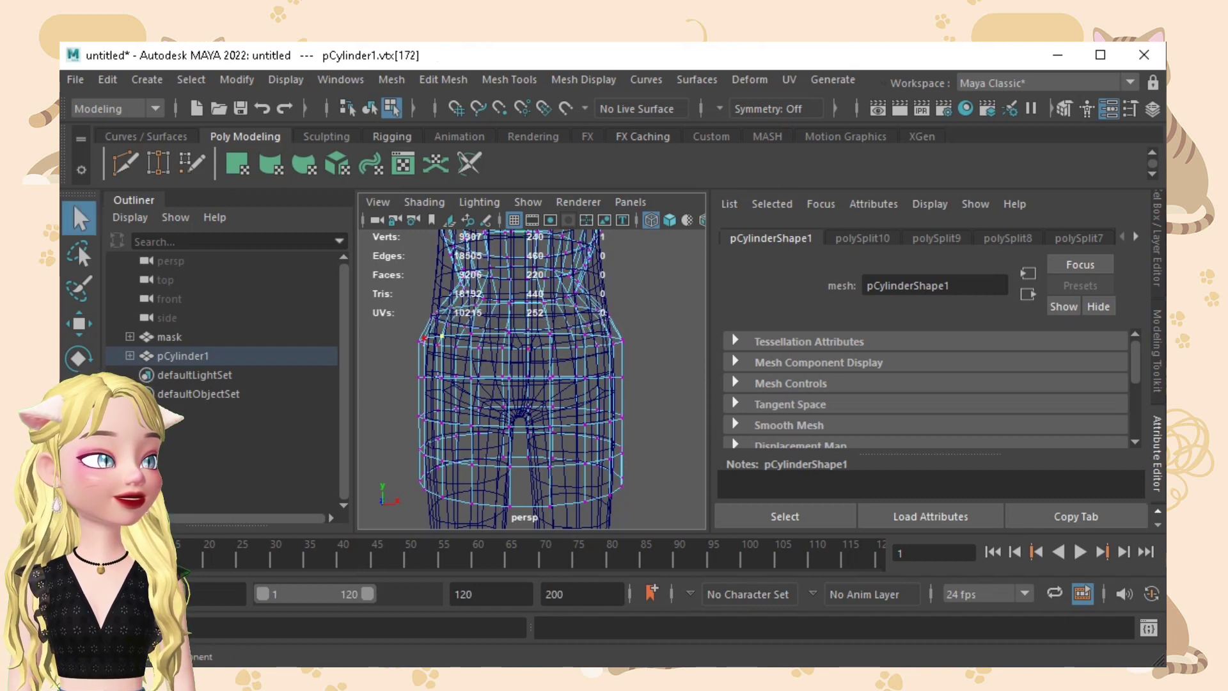
pyautogui.press('r')
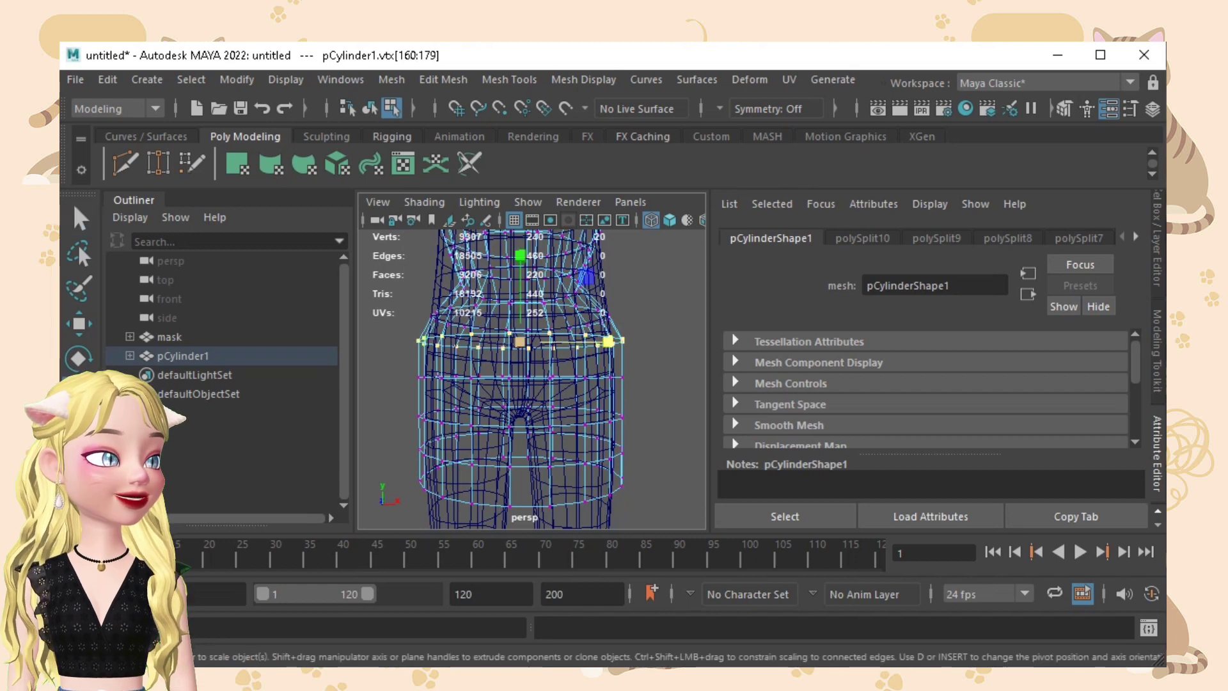
pyautogui.moveTo(608, 341); pyautogui.dragTo(604, 341)
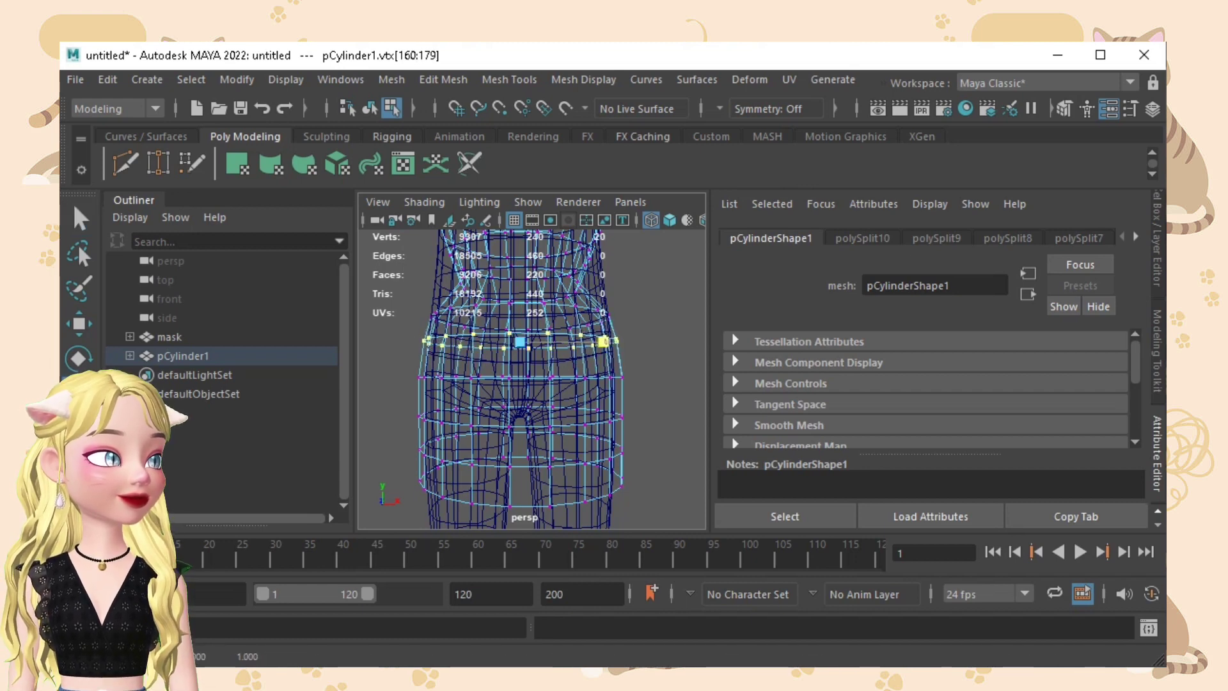
pyautogui.scroll(-6, 531, 377)
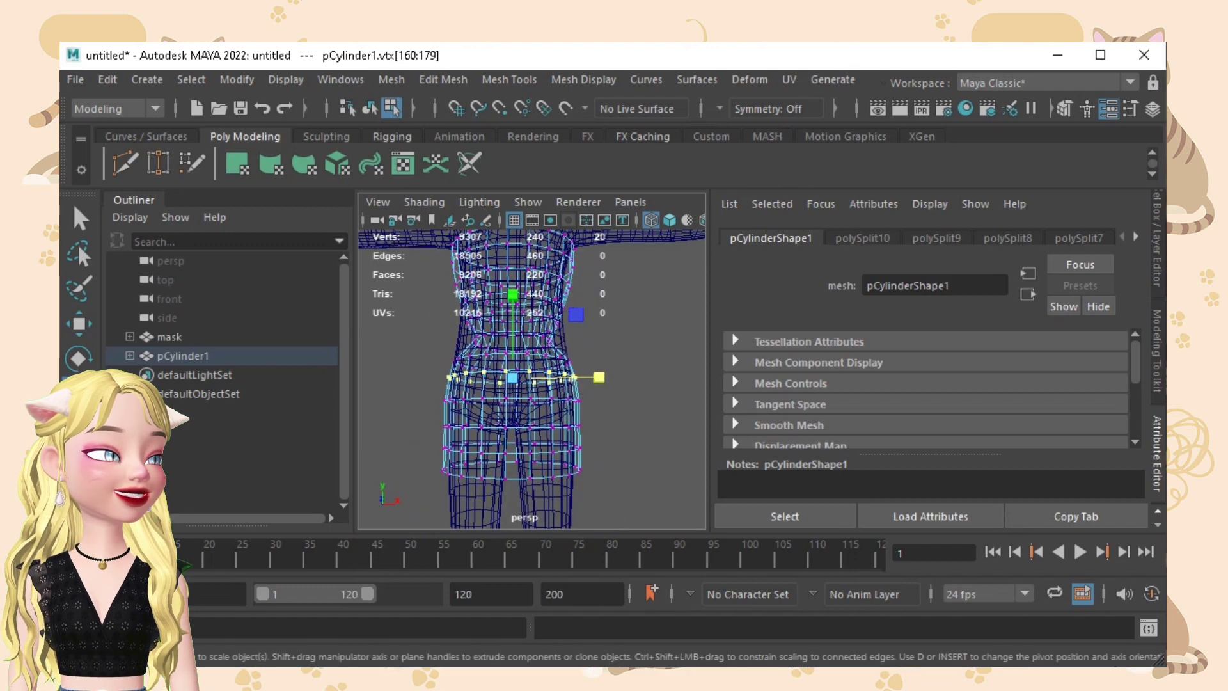
pyautogui.scroll(-5, 531, 377)
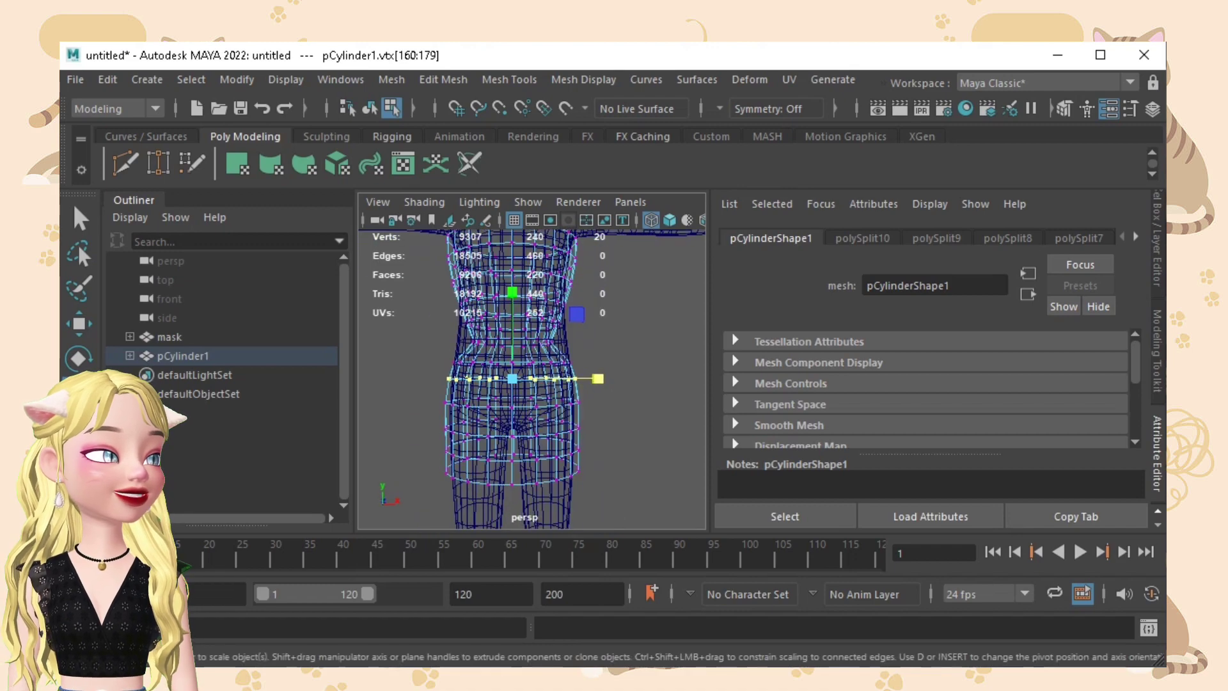
# With Soft Select on, select three adjacent faces at the back of the hips and pull them backward along Z to round the seat.
pyautogui.keyDown('alt'); pyautogui.moveTo(626, 416); pyautogui.dragTo(371, 416); pyautogui.keyUp('alt')
pyautogui.click(467, 416)
pyautogui.press('f')
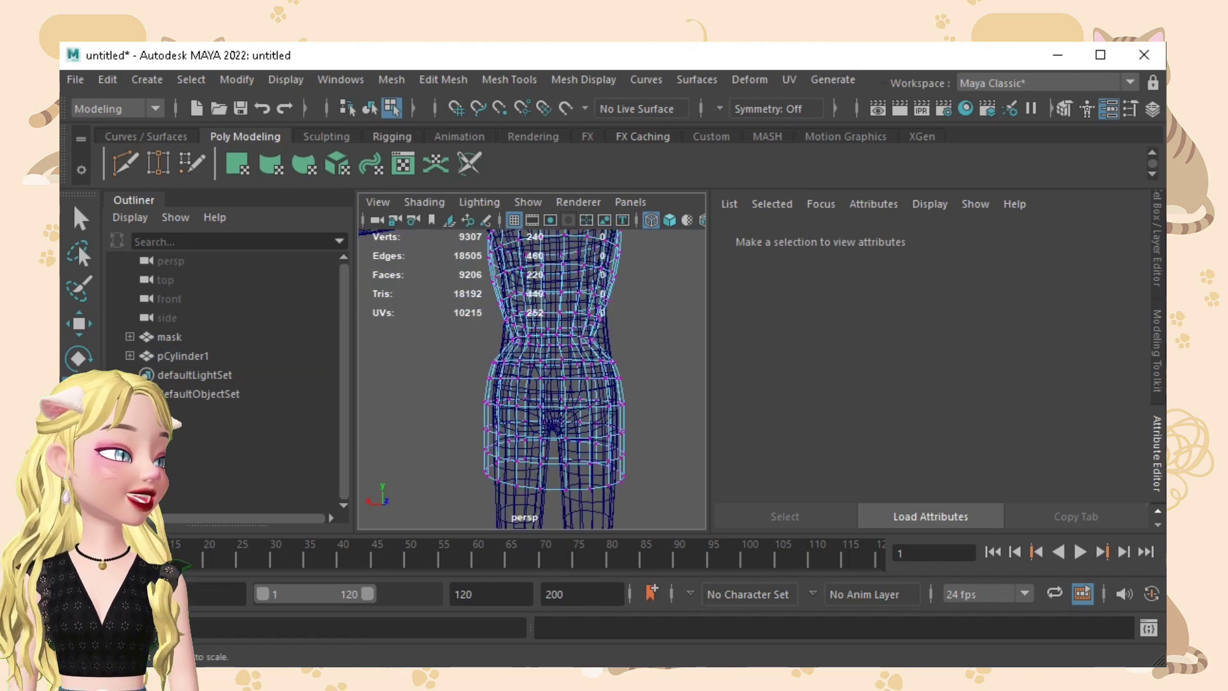
pyautogui.press('F11')
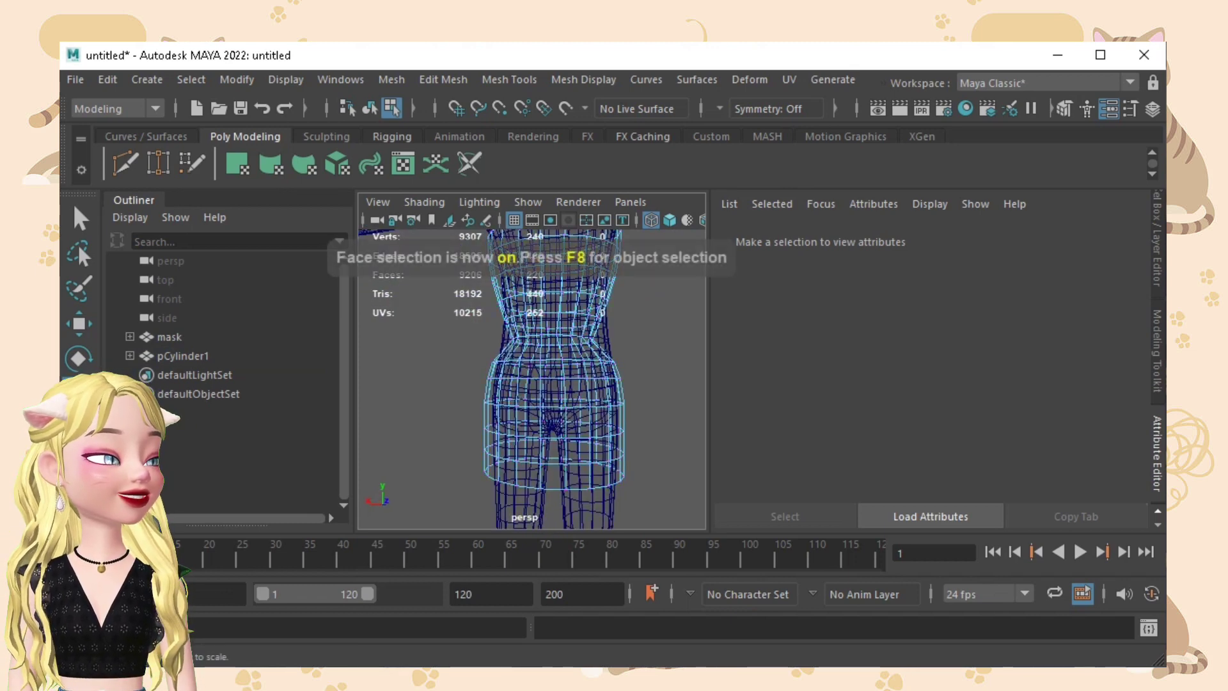
pyautogui.click(553, 392)
pyautogui.press('b')
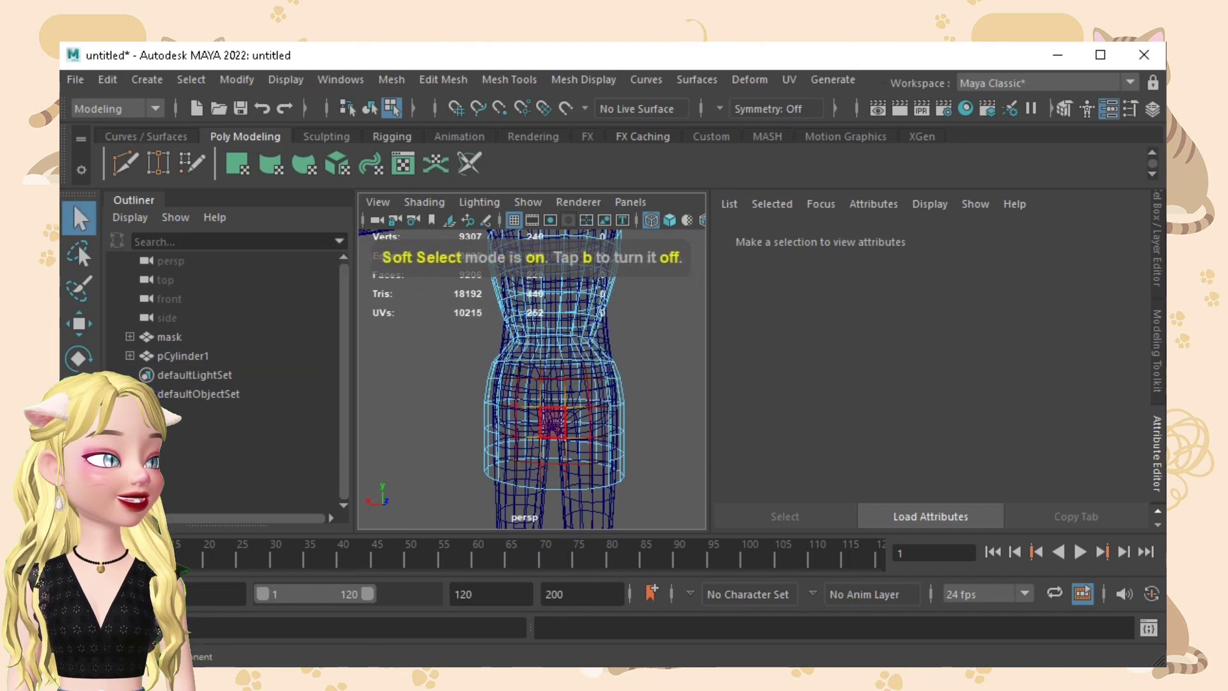
pyautogui.click(577, 393)
pyautogui.keyDown('shift'); pyautogui.click(529, 392); pyautogui.keyUp('shift')
pyautogui.keyDown('alt'); pyautogui.moveTo(528, 392); pyautogui.dragTo(409, 404); pyautogui.keyUp('alt')
pyautogui.press('w')
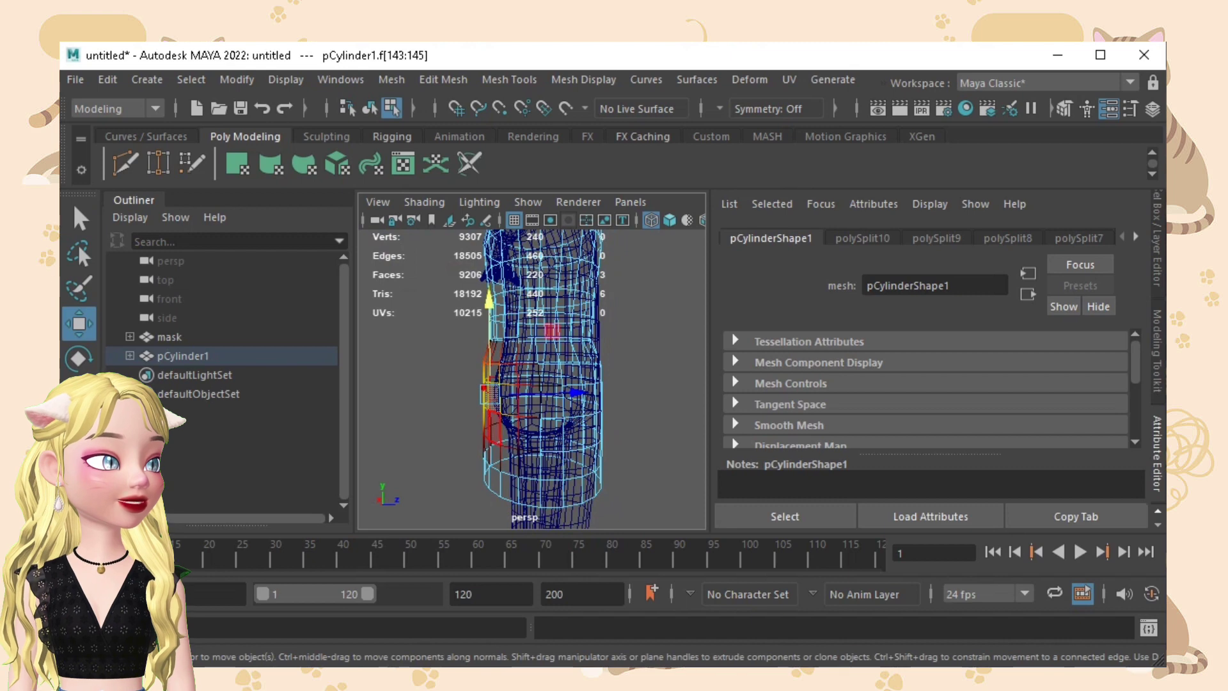
pyautogui.moveTo(566, 393); pyautogui.dragTo(428, 409)
pyautogui.click(639, 410)
# Select four adjacent faces across the front of the chest and pull them forward along Z with a soft falloff.
pyautogui.scroll(-5, 614, 410)
pyautogui.scroll(3, 531, 380)
pyautogui.keyDown('alt'); pyautogui.moveTo(531, 380); pyautogui.dragTo(534, 422, button='middle'); pyautogui.keyUp('alt')
pyautogui.scroll(-5, 530, 409)
pyautogui.keyDown('alt'); pyautogui.moveTo(531, 409); pyautogui.dragTo(562, 384); pyautogui.keyUp('alt')
pyautogui.scroll(5, 530, 384)
pyautogui.click(542, 315)
pyautogui.press('q')
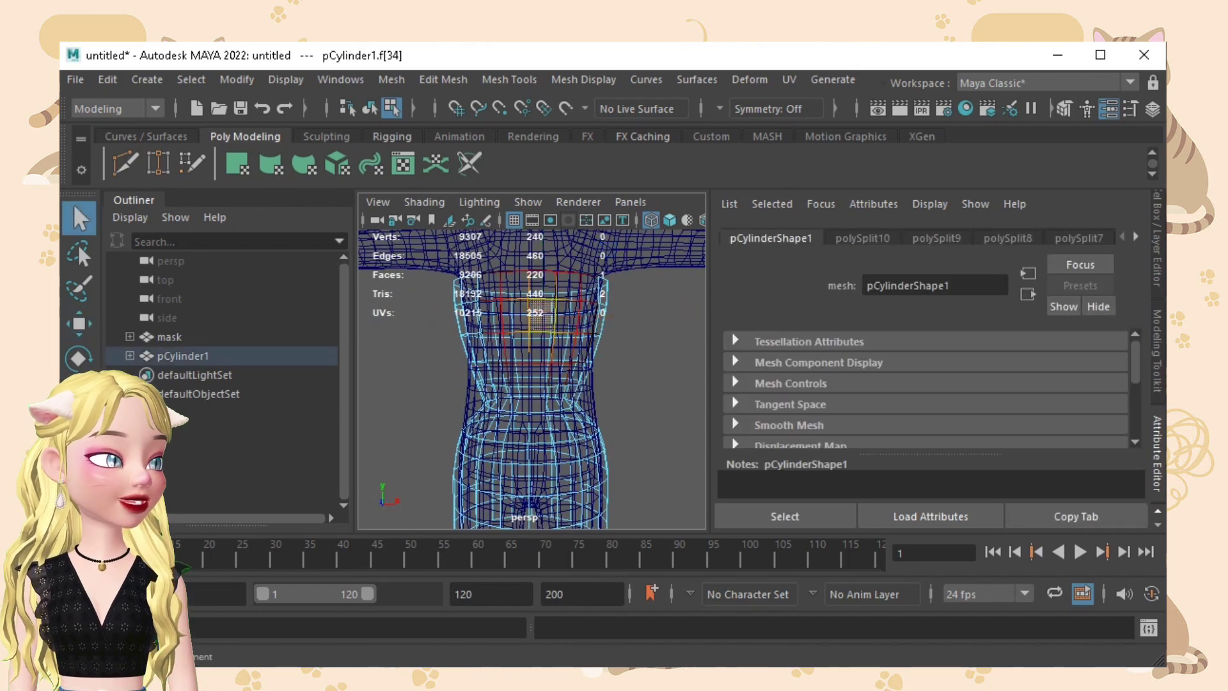
pyautogui.keyDown('shift'); pyautogui.click(515, 315); pyautogui.keyUp('shift')
pyautogui.keyDown('shift'); pyautogui.click(491, 316); pyautogui.keyUp('shift')
pyautogui.keyDown('shift'); pyautogui.click(568, 316); pyautogui.keyUp('shift')
pyautogui.keyDown('alt'); pyautogui.moveTo(567, 316); pyautogui.dragTo(479, 320); pyautogui.keyUp('alt')
pyautogui.press('w')
pyautogui.moveTo(383, 322); pyautogui.dragTo(375, 322)
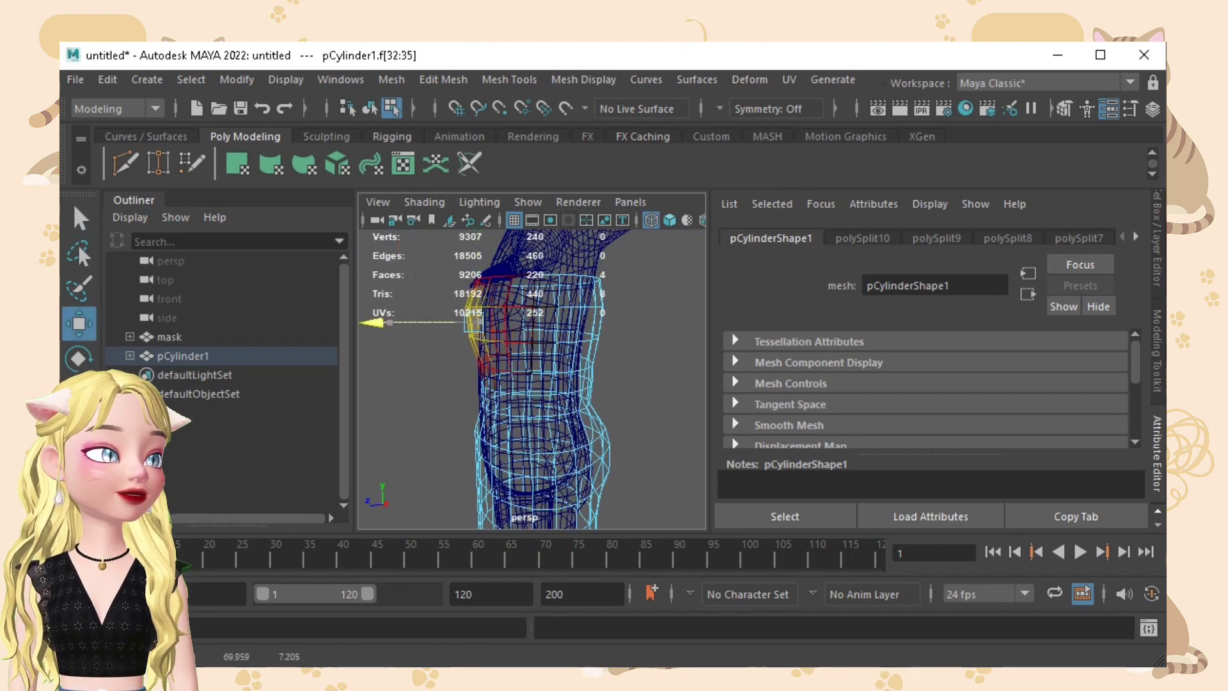
pyautogui.click(409, 384)
# Select the garment's top vertex ring and scale it slightly outward along Z to fit the chest depth.
pyautogui.scroll(-4, 409, 384)
pyautogui.keyDown('alt'); pyautogui.moveTo(409, 384); pyautogui.dragTo(576, 387); pyautogui.keyUp('alt')
pyautogui.scroll(4, 575, 387)
pyautogui.press('F9')
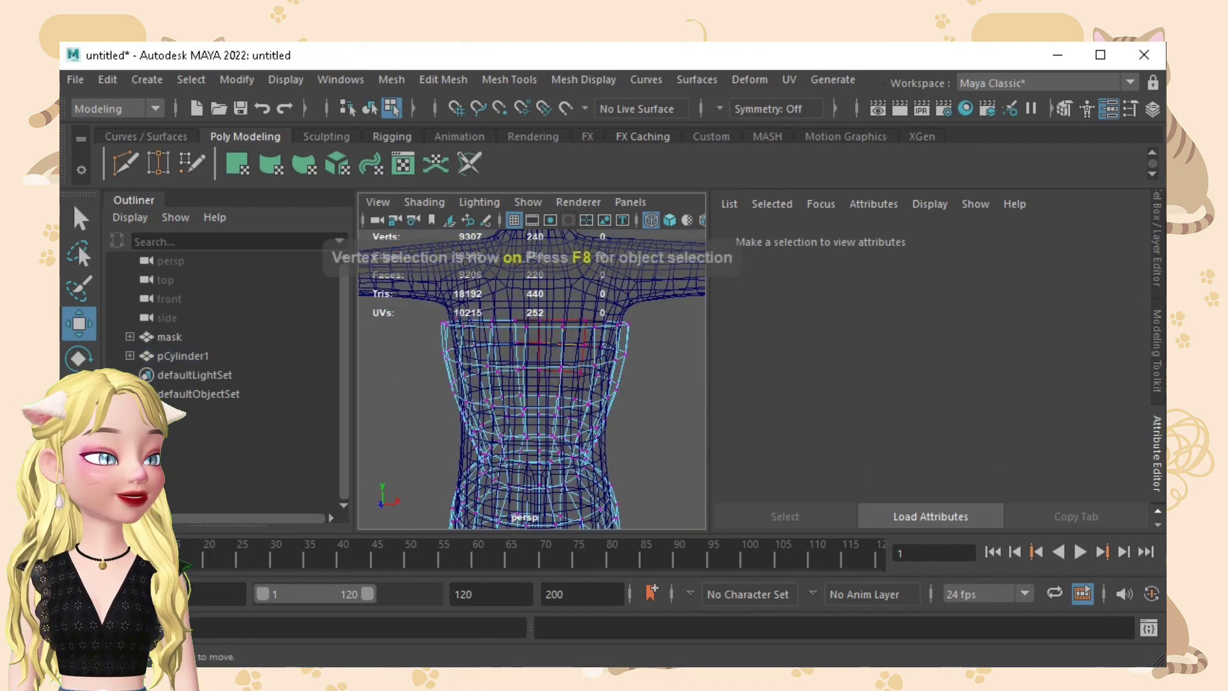
pyautogui.press('q')
pyautogui.click(526, 327)
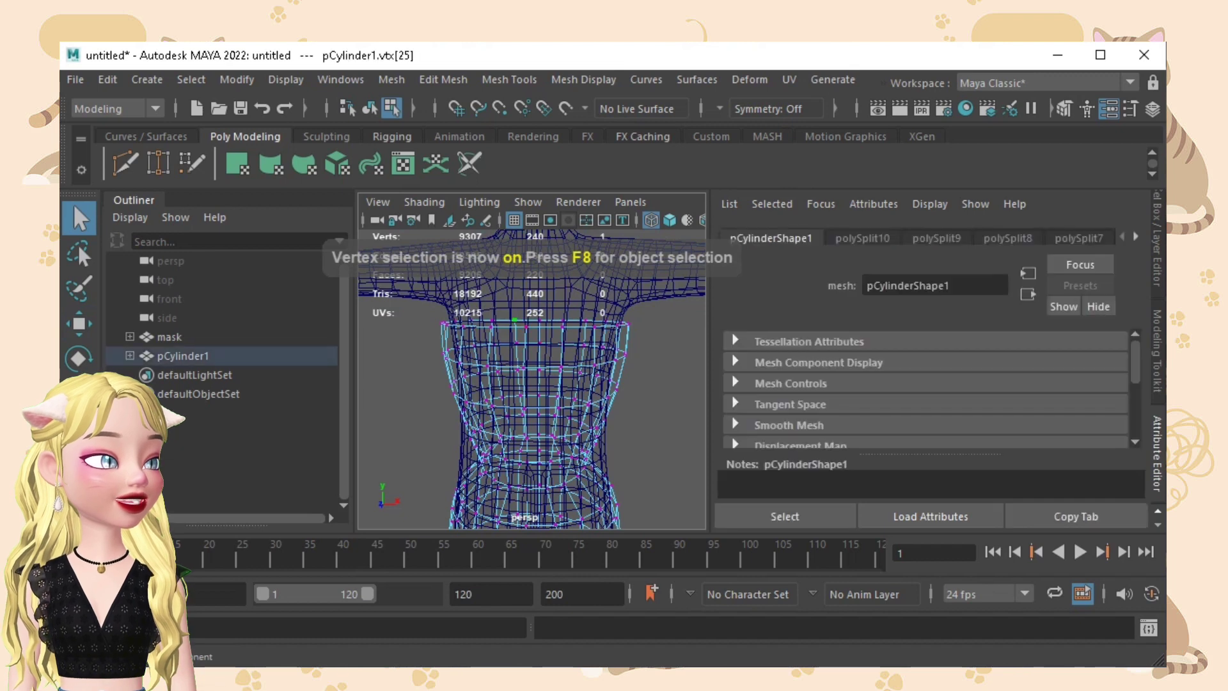
pyautogui.click(492, 327)
pyautogui.click(526, 327)
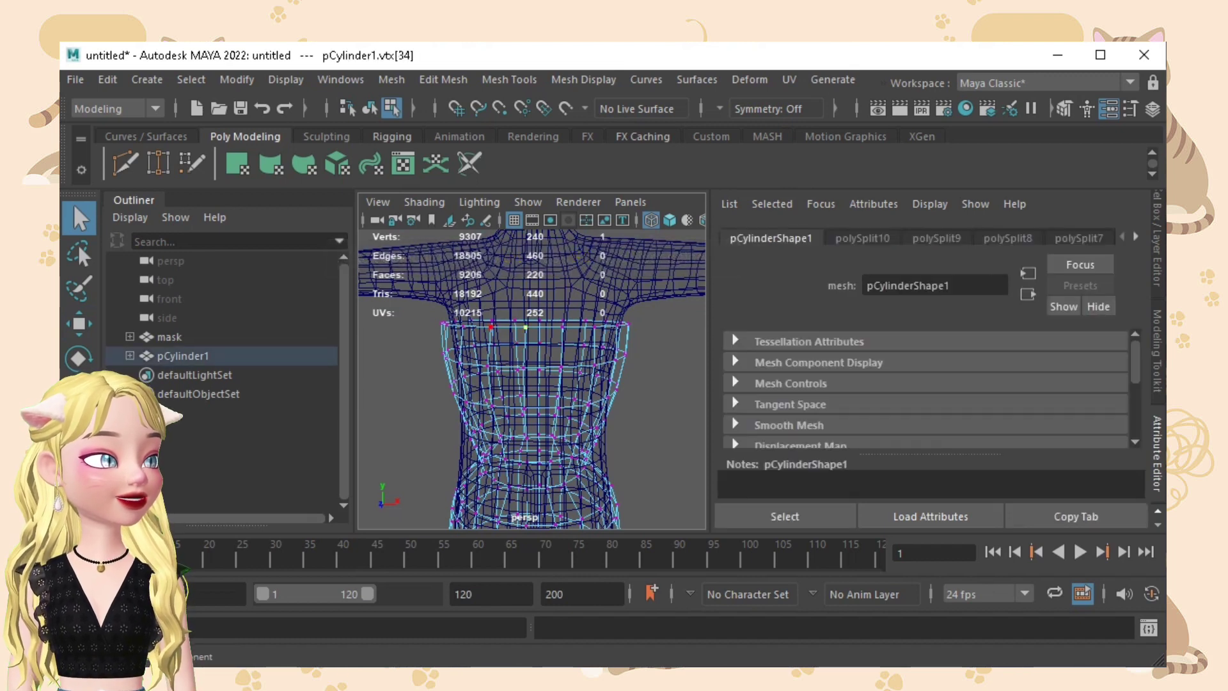
pyautogui.press('r')
pyautogui.keyDown('alt'); pyautogui.moveTo(621, 324); pyautogui.dragTo(537, 327); pyautogui.keyUp('alt')
pyautogui.moveTo(452, 332); pyautogui.dragTo(449, 334)
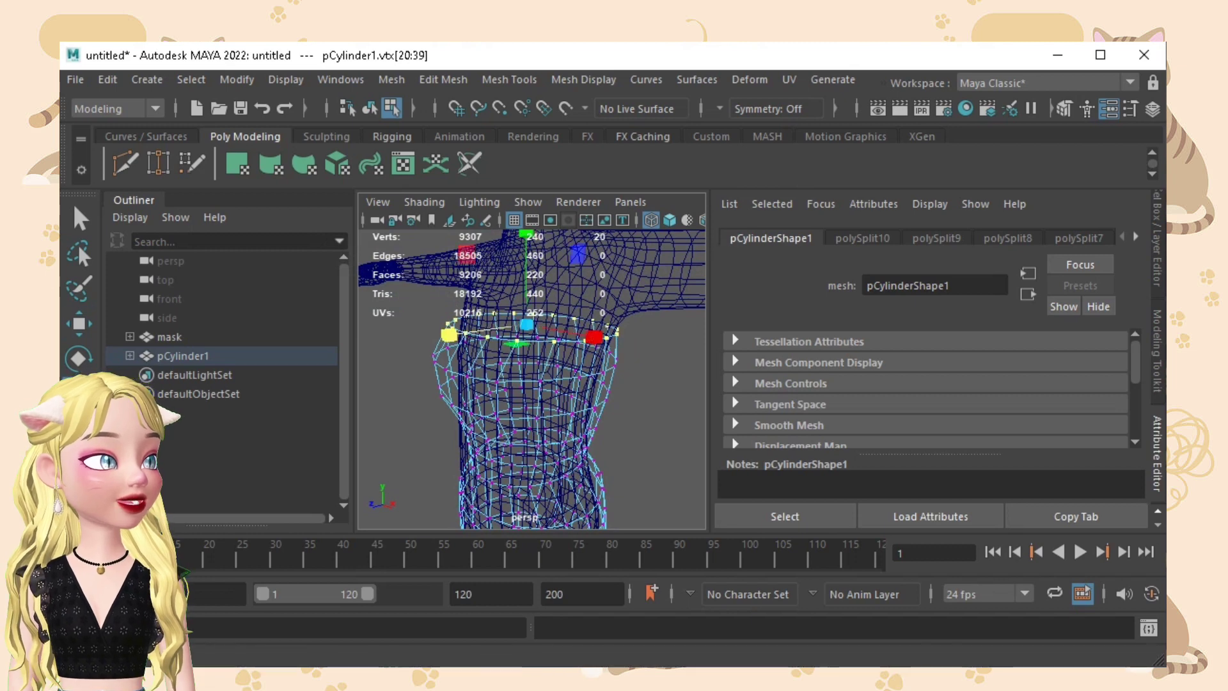
# Examine the garment's fit against the avatar body in shaded display, from the chest down to the thighs.
pyautogui.press('5')
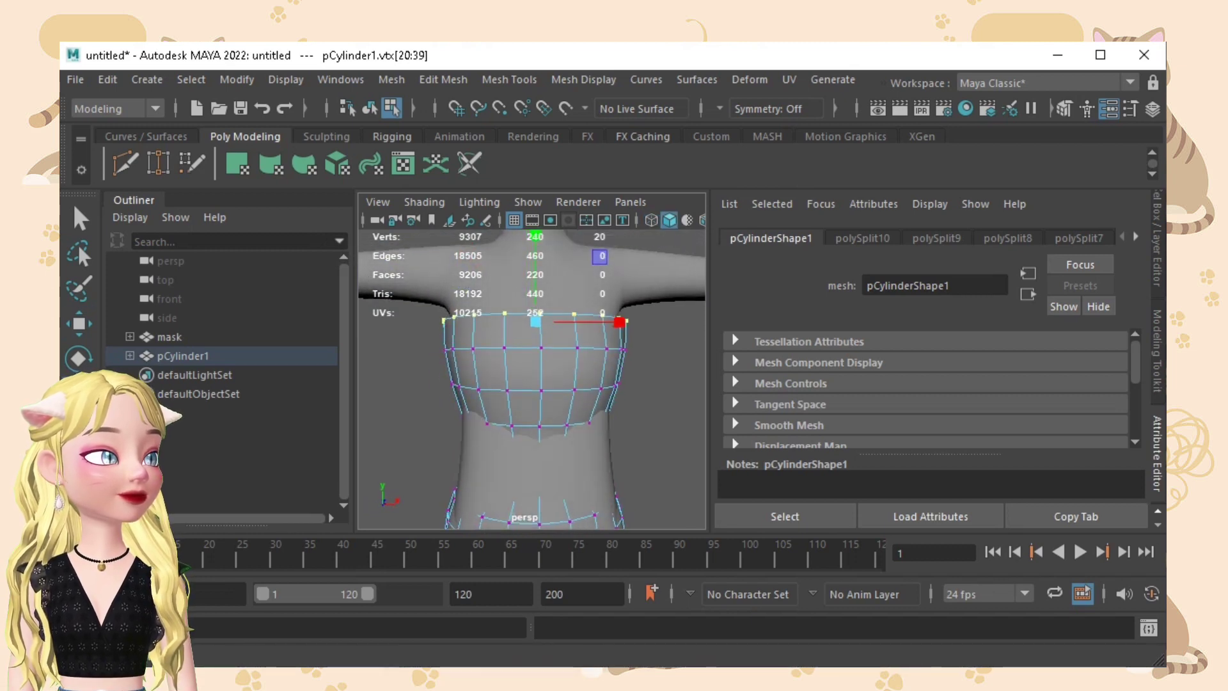
pyautogui.click(659, 396)
pyautogui.keyDown('alt'); pyautogui.moveTo(659, 397); pyautogui.dragTo(595, 396, button='right'); pyautogui.keyUp('alt')
pyautogui.keyDown('alt'); pyautogui.moveTo(595, 397); pyautogui.dragTo(595, 328, button='middle'); pyautogui.keyUp('alt')
pyautogui.keyDown('alt'); pyautogui.moveTo(595, 328); pyautogui.dragTo(579, 328, button='right'); pyautogui.keyUp('alt')
pyautogui.scroll(2, 531, 378)
pyautogui.scroll(4, 531, 379)
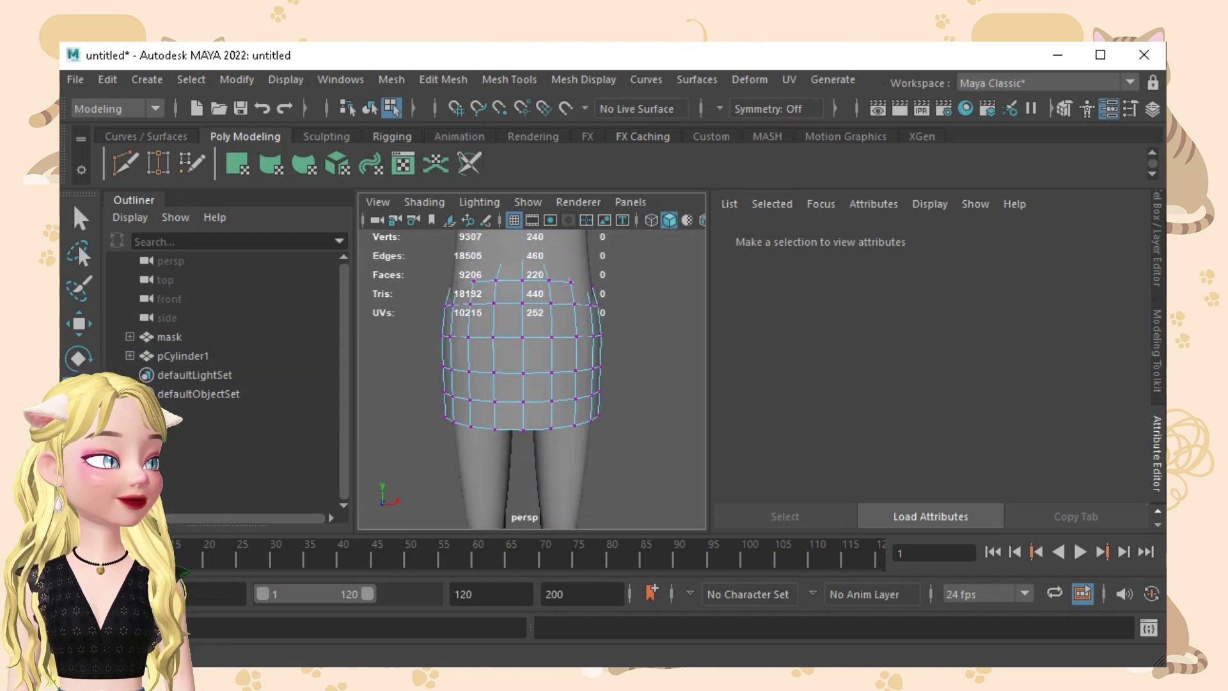
pyautogui.keyDown('alt'); pyautogui.moveTo(531, 359); pyautogui.dragTo(531, 427, button='middle'); pyautogui.keyUp('alt')
pyautogui.scroll(-6, 531, 379)
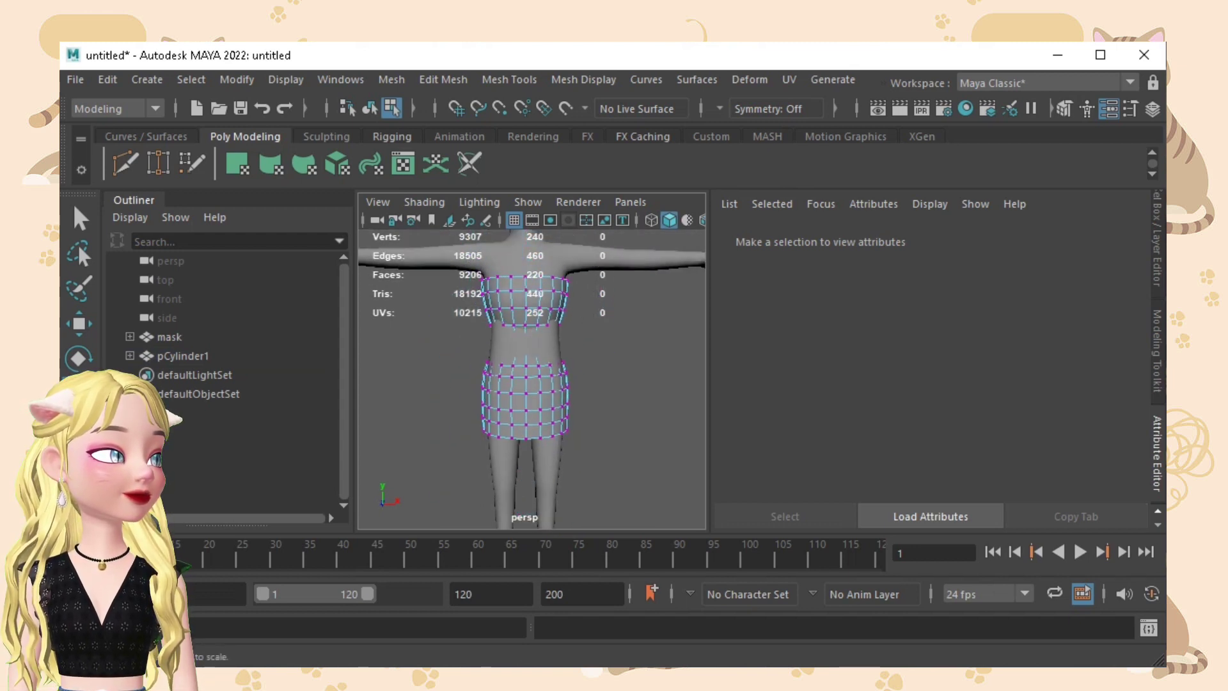
# In wireframe display, select the fifth vertex ring from the top, at the waist, and scale it along X.
pyautogui.press('4')
pyautogui.scroll(5, 531, 377)
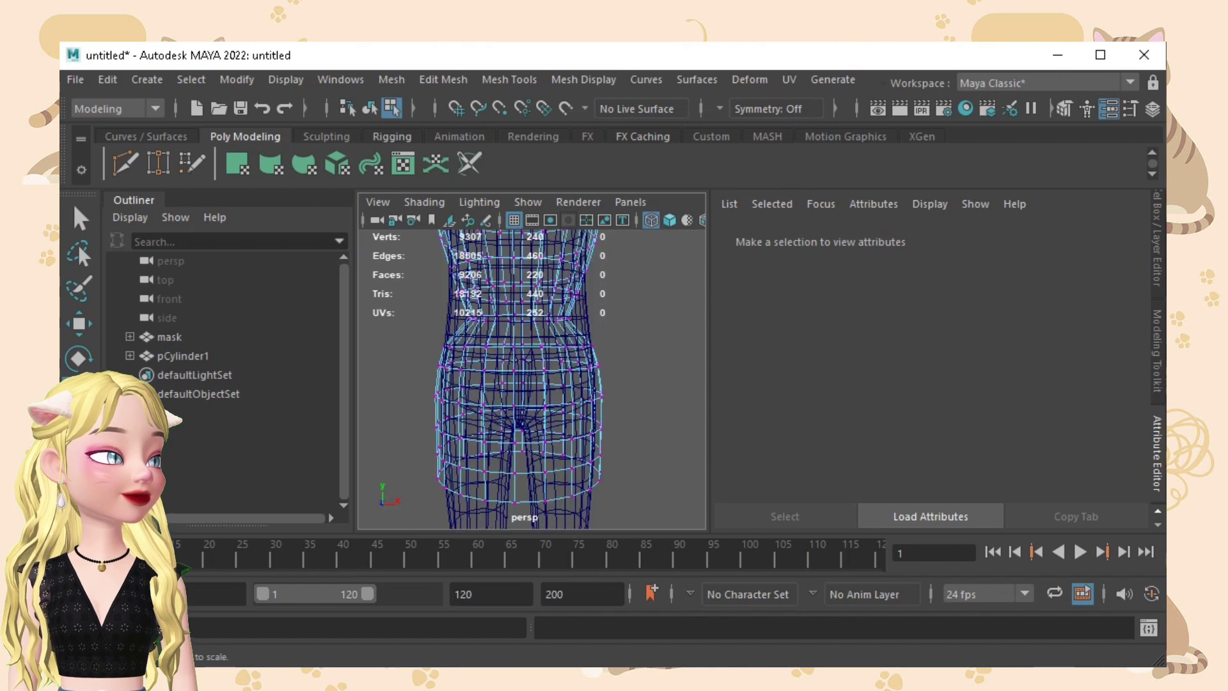
pyautogui.keyDown('alt'); pyautogui.moveTo(531, 358); pyautogui.dragTo(561, 403, button='middle'); pyautogui.keyUp('alt')
pyautogui.scroll(2, 560, 383)
pyautogui.click(559, 366)
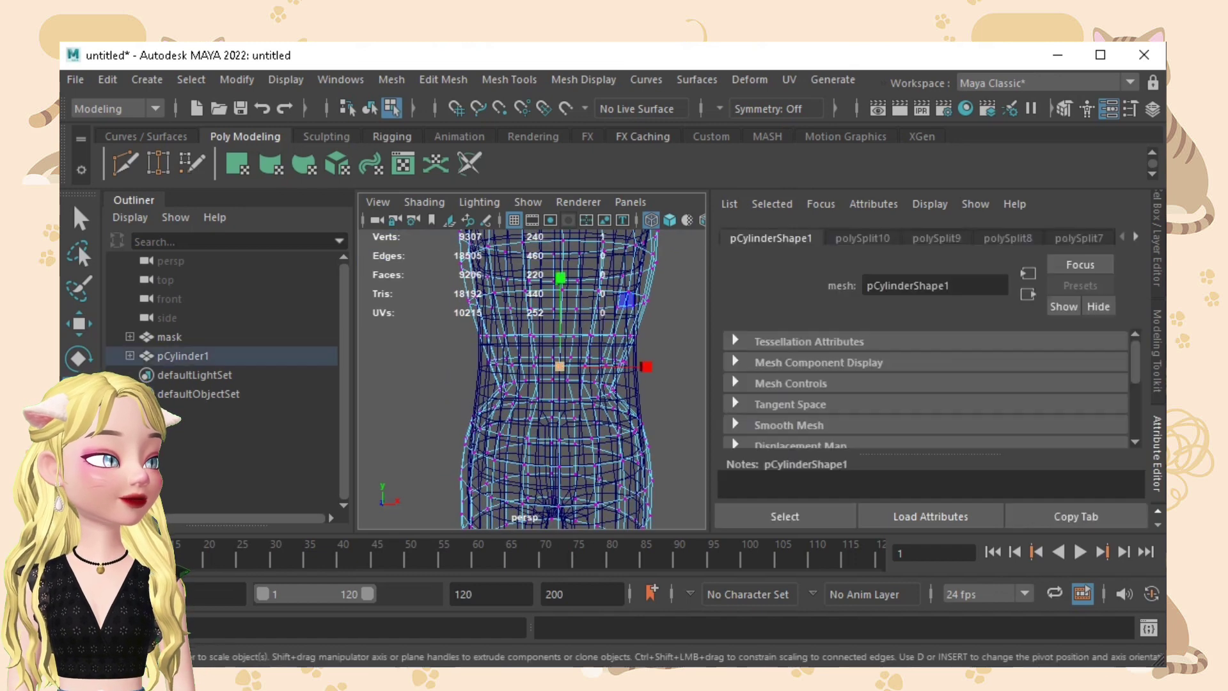
pyautogui.keyDown('shift'); pyautogui.doubleClick(534, 367); pyautogui.keyUp('shift')
pyautogui.moveTo(644, 361)
pyautogui.mouseDown()
pyautogui.moveTo(631, 360)
pyautogui.moveTo(632, 384)
pyautogui.moveTo(641, 375)
pyautogui.mouseUp()
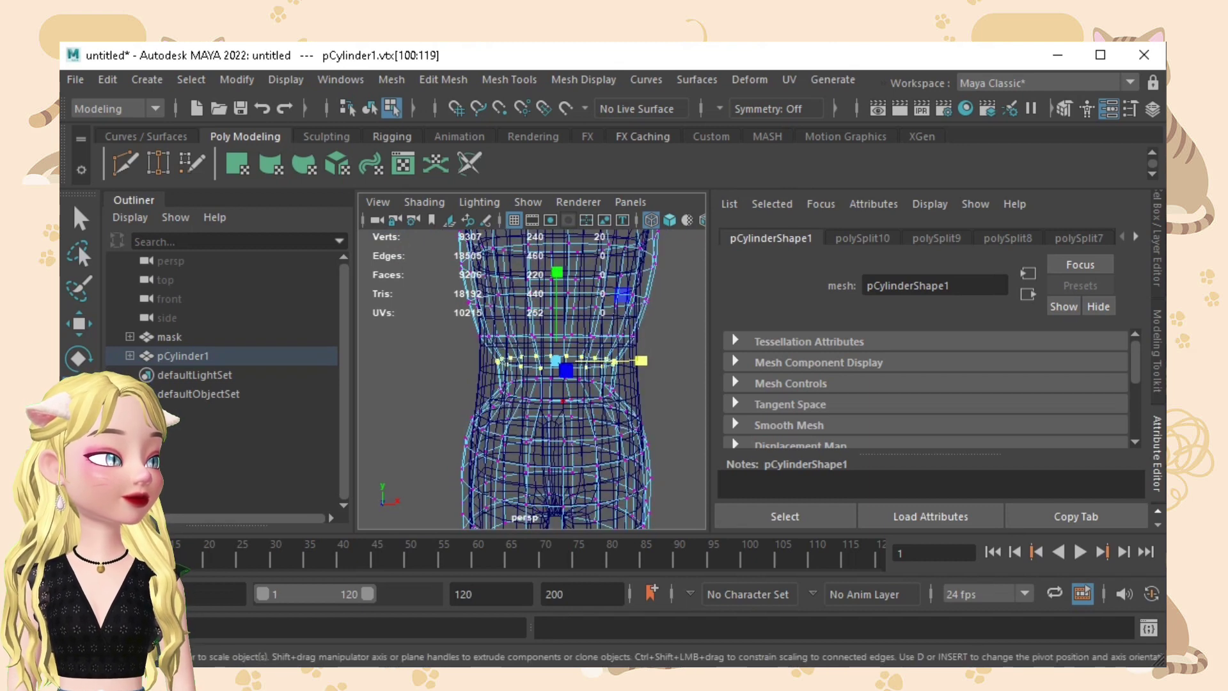
# Scale the sixth vertex ring from the top slightly outward along X to even out the waist band.
pyautogui.click(562, 401)
pyautogui.press('q')
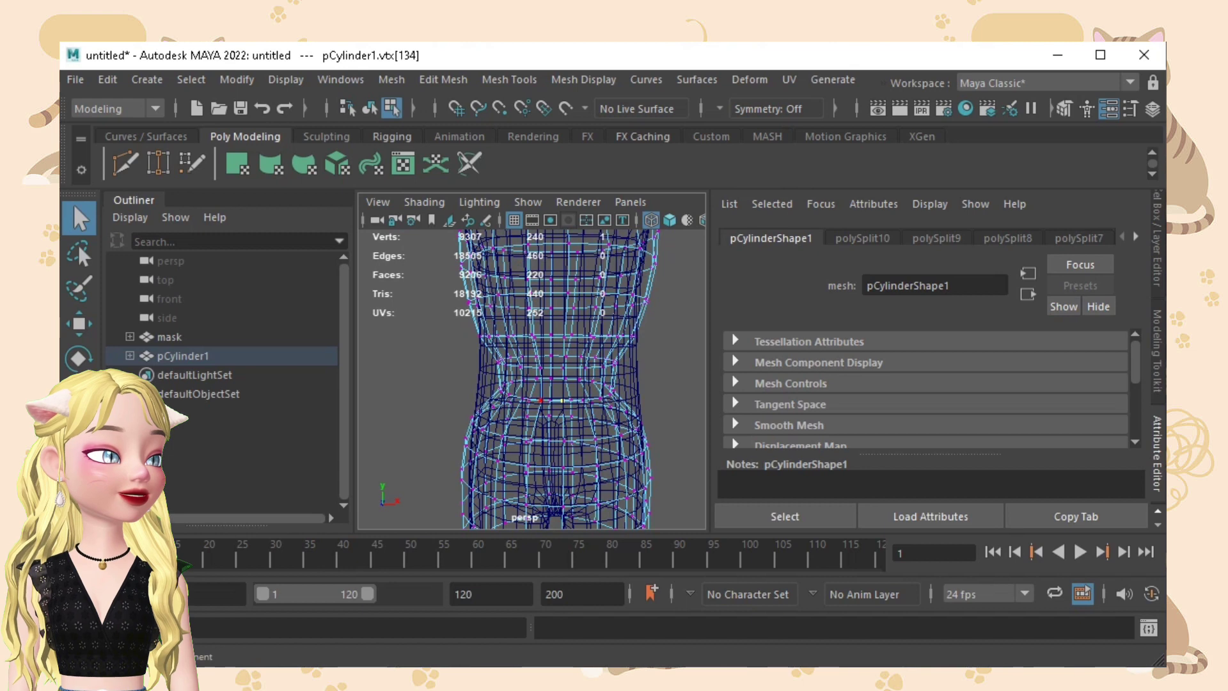
pyautogui.press('r')
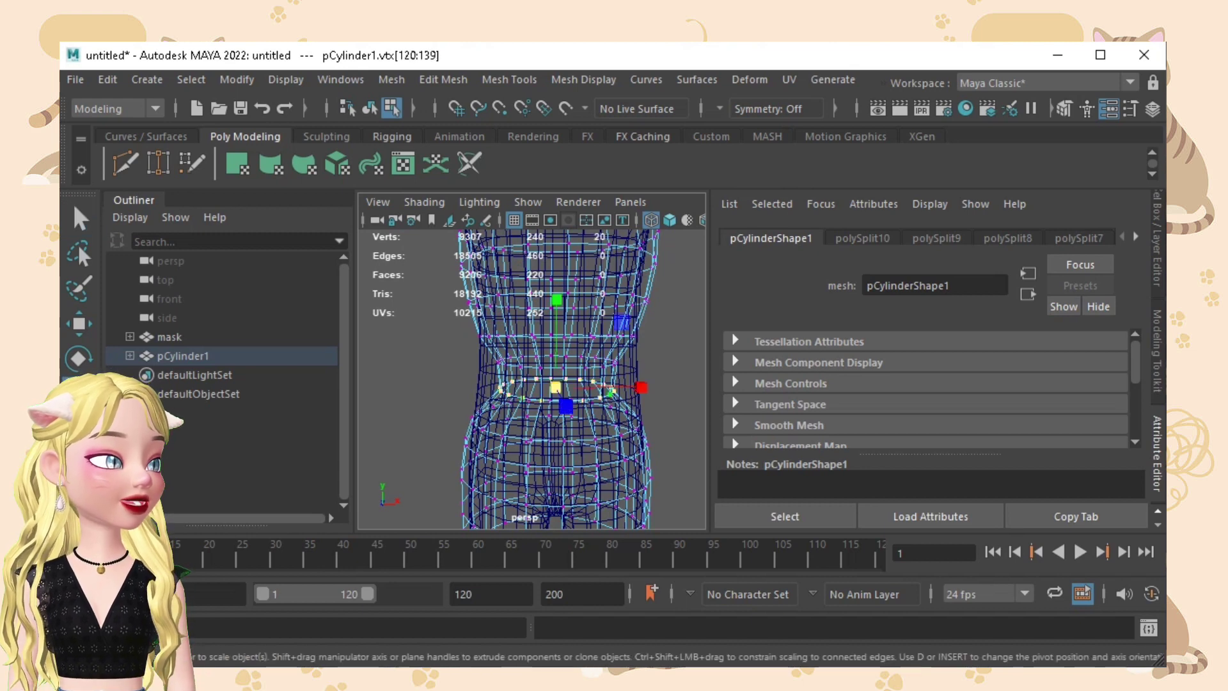
pyautogui.moveTo(642, 387); pyautogui.dragTo(653, 387)
pyautogui.scroll(-4, 649, 388)
pyautogui.click(662, 393)
pyautogui.scroll(7, 662, 393)
pyautogui.scroll(-3, 531, 379)
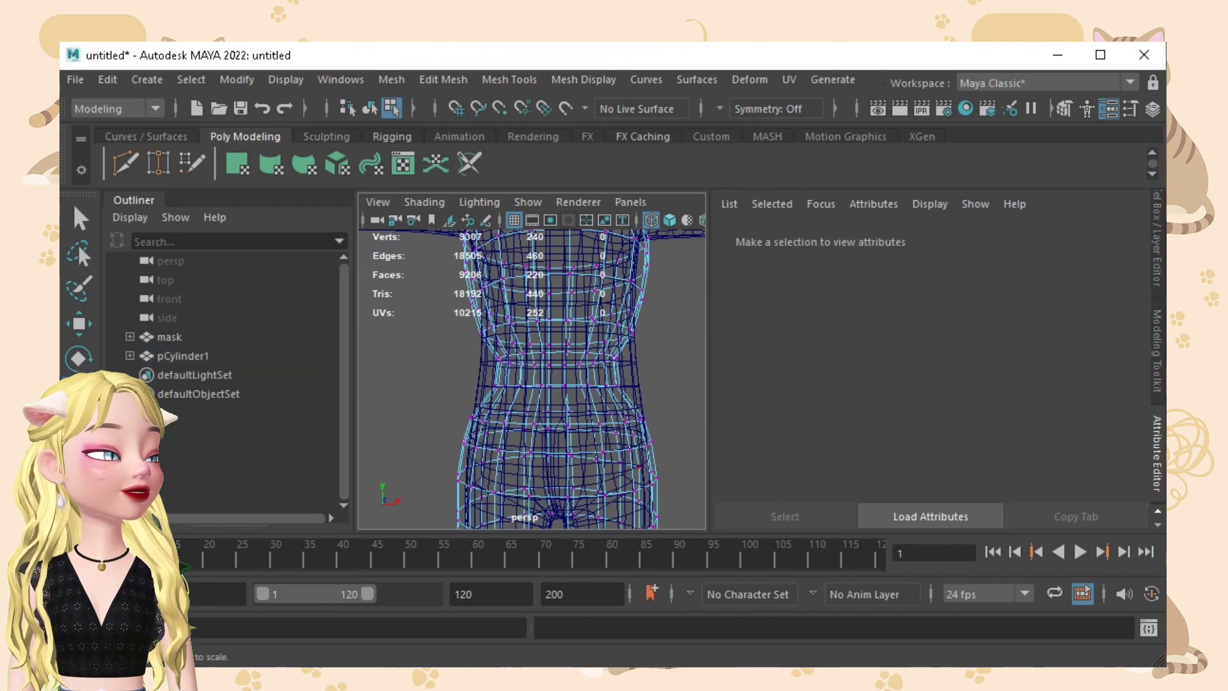
# Select all faces of the garment cylinder and assign them a new Lambert material named dress.
pyautogui.press('F11')
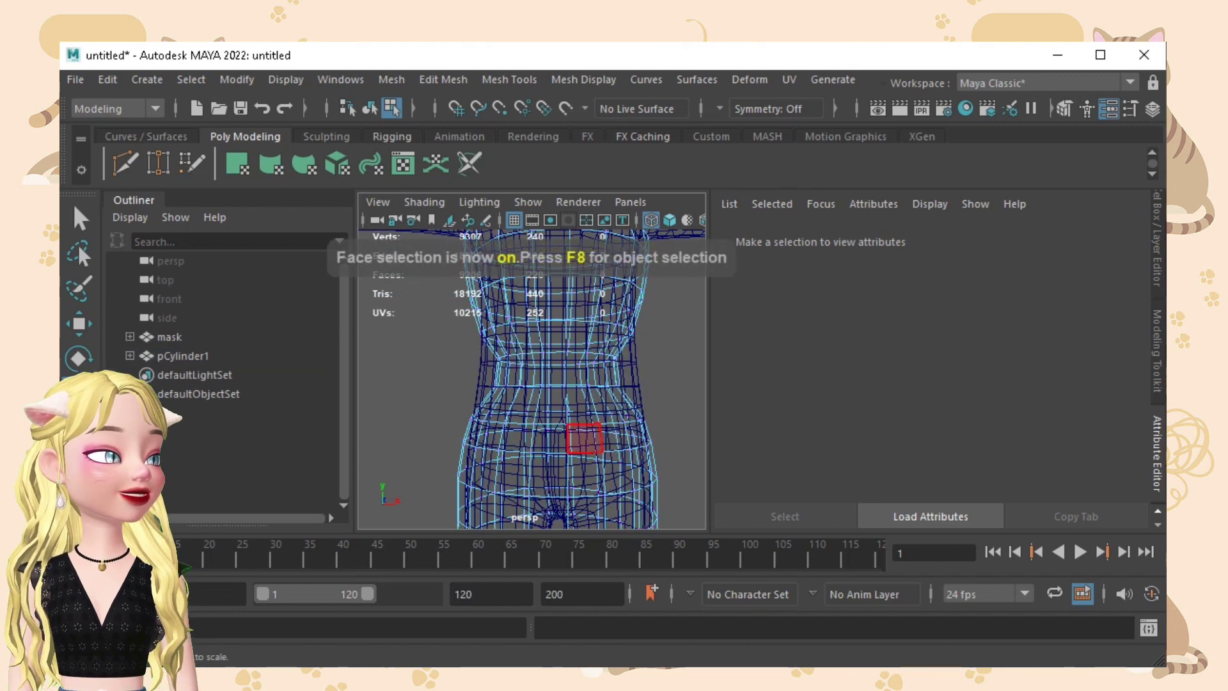
pyautogui.doubleClick(585, 439)
pyautogui.scroll(-4, 584, 430)
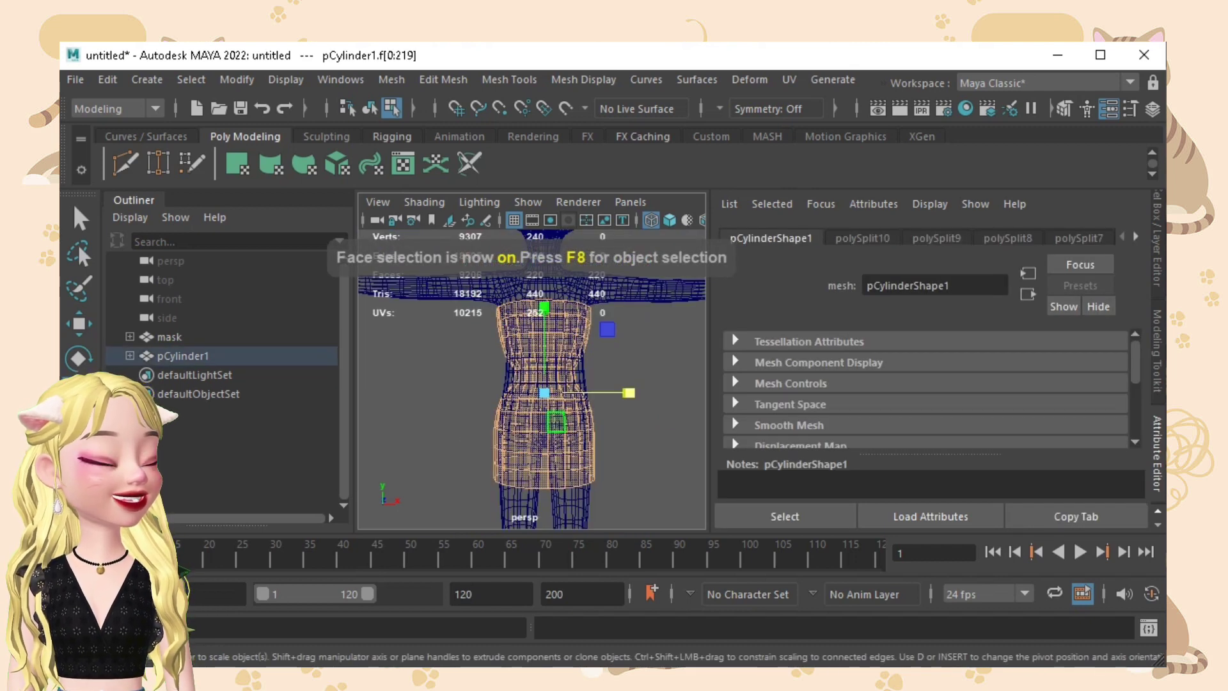
pyautogui.rightClick(564, 423)
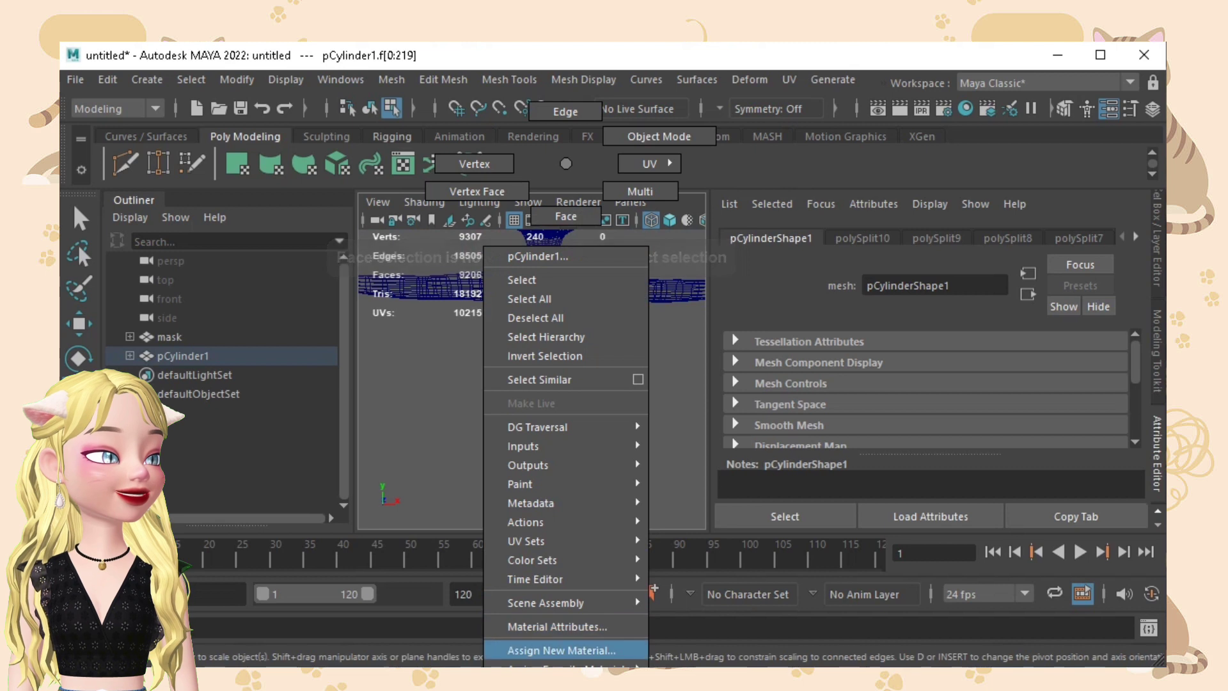
pyautogui.moveTo(560, 650); pyautogui.dragTo(561, 650, button='right')
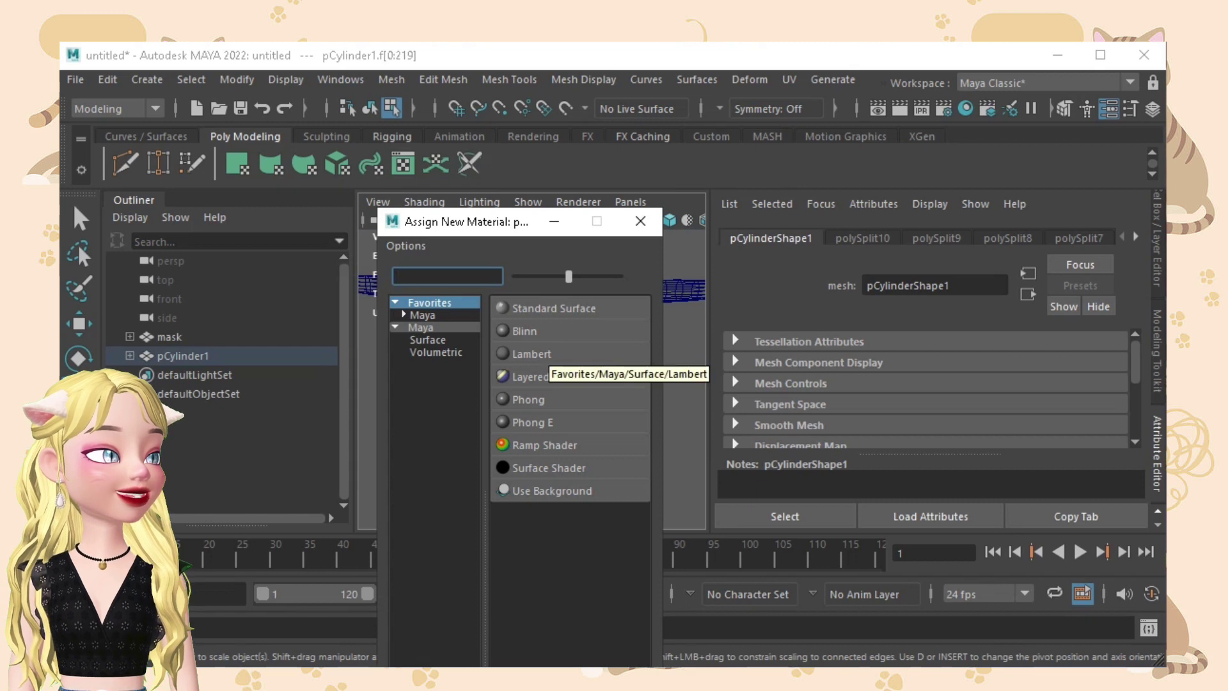
pyautogui.click(534, 354)
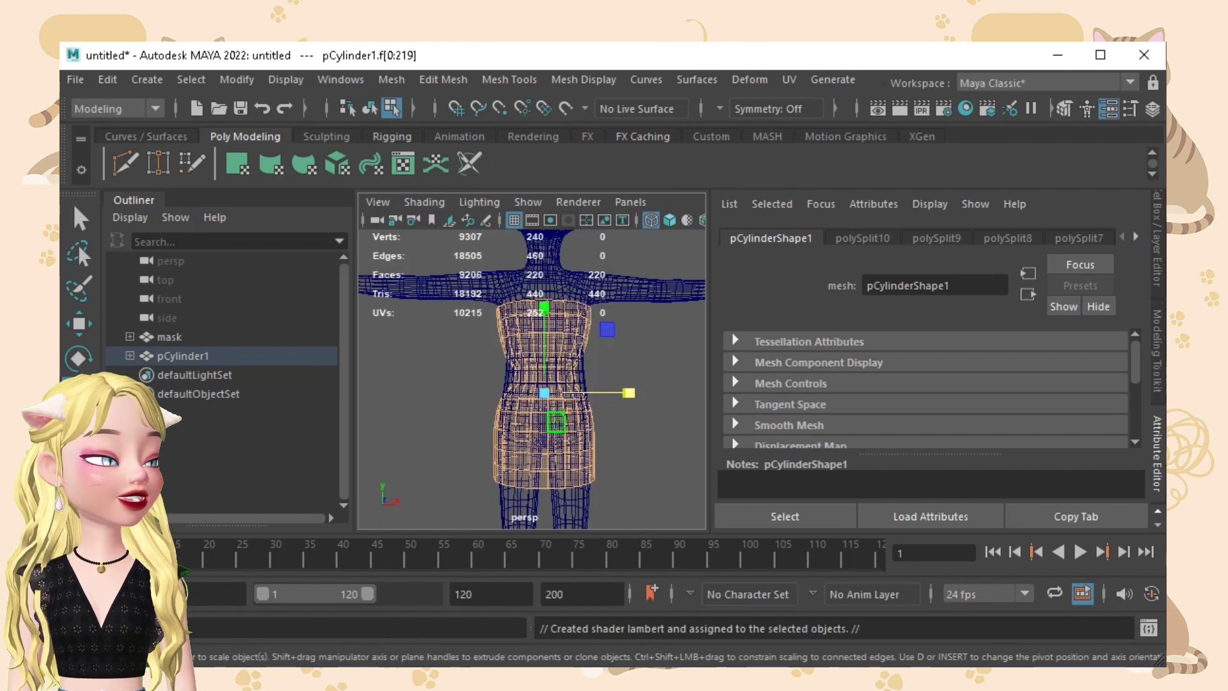
pyautogui.doubleClick(890, 285)
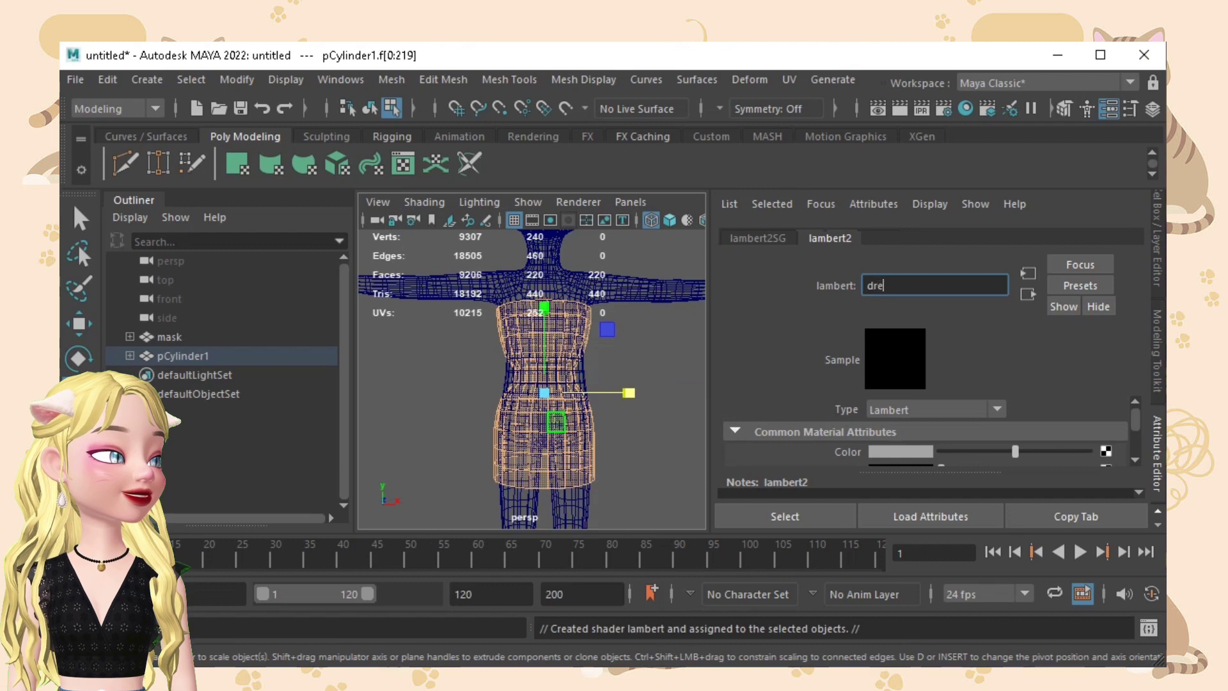
pyautogui.press('Return')
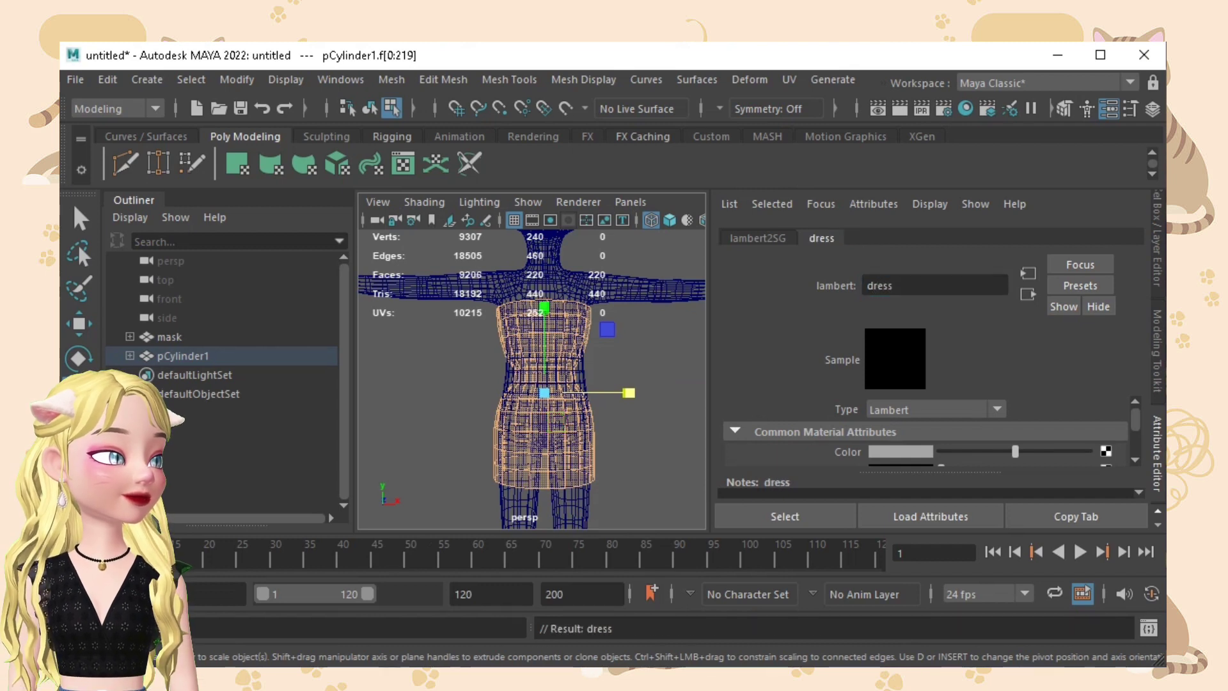
pyautogui.click(646, 442)
# Select the full loop of faces around the waist and assign it a new Lambert material named belt.
pyautogui.scroll(8, 532, 379)
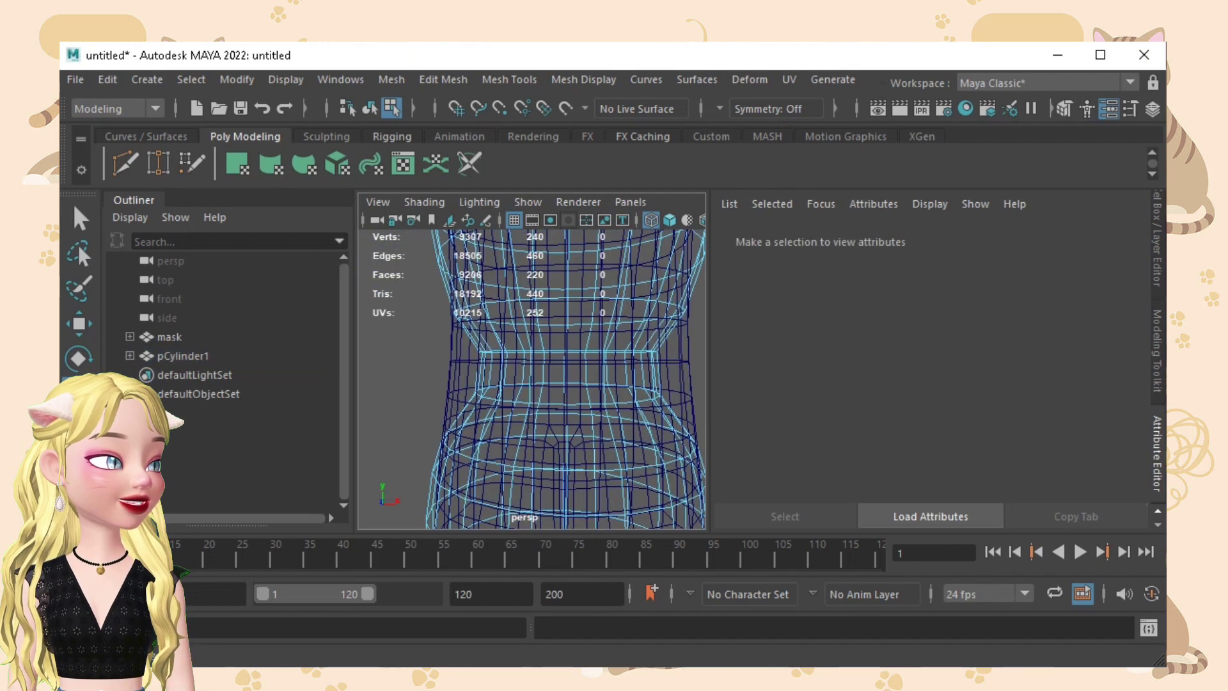
pyautogui.click(550, 379)
pyautogui.keyDown('shift'); pyautogui.doubleClick(516, 377); pyautogui.keyUp('shift')
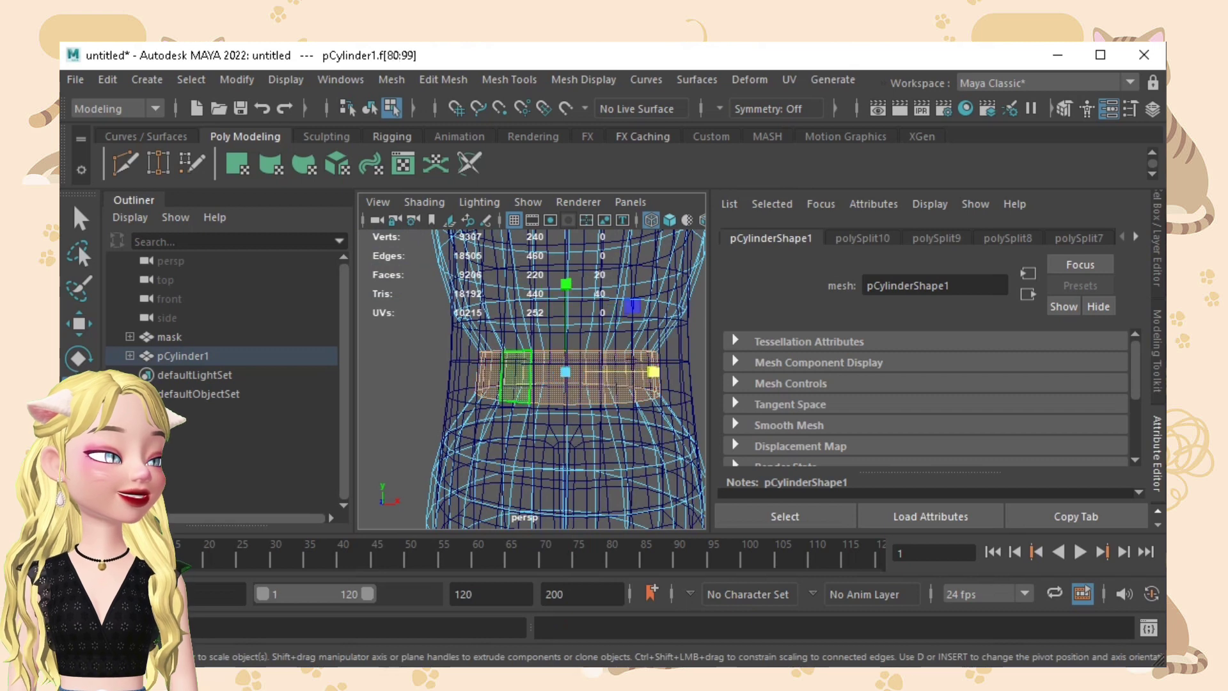
pyautogui.rightClick(516, 377)
pyautogui.click(504, 649)
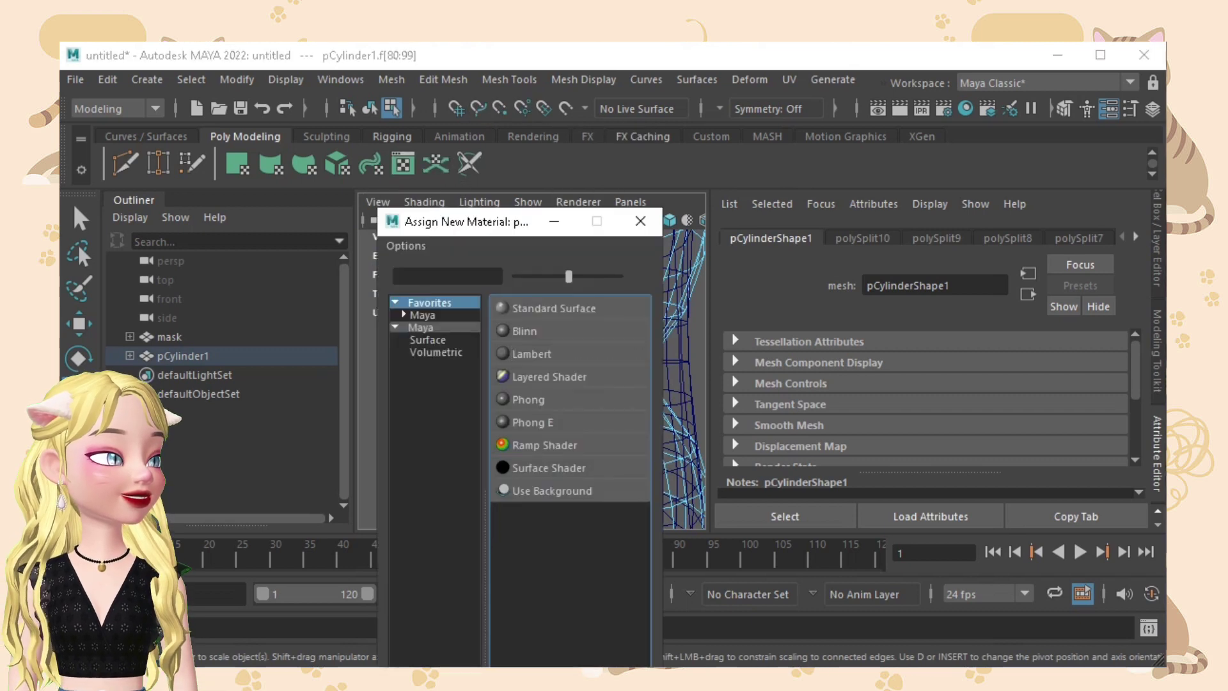
pyautogui.click(531, 354)
pyautogui.click(920, 285)
pyautogui.write('belt')
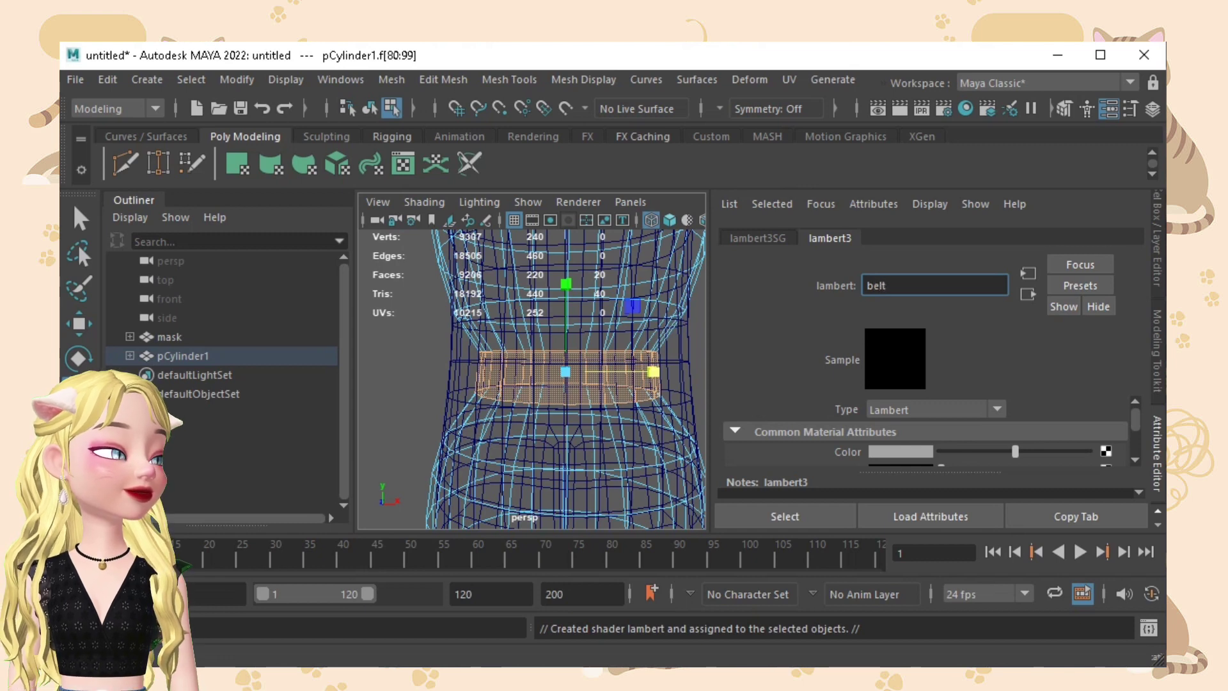
pyautogui.press('Return')
# Clear the face selection and show the garment and avatar in shaded display.
pyautogui.scroll(-6, 541, 269)
pyautogui.click(617, 425)
pyautogui.moveTo(576, 434)
pyautogui.keyDown('alt'); pyautogui.mouseDown()
pyautogui.moveTo(457, 436)
pyautogui.moveTo(557, 446)
pyautogui.moveTo(492, 416)
pyautogui.mouseUp(); pyautogui.keyUp('alt')
pyautogui.press('5')
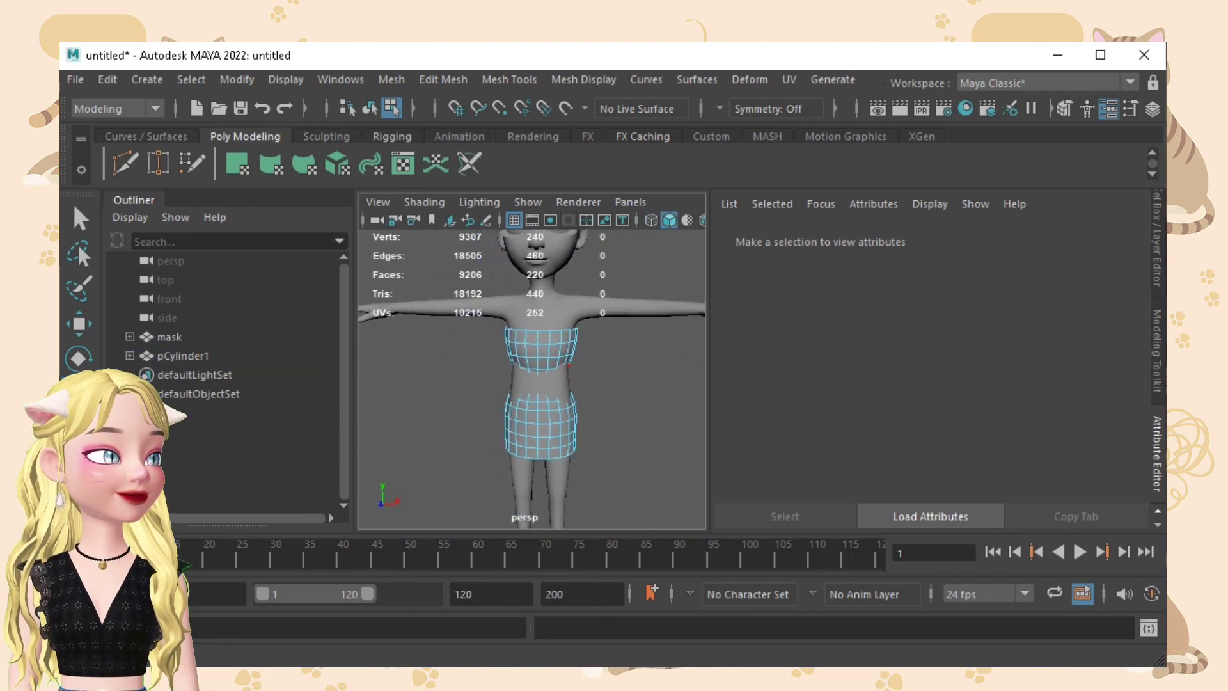
pyautogui.click(170, 337)
pyautogui.press('Delete')
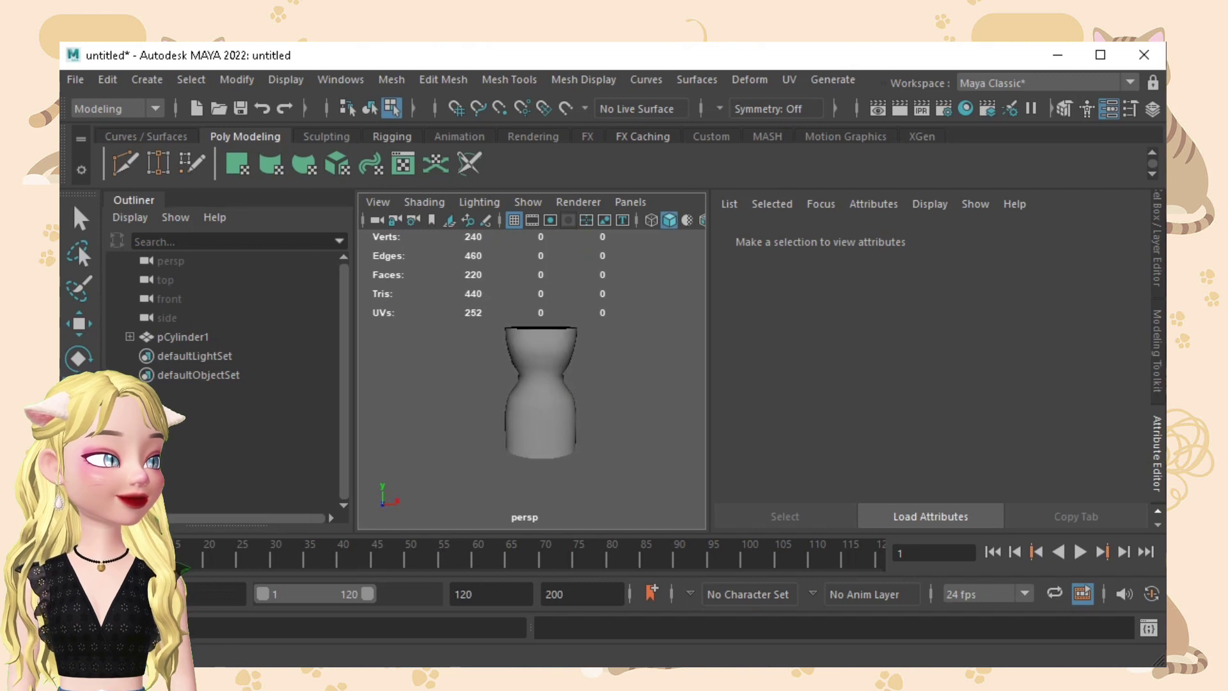
pyautogui.hotkey('ctrl', 'z')
# Expand the materials listed under pCylinder1 and brighten the dress material's color to white.
pyautogui.click(183, 356)
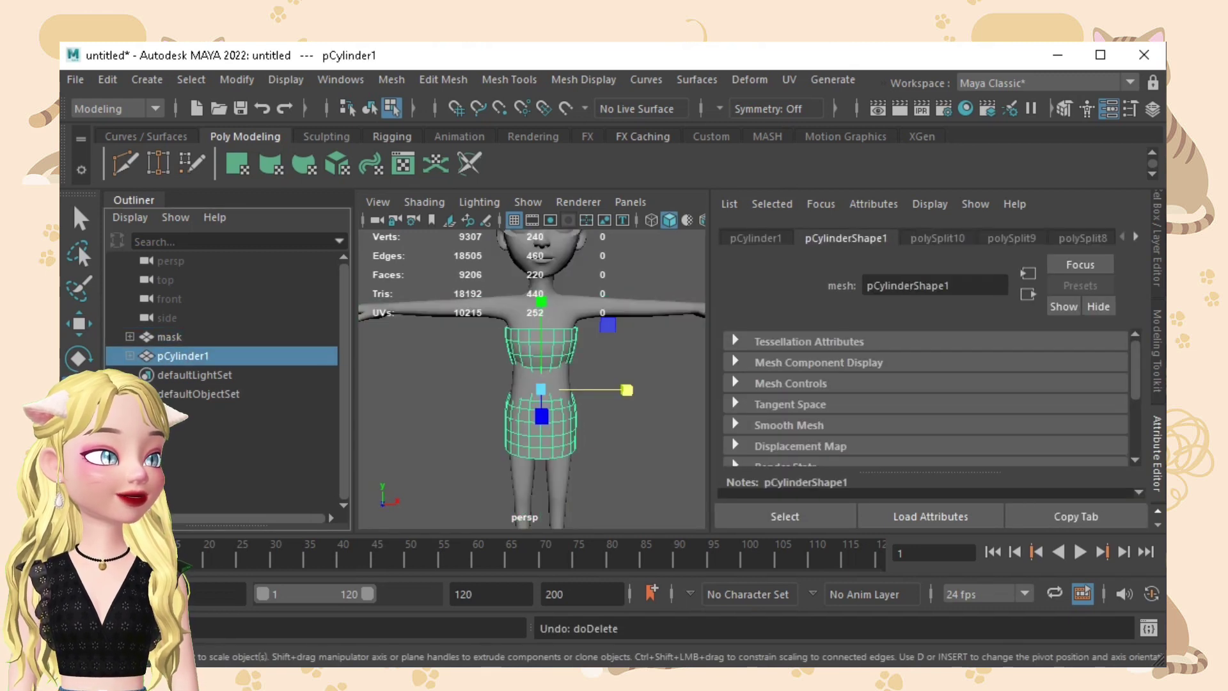
pyautogui.click(191, 375)
pyautogui.click(141, 375)
pyautogui.click(192, 394)
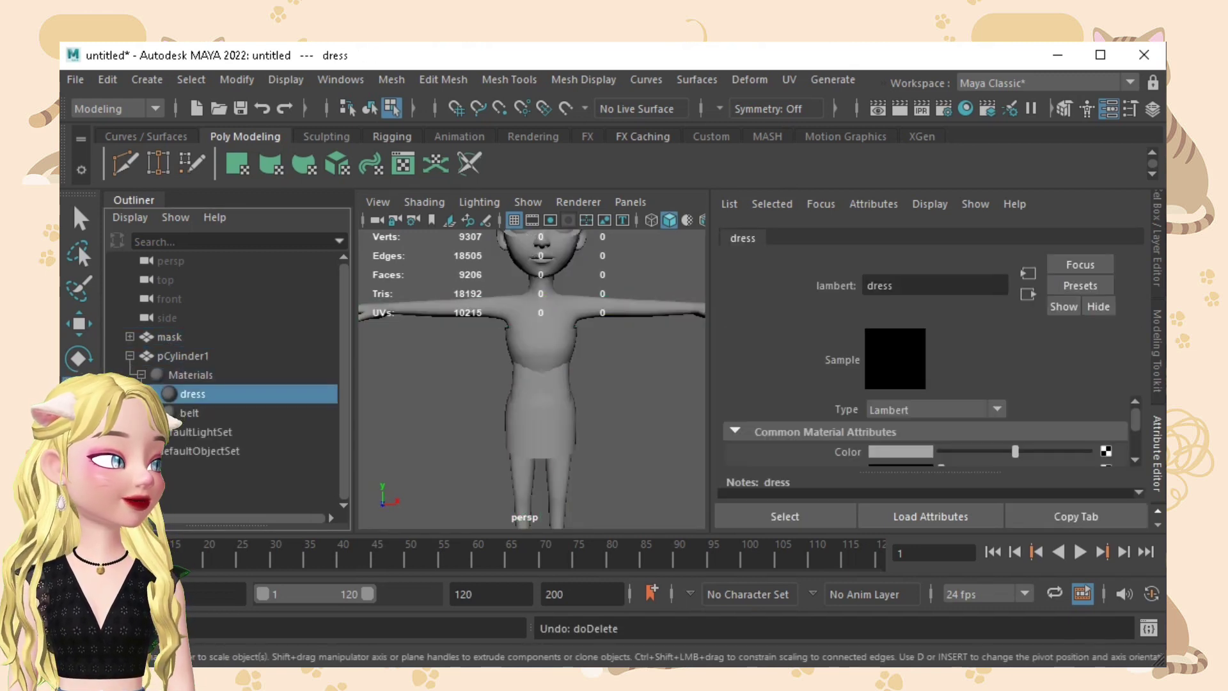
pyautogui.moveTo(1015, 452); pyautogui.dragTo(1090, 452)
# Darken the belt material's color to black.
pyautogui.click(190, 414)
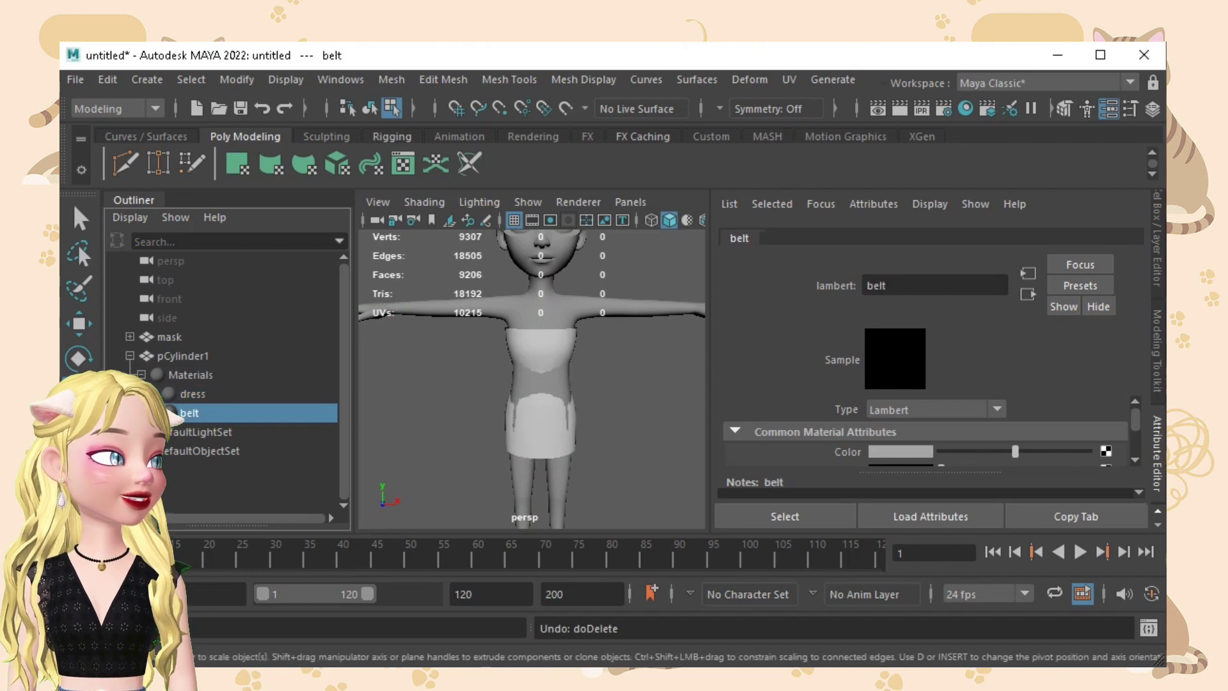
pyautogui.moveTo(1015, 452); pyautogui.dragTo(940, 451)
# Delete the mask body to inspect the dress on its own, and undo the deletion.
pyautogui.click(170, 337)
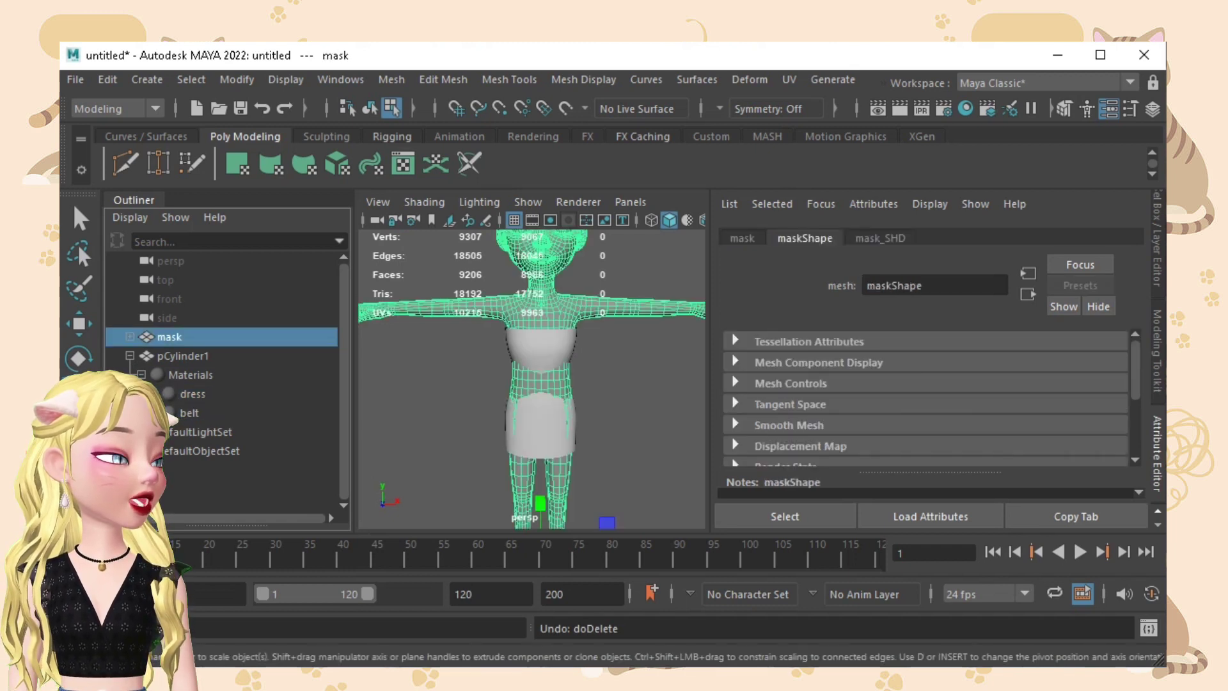
pyautogui.press('Delete')
pyautogui.keyDown('alt'); pyautogui.moveTo(511, 403); pyautogui.dragTo(479, 400); pyautogui.keyUp('alt')
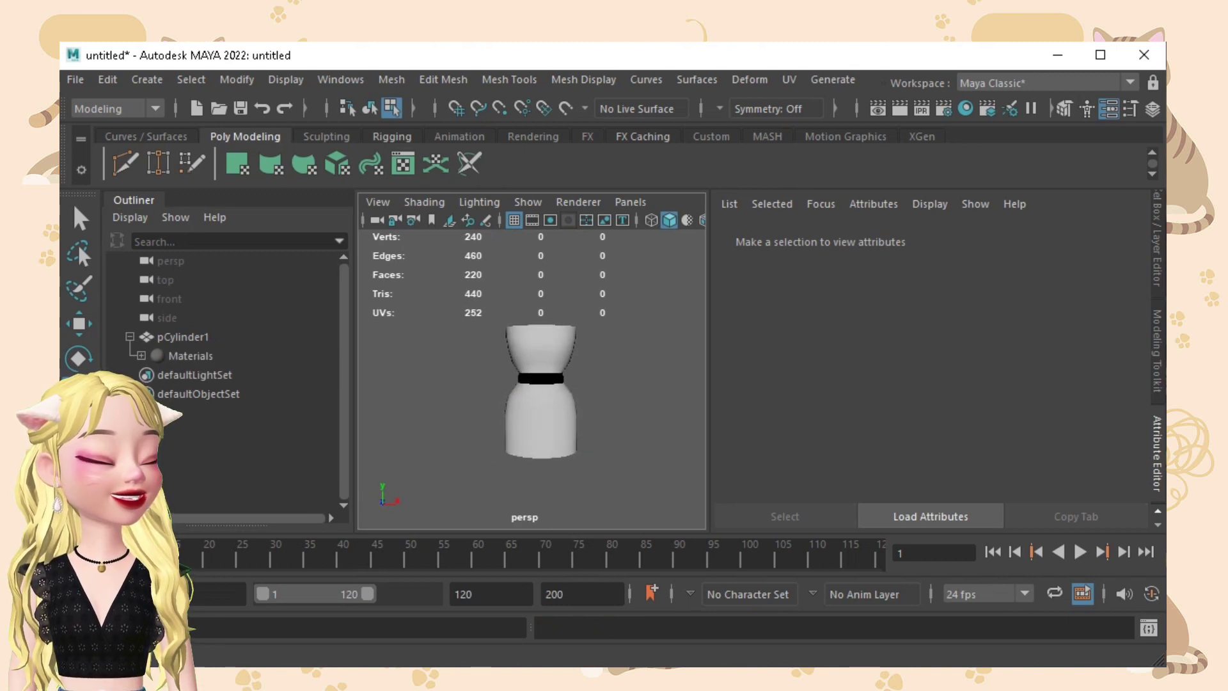
pyautogui.hotkey('ctrl', 'z')
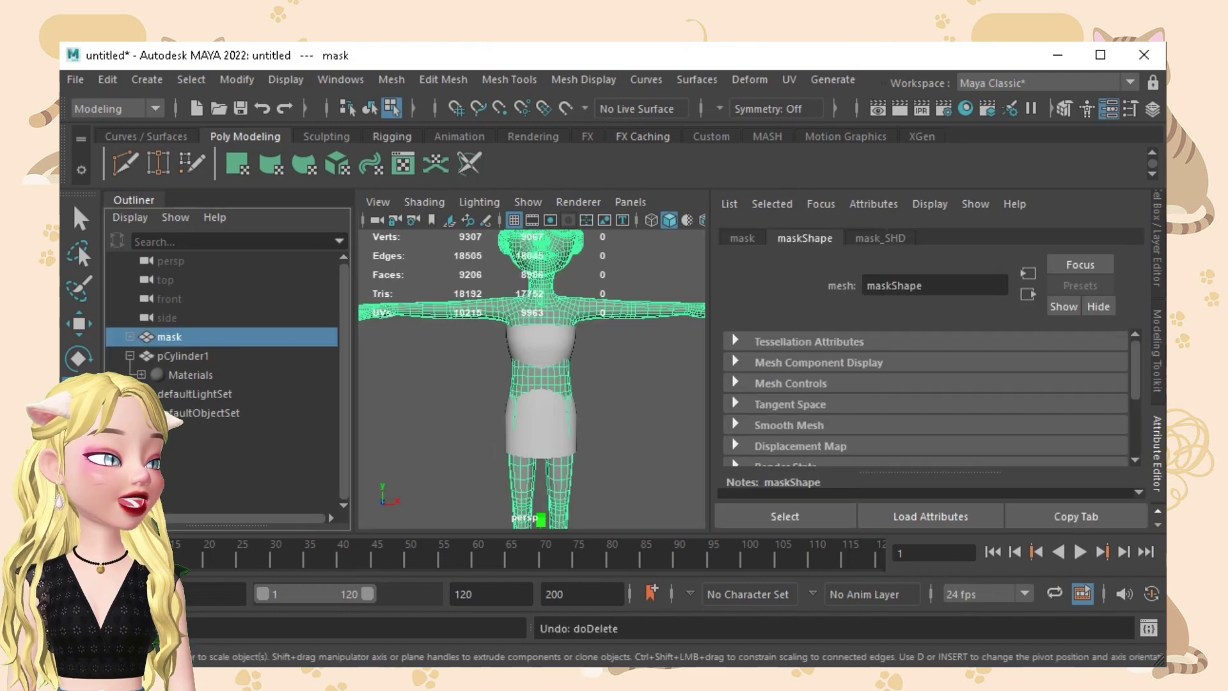
# Cut diagonal edges across the bottom-row faces on both sides of the skirt's front hem with the Multi-Cut tool.
pyautogui.click(546, 440)
pyautogui.keyDown('alt'); pyautogui.moveTo(546, 440); pyautogui.dragTo(530, 363, button='middle'); pyautogui.keyUp('alt')
pyautogui.scroll(5, 554, 379)
pyautogui.scroll(1, 532, 378)
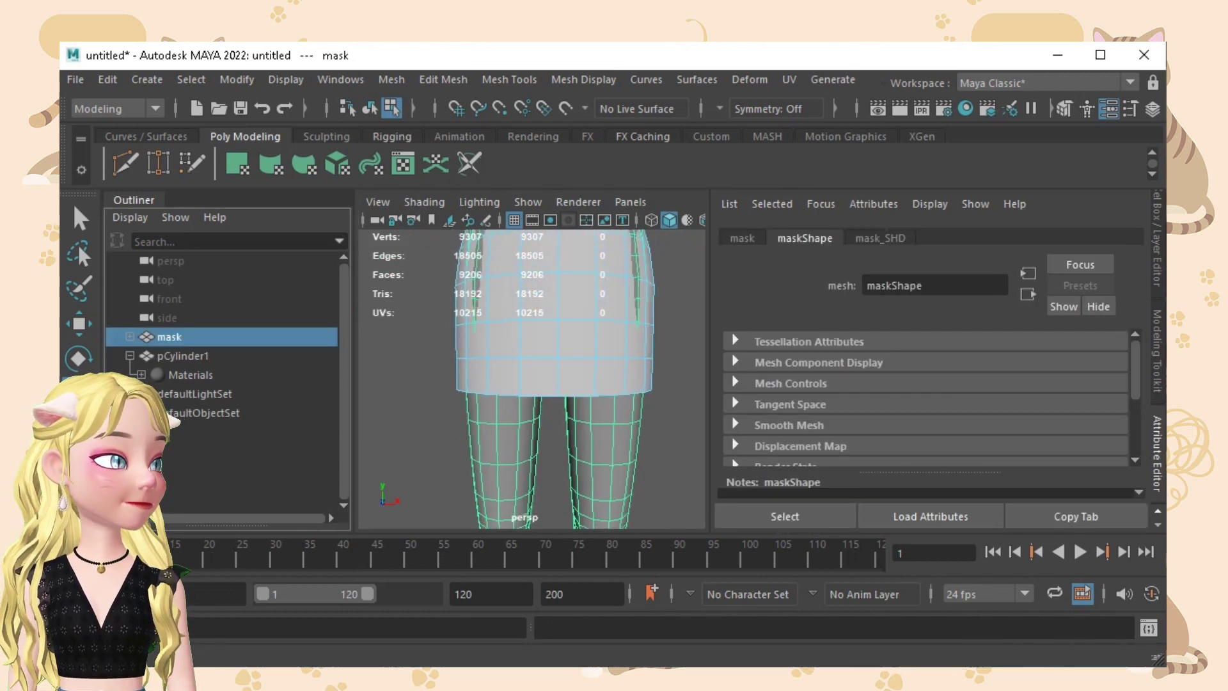
pyautogui.click(126, 163)
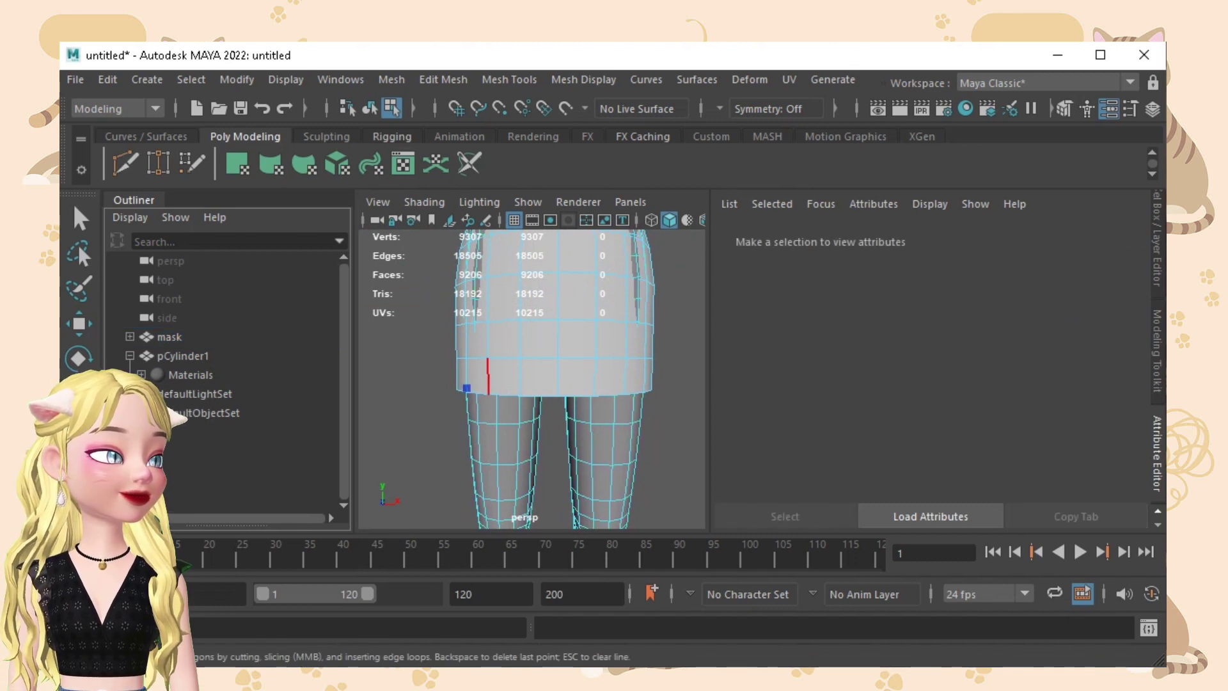
pyautogui.click(519, 395)
pyautogui.press('Return')
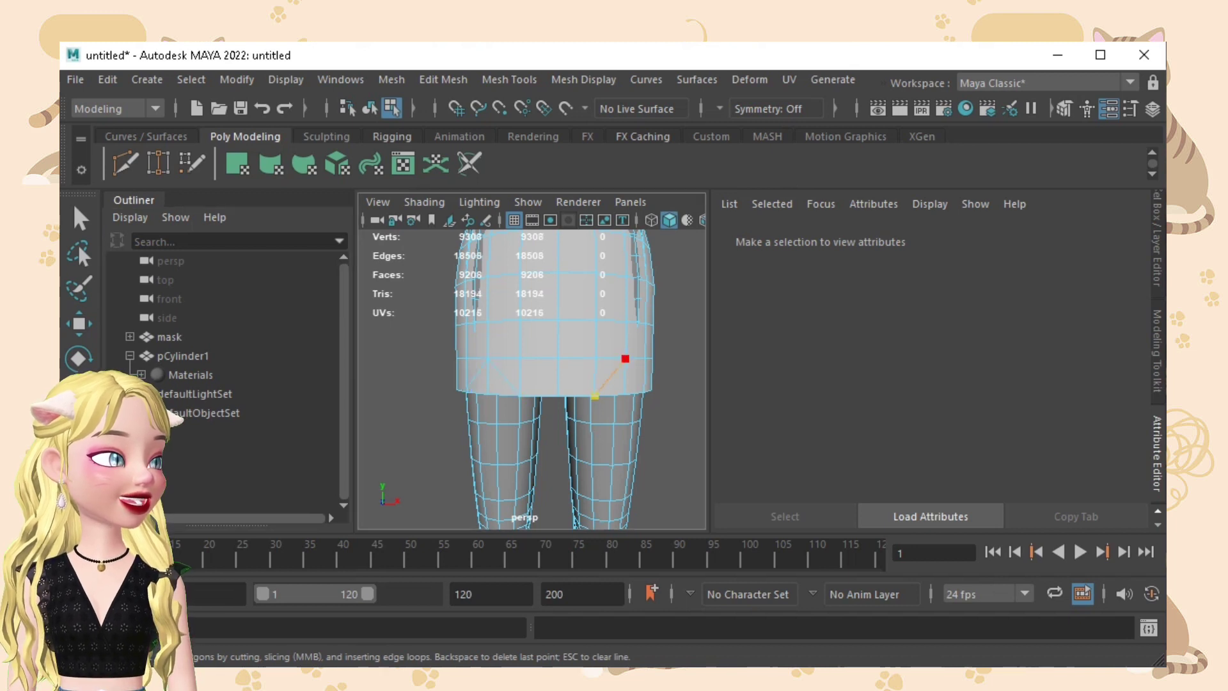
# Select the triangular faces at both front hem cuts and delete them to form two pointed notches.
pyautogui.press('F11')
pyautogui.press('q')
pyautogui.press('w')
pyautogui.click(614, 381)
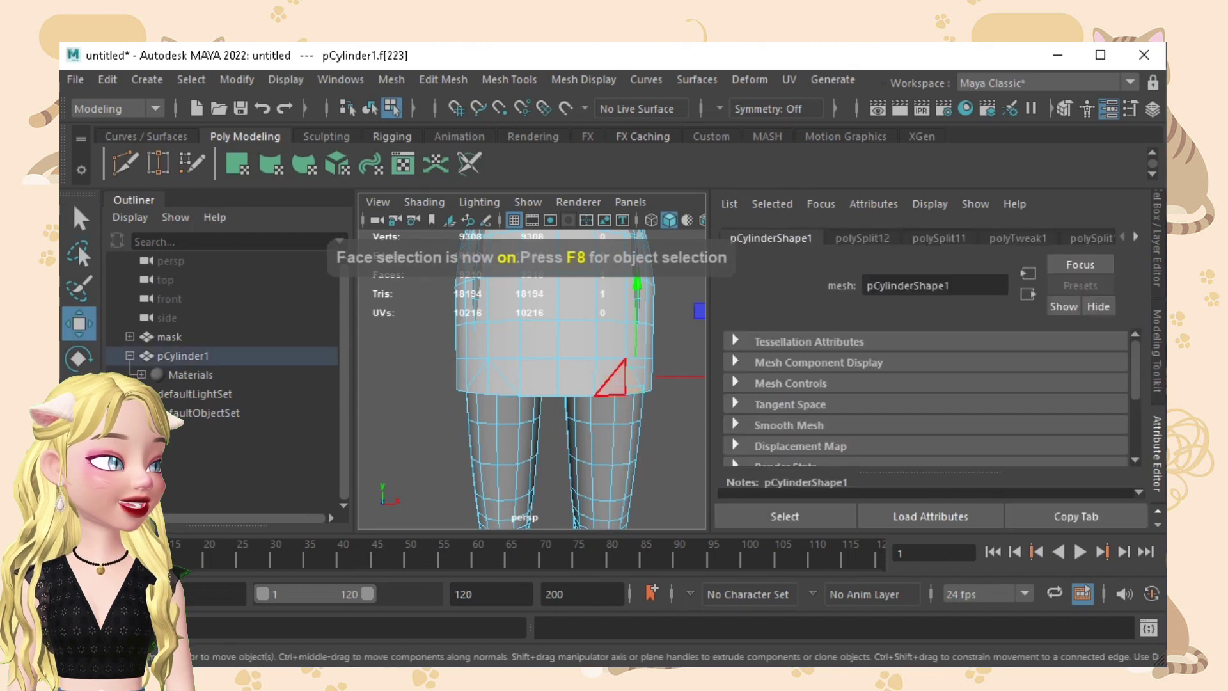
pyautogui.keyDown('shift'); pyautogui.click(609, 410); pyautogui.keyUp('shift')
pyautogui.press('q')
pyautogui.click(676, 396)
pyautogui.moveTo(667, 403); pyautogui.dragTo(754, 140, button='right')
pyautogui.click(601, 346)
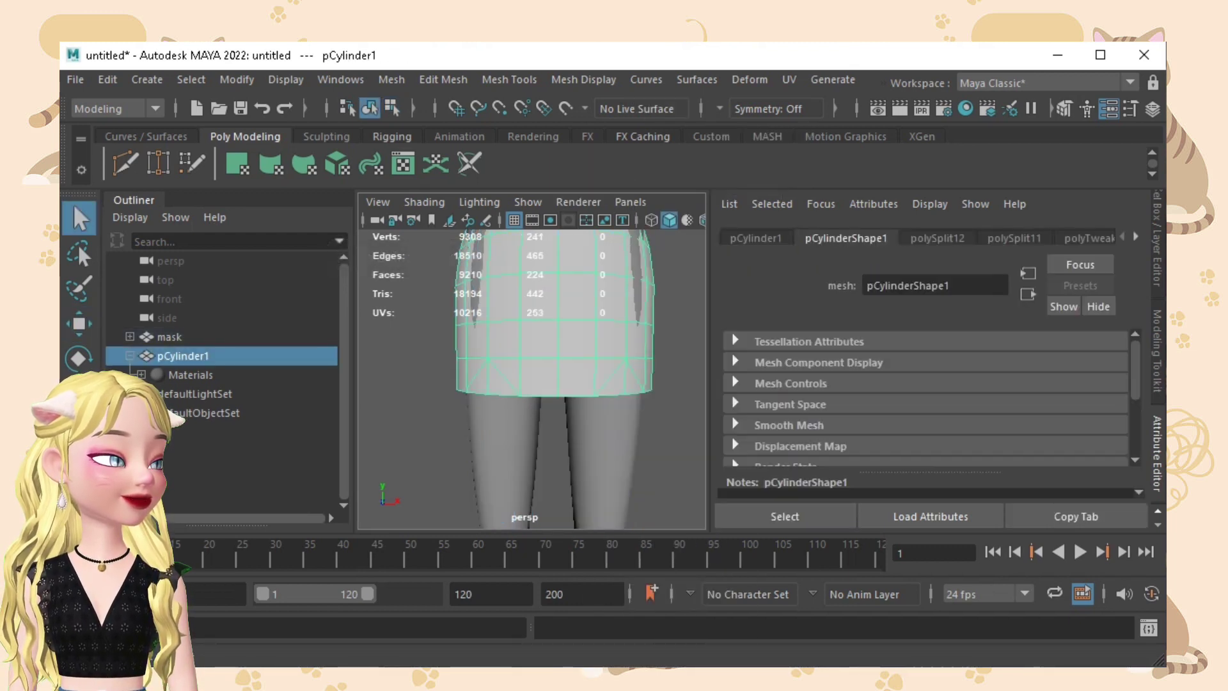
pyautogui.press('F11')
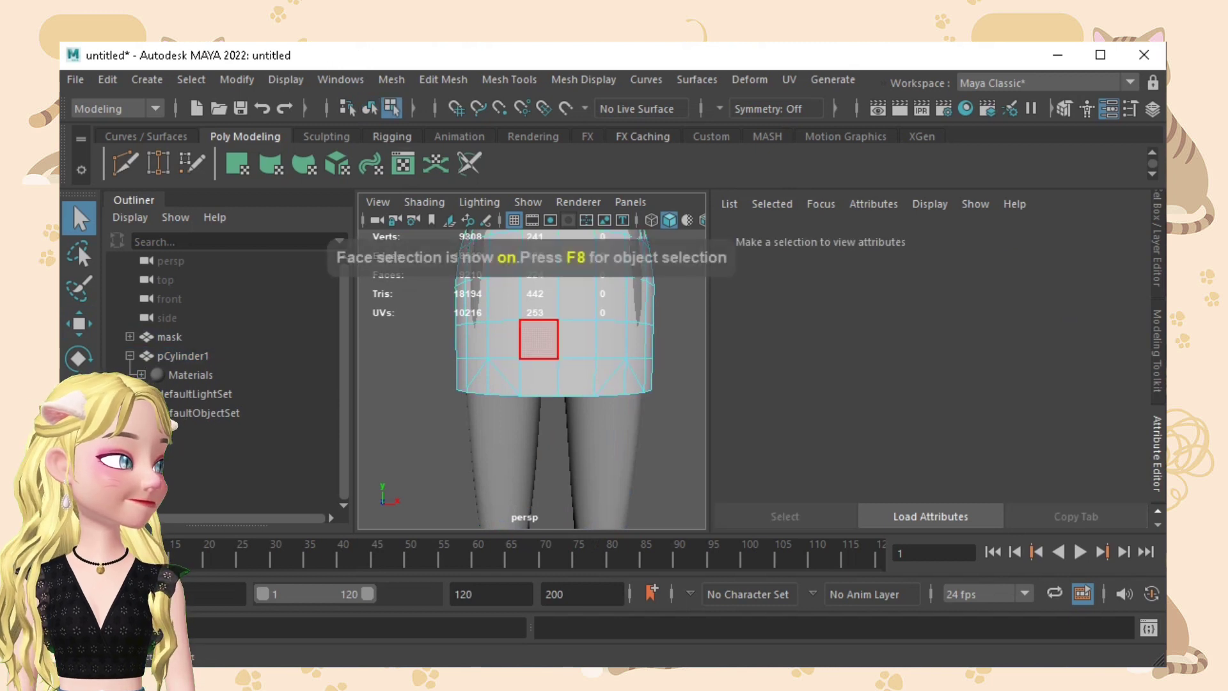
pyautogui.click(617, 377)
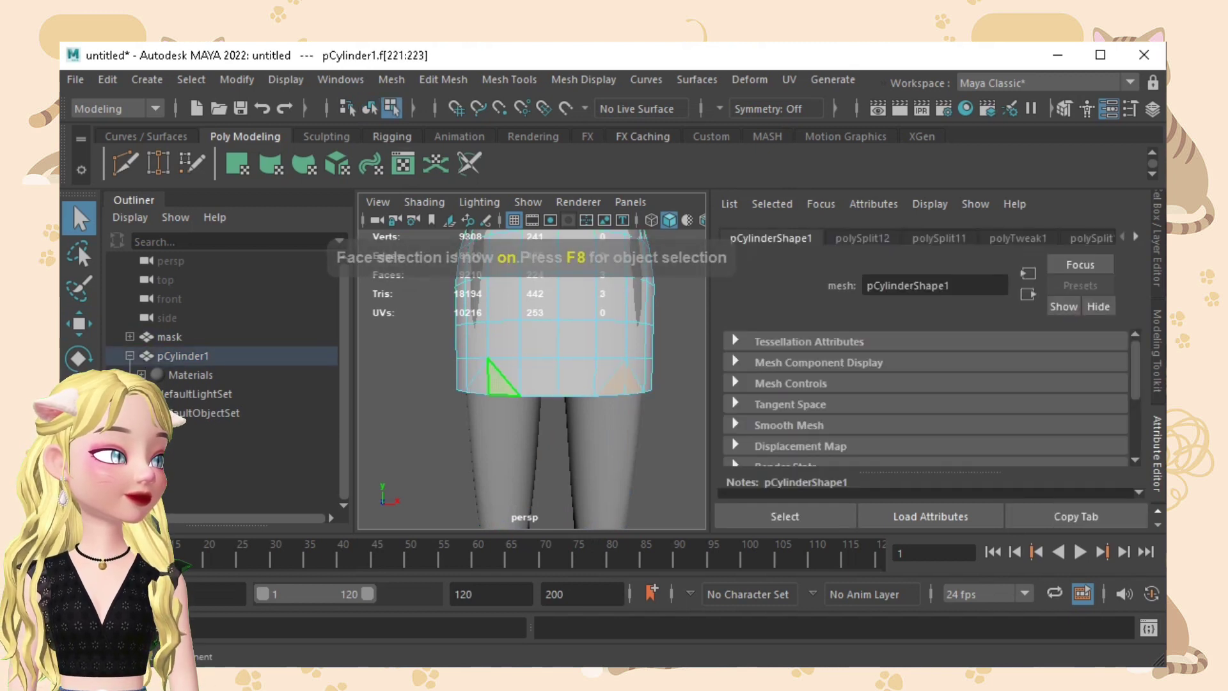
pyautogui.press('Delete')
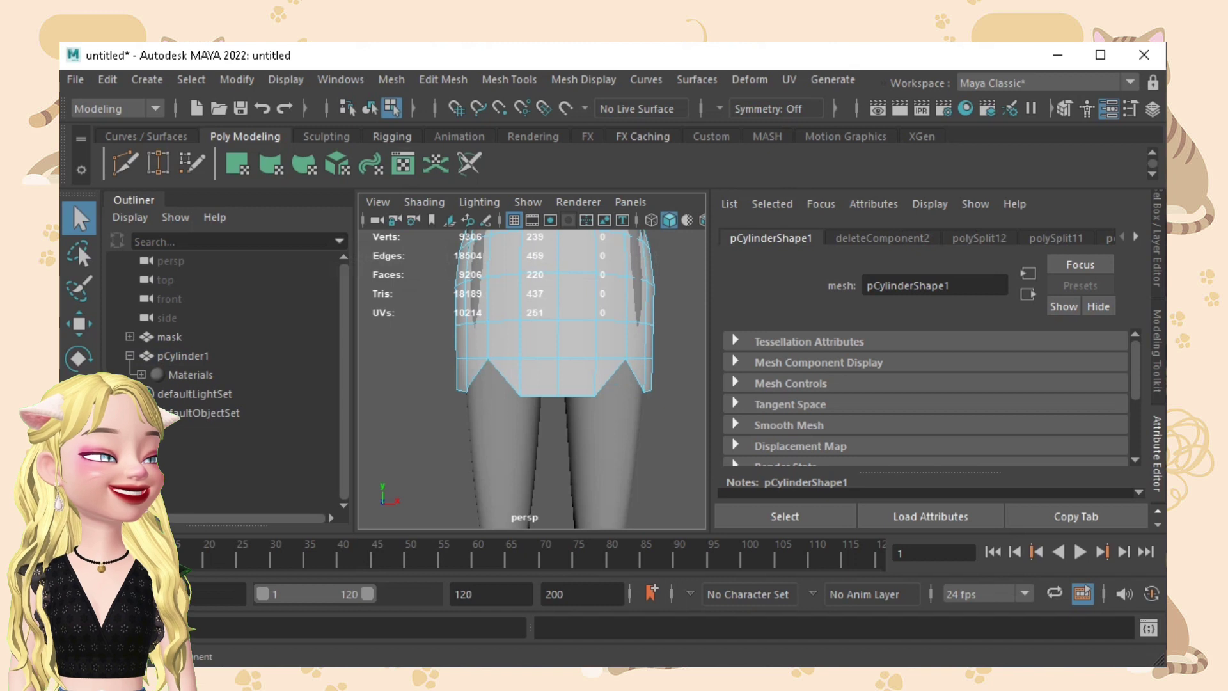
# Return to object selection and select the dress mesh pCylinder1.
pyautogui.scroll(-10, 535, 356)
pyautogui.moveTo(610, 253); pyautogui.dragTo(646, 316, button='right')
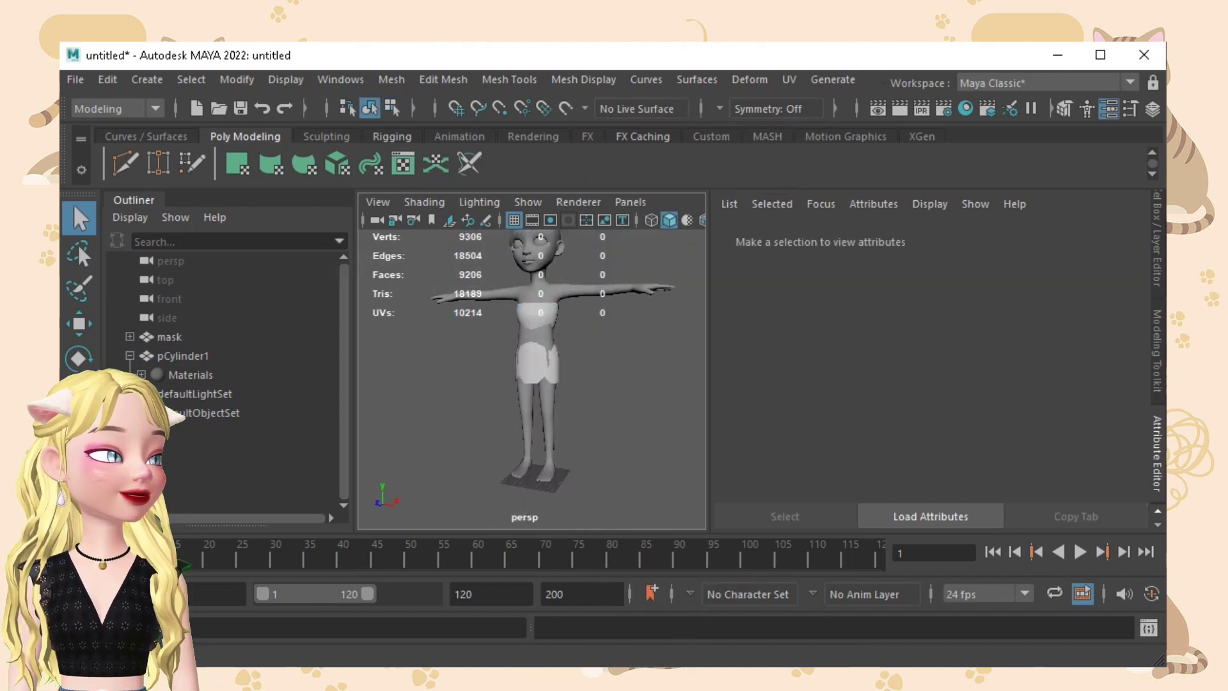
pyautogui.scroll(10, 534, 357)
pyautogui.keyDown('alt'); pyautogui.moveTo(576, 371); pyautogui.dragTo(506, 364); pyautogui.keyUp('alt')
pyautogui.click(534, 358)
pyautogui.scroll(3, 534, 359)
pyautogui.keyDown('alt'); pyautogui.moveTo(538, 333); pyautogui.dragTo(505, 451, button='middle'); pyautogui.keyUp('alt')
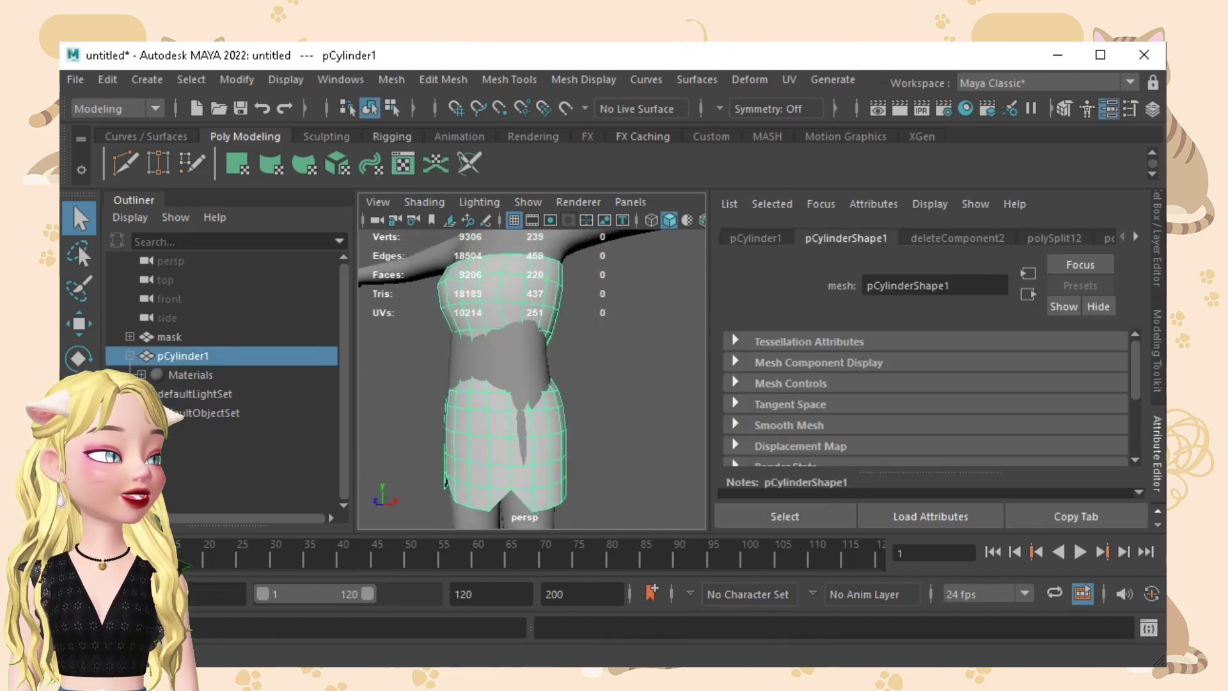
# Pull the hip face outward with soft selection where the body pokes through one side of the skirt.
pyautogui.scroll(4, 534, 358)
pyautogui.keyDown('alt'); pyautogui.moveTo(524, 377); pyautogui.dragTo(569, 374); pyautogui.keyUp('alt')
pyautogui.keyDown('alt'); pyautogui.moveTo(543, 416); pyautogui.dragTo(540, 345, button='middle'); pyautogui.keyUp('alt')
pyautogui.scroll(2, 534, 358)
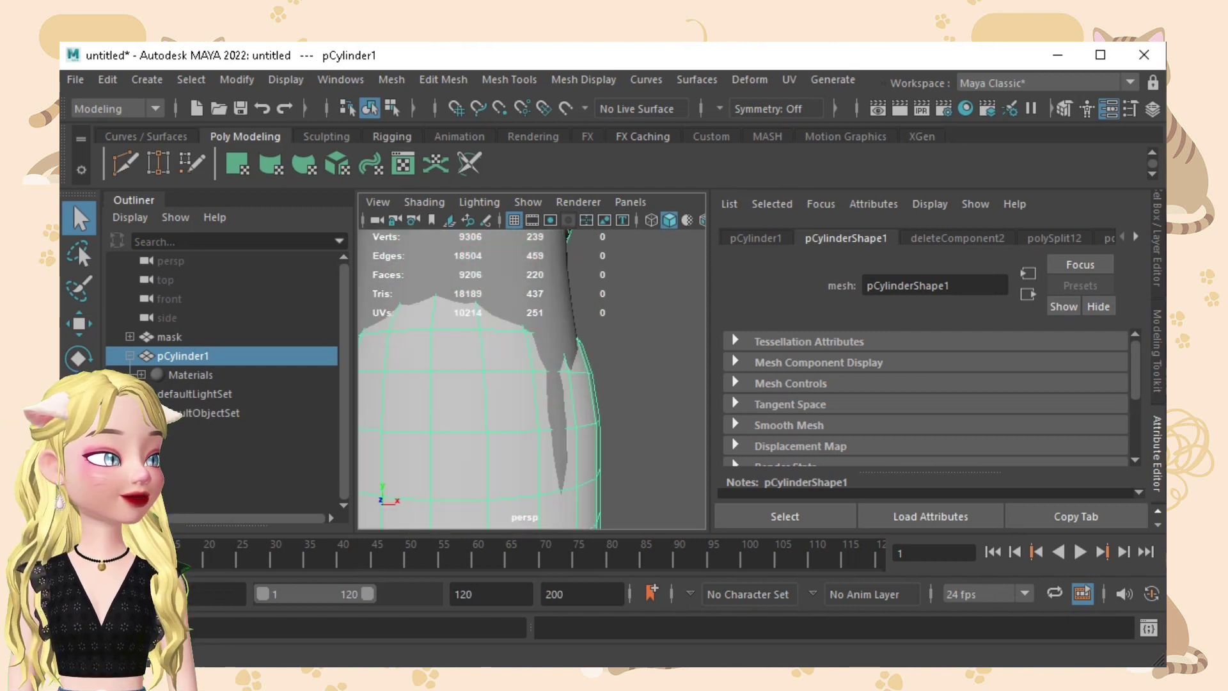
pyautogui.press('F11')
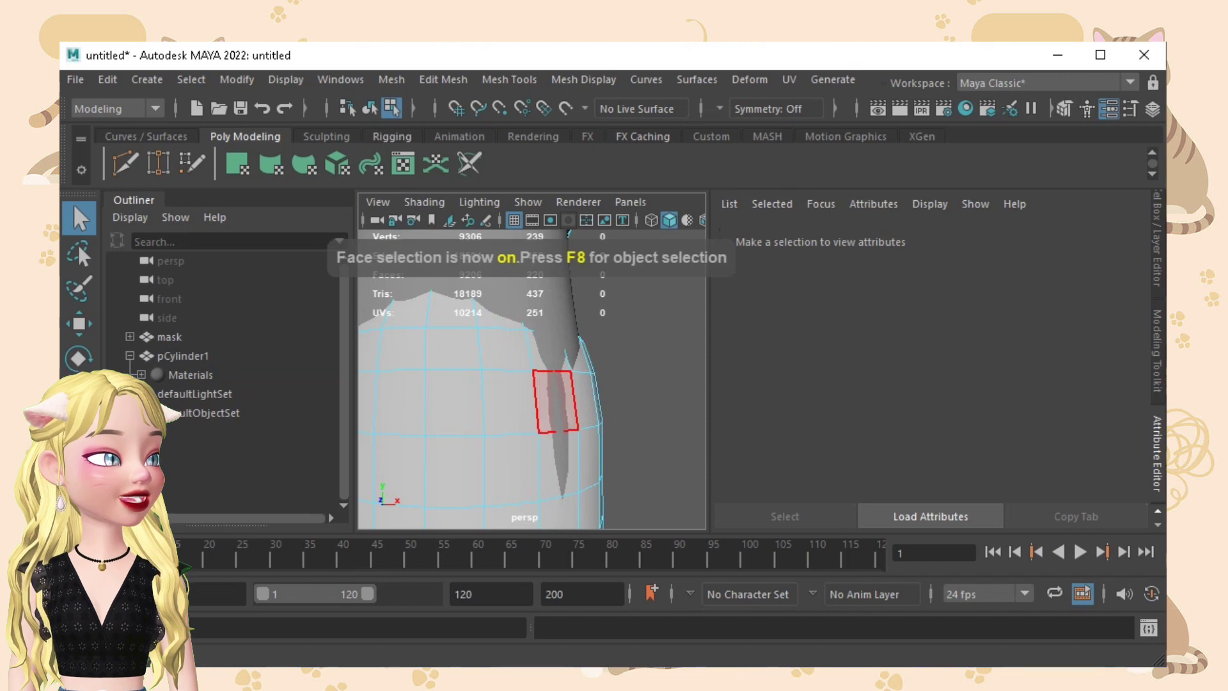
pyautogui.click(555, 401)
pyautogui.press('b')
pyautogui.press('w')
pyautogui.moveTo(653, 402); pyautogui.dragTo(448, 425)
pyautogui.keyDown('shift'); pyautogui.click(415, 442); pyautogui.keyUp('shift')
pyautogui.moveTo(364, 420); pyautogui.dragTo(576, 435)
pyautogui.click(639, 416)
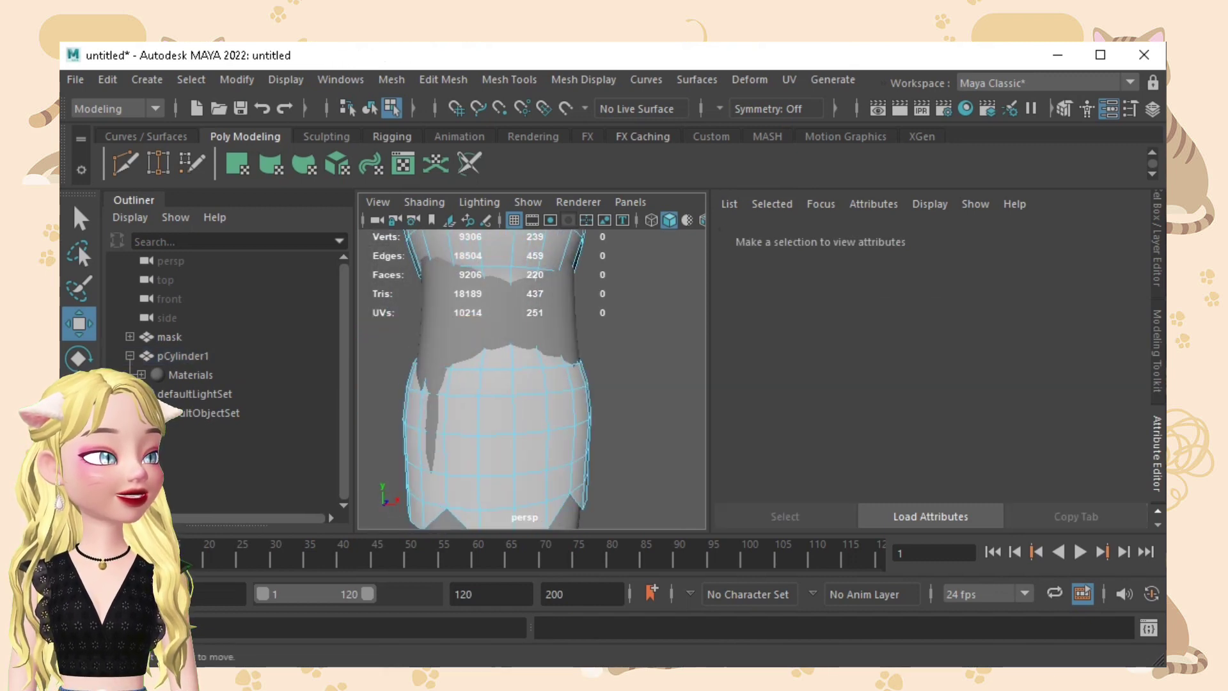
# Move the face on the opposite hip outward to cover the body poking through the skirt.
pyautogui.click(429, 411)
pyautogui.keyDown('alt'); pyautogui.moveTo(462, 451); pyautogui.dragTo(440, 448); pyautogui.keyUp('alt')
pyautogui.moveTo(512, 404); pyautogui.dragTo(502, 422)
pyautogui.keyDown('shift'); pyautogui.click(413, 443); pyautogui.keyUp('shift')
pyautogui.click(630, 409)
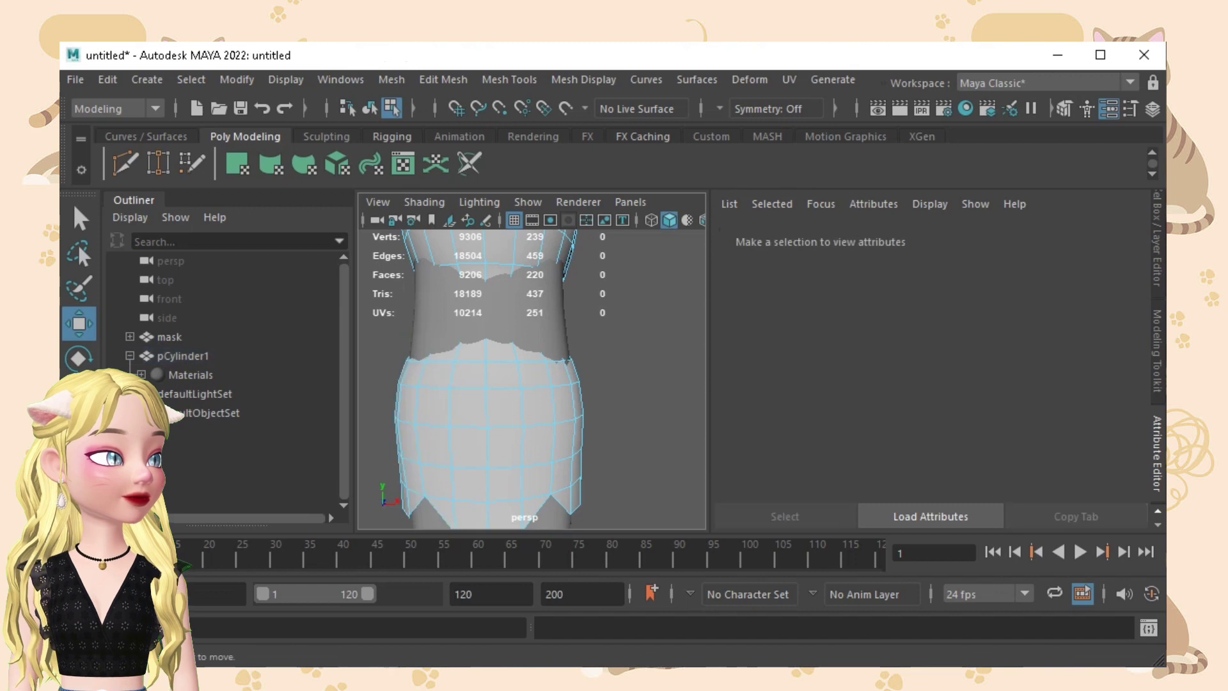
# Switch to object selection and examine the skirt's coverage from underneath.
pyautogui.scroll(-10, 630, 409)
pyautogui.scroll(1, 630, 410)
pyautogui.scroll(2, 629, 410)
pyautogui.keyDown('alt'); pyautogui.moveTo(630, 409); pyautogui.dragTo(617, 281); pyautogui.keyUp('alt')
pyautogui.scroll(6, 626, 409)
pyautogui.press('q')
pyautogui.moveTo(659, 230); pyautogui.dragTo(645, 317, button='right')
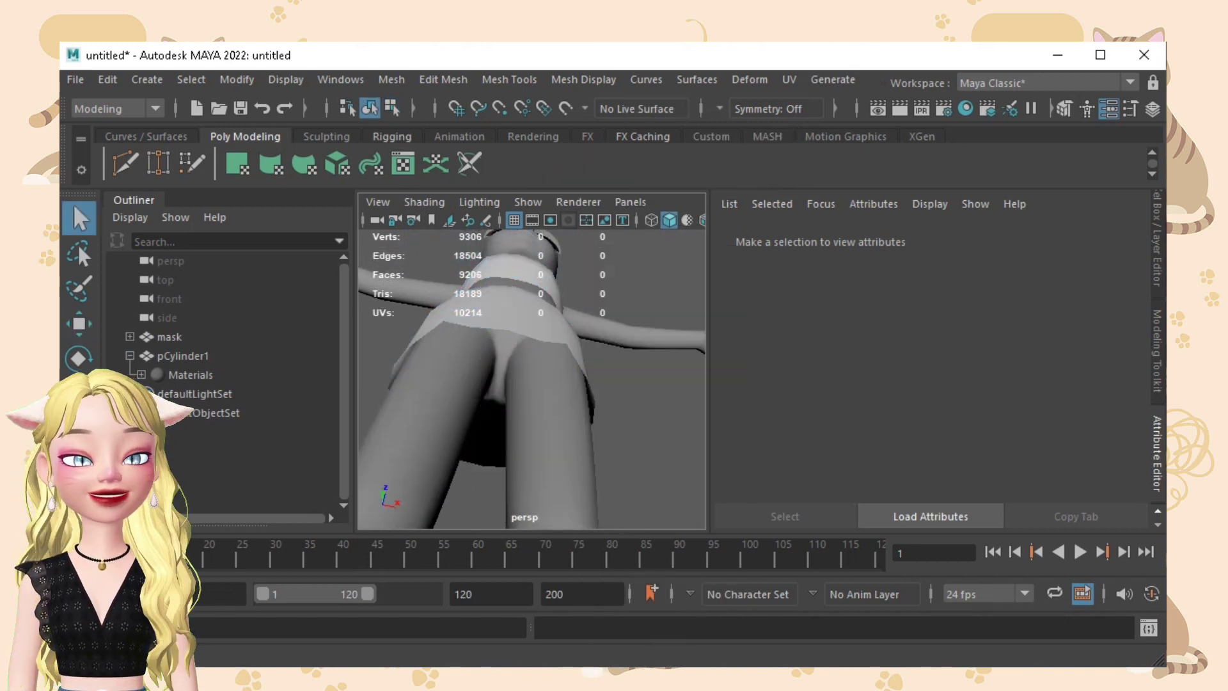
pyautogui.scroll(-5, 646, 316)
pyautogui.keyDown('alt'); pyautogui.moveTo(646, 316); pyautogui.dragTo(643, 403); pyautogui.keyUp('alt')
# Switch to File Explorer and import the SHORTS model from the props folder into the Maya scene.
pyautogui.hotkey('alt', 'Tab')
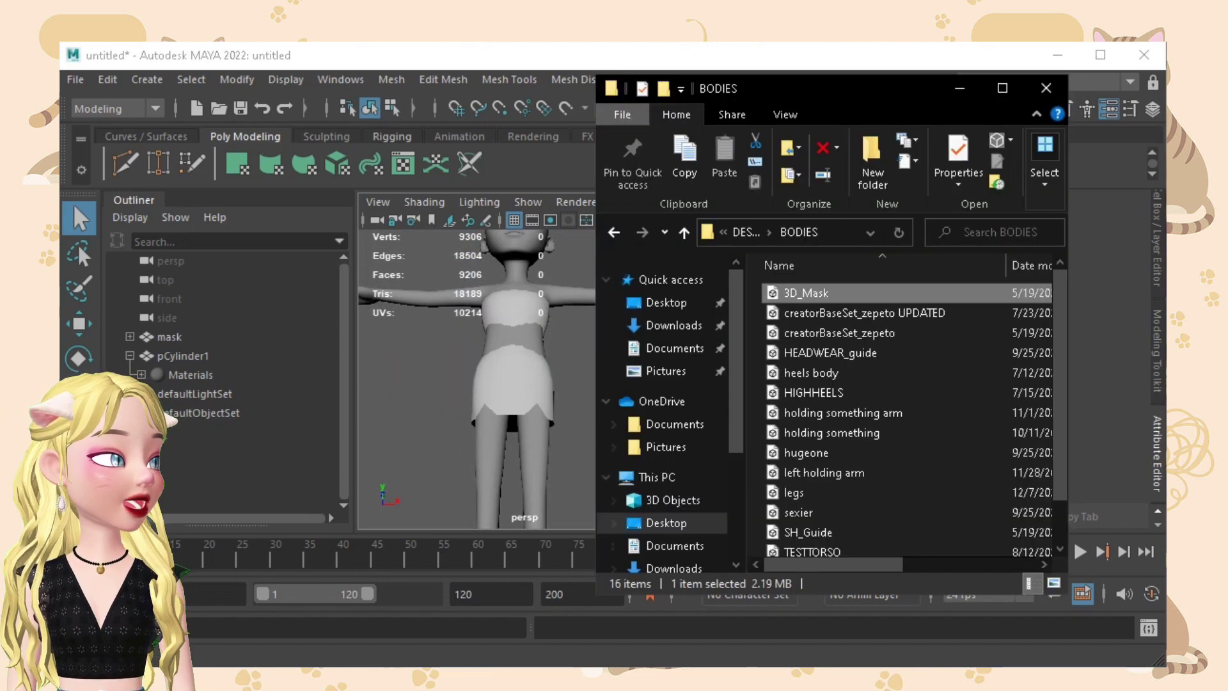
pyautogui.click(746, 232)
pyautogui.scroll(-10, 946, 486)
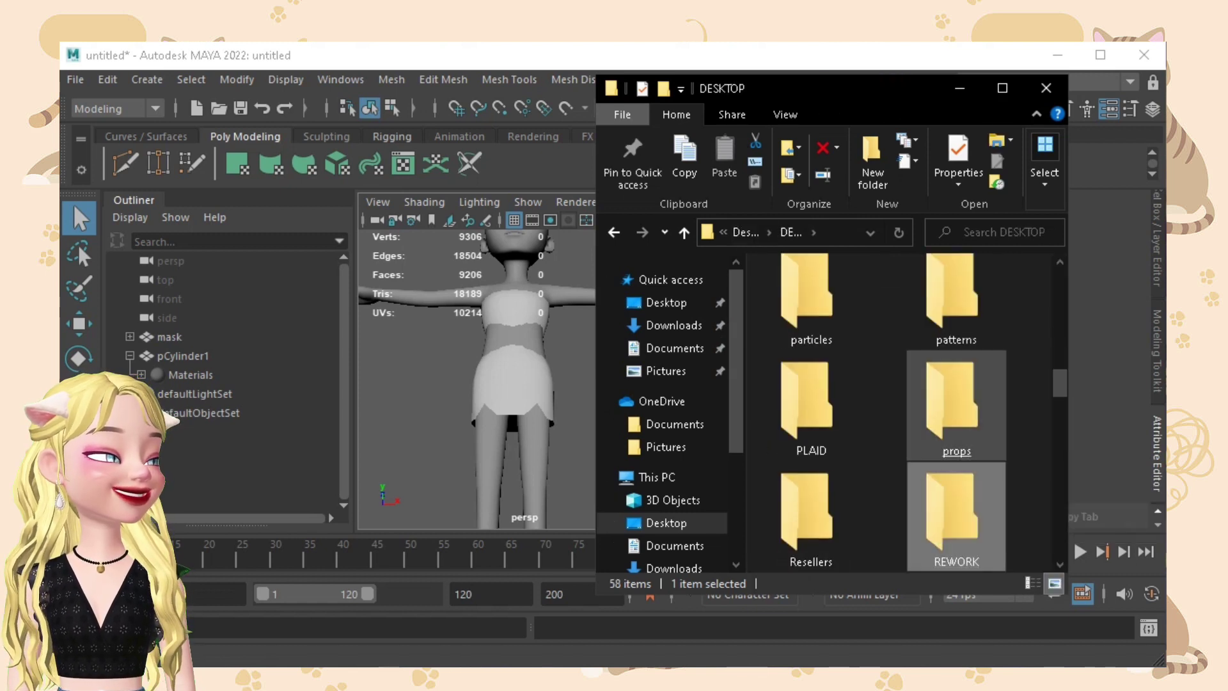
pyautogui.doubleClick(953, 409)
pyautogui.moveTo(804, 466); pyautogui.dragTo(511, 486)
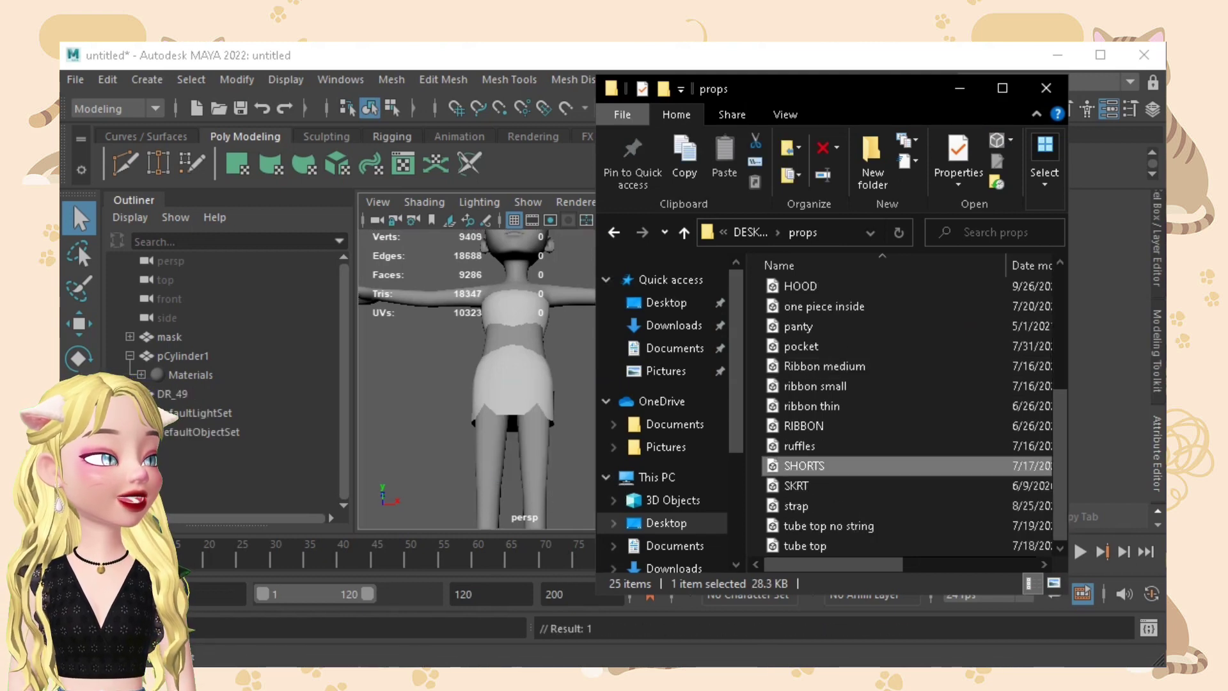
pyautogui.click(576, 384)
# Expand the imported DR_49 shorts and darken their DR_49_shd material's color to black.
pyautogui.keyDown('alt'); pyautogui.moveTo(575, 396); pyautogui.dragTo(569, 327); pyautogui.keyUp('alt')
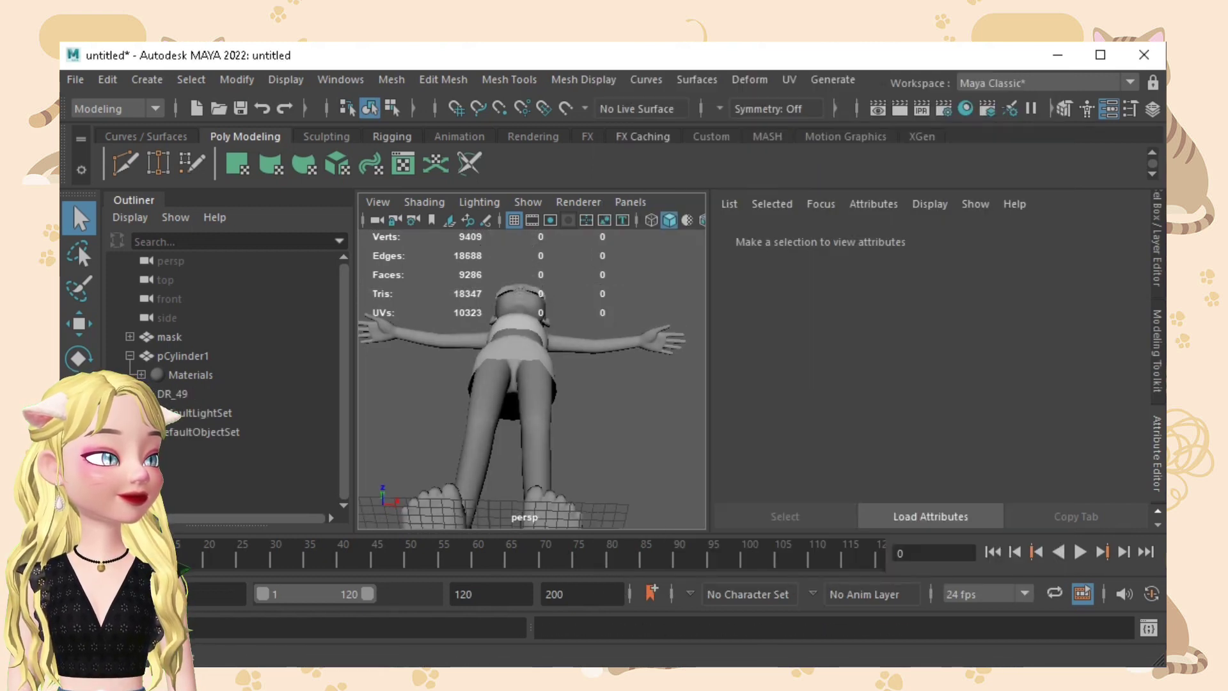
pyautogui.scroll(4, 531, 383)
pyautogui.click(176, 394)
pyautogui.click(130, 394)
pyautogui.click(197, 413)
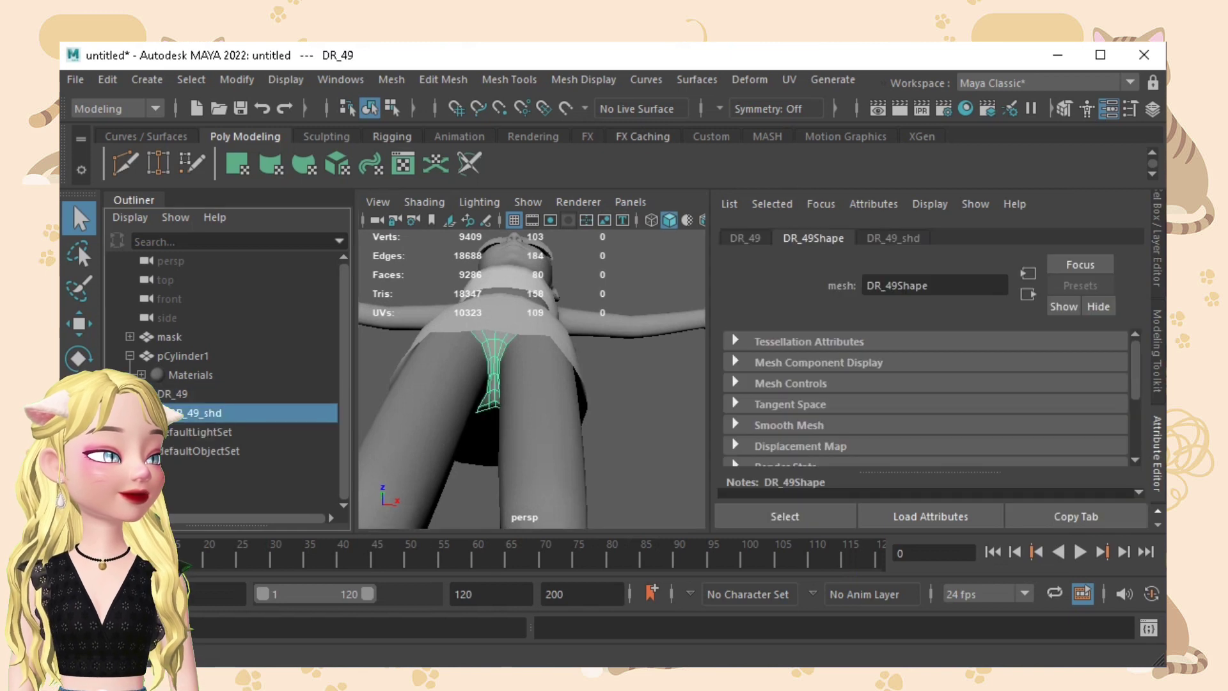
pyautogui.moveTo(1022, 451); pyautogui.dragTo(941, 452)
pyautogui.keyDown('alt'); pyautogui.moveTo(575, 384); pyautogui.dragTo(572, 470); pyautogui.keyUp('alt')
pyautogui.scroll(-3, 576, 441)
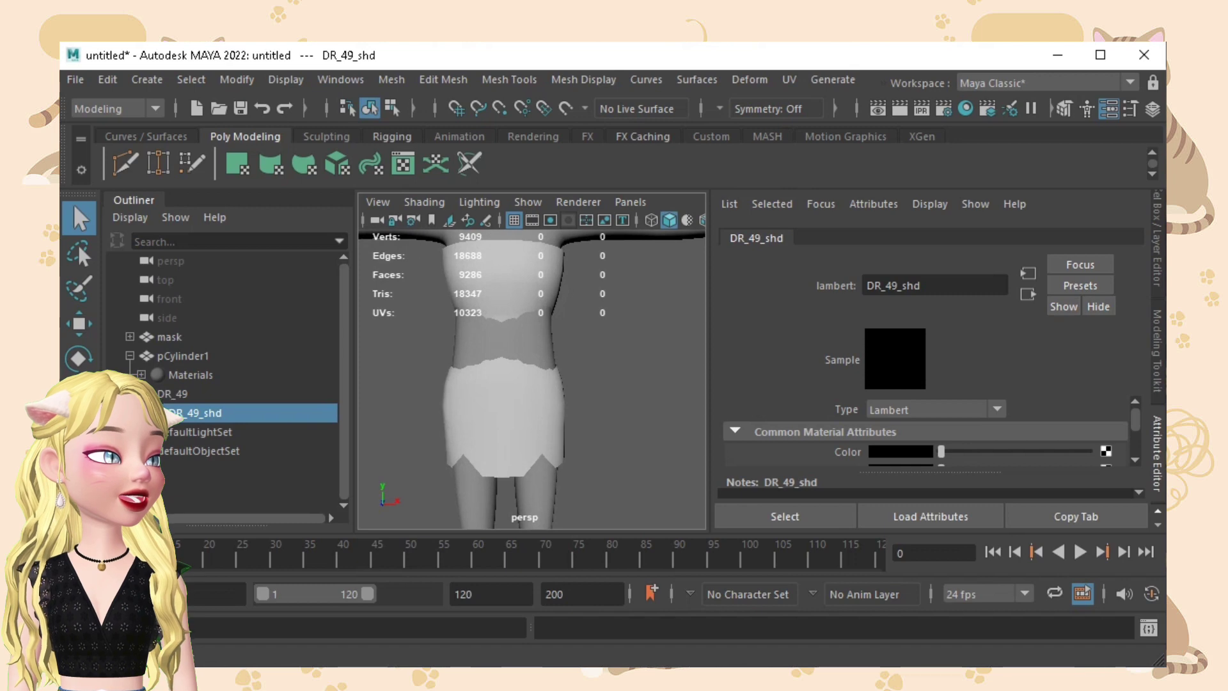
# Switch to File Explorer, browse from the Desktop to the BODIES folder, and return to Maya.
pyautogui.hotkey('alt', 'Tab')
pyautogui.click(666, 303)
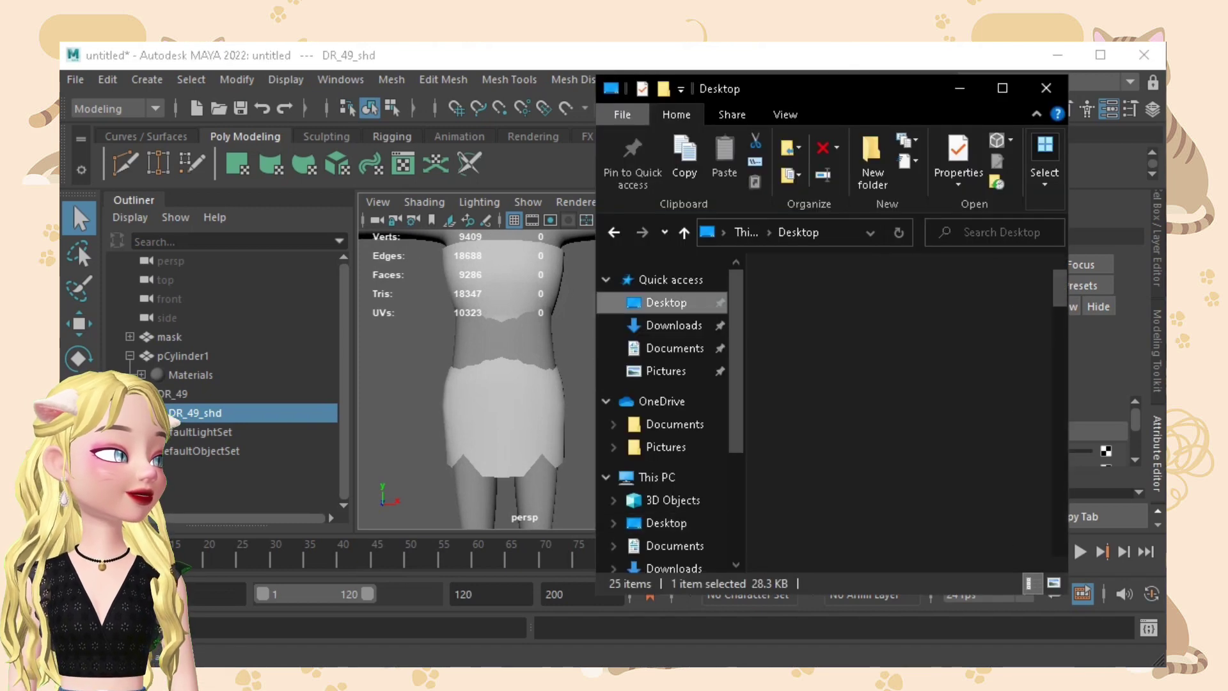
pyautogui.doubleClick(956, 314)
pyautogui.doubleClick(951, 416)
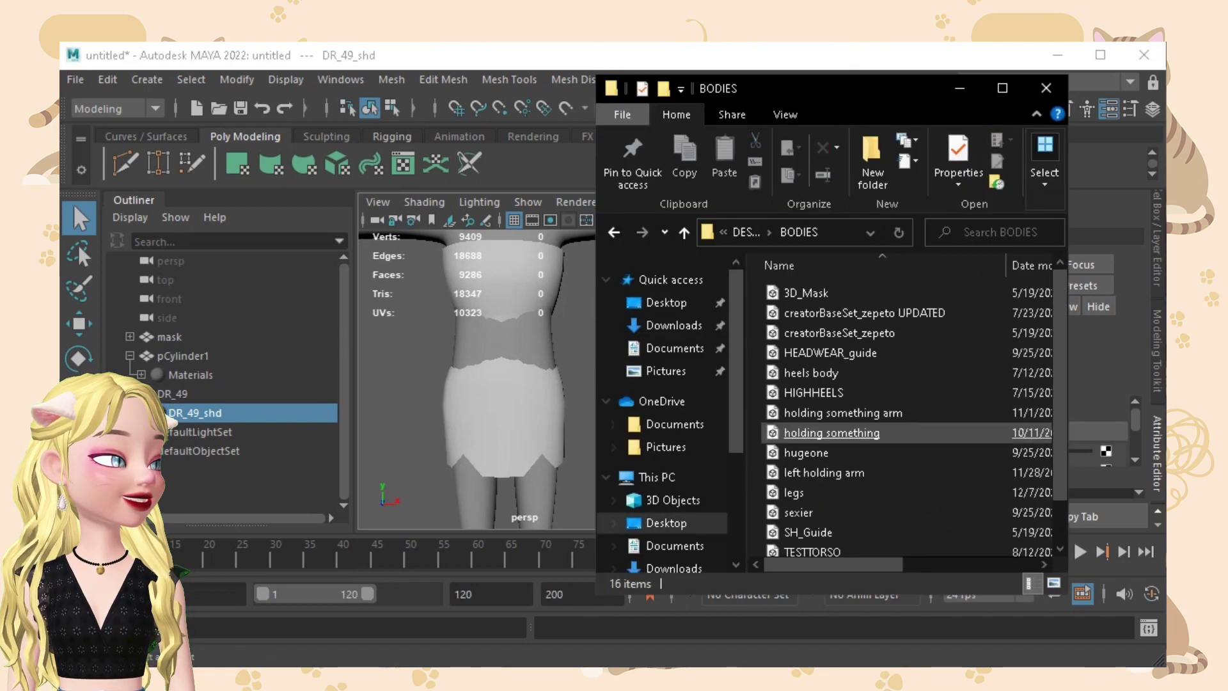
pyautogui.click(580, 377)
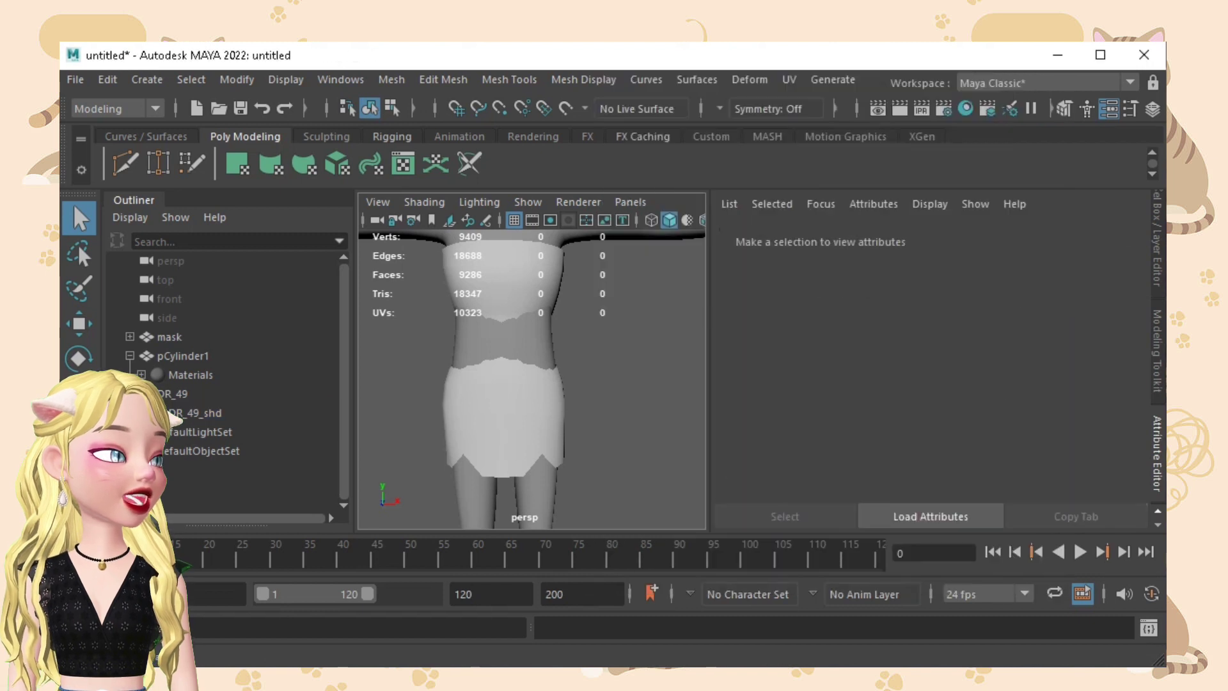
pyautogui.scroll(-5, 532, 378)
pyautogui.moveTo(532, 379)
pyautogui.keyDown('alt'); pyautogui.mouseDown()
pyautogui.moveTo(595, 383)
pyautogui.moveTo(534, 376)
pyautogui.mouseUp(); pyautogui.keyUp('alt')
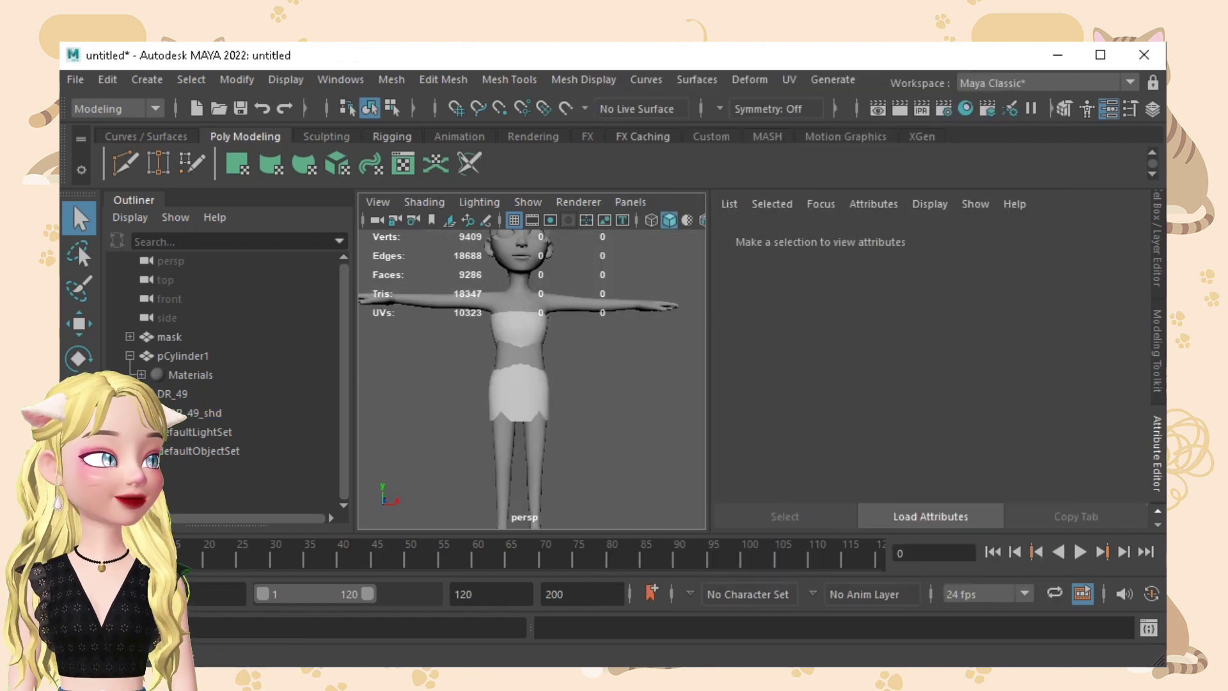
pyautogui.scroll(2, 531, 378)
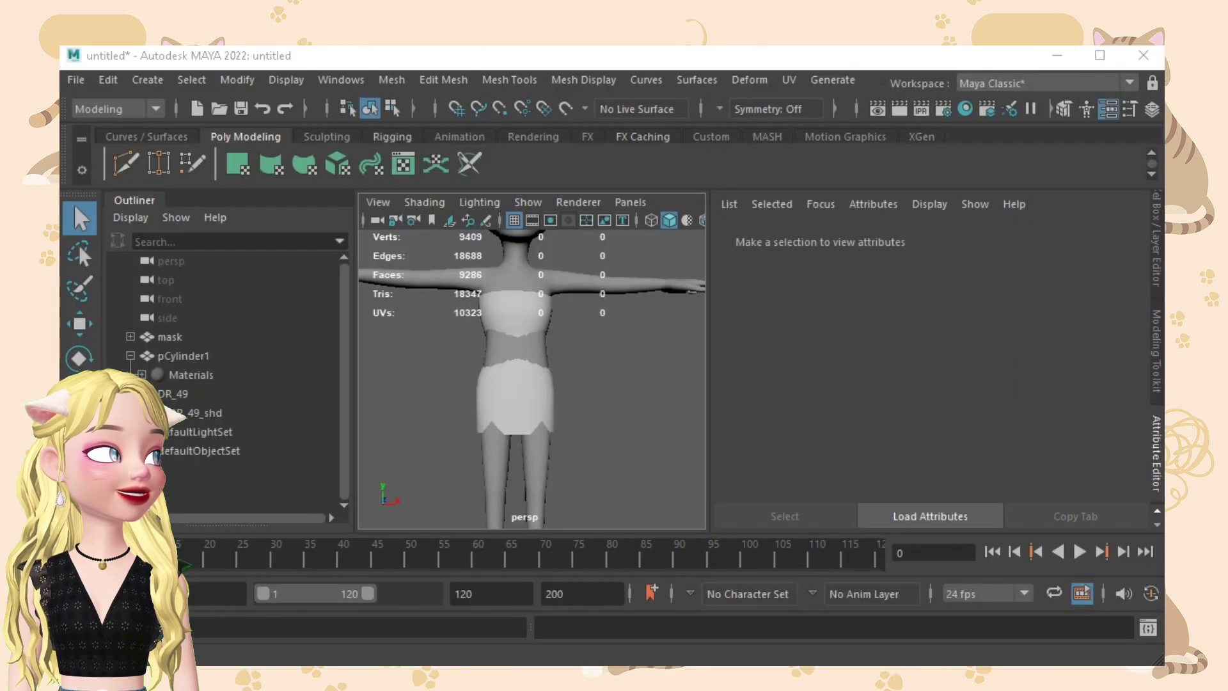
pyautogui.moveTo(531, 384)
pyautogui.keyDown('alt'); pyautogui.mouseDown()
pyautogui.moveTo(614, 384)
pyautogui.moveTo(537, 384)
pyautogui.mouseUp(); pyautogui.keyUp('alt')
pyautogui.scroll(3, 544, 383)
pyautogui.scroll(-5, 532, 380)
pyautogui.scroll(2, 532, 380)
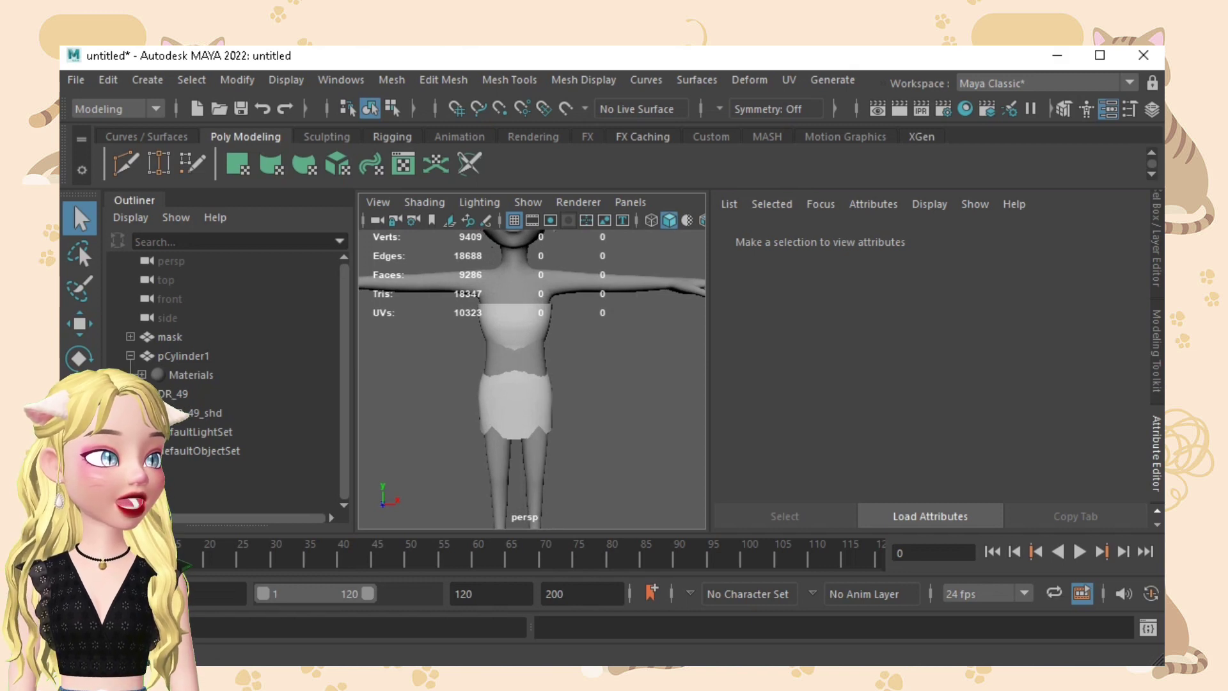
pyautogui.moveTo(486, 384)
pyautogui.keyDown('alt'); pyautogui.mouseDown()
pyautogui.moveTo(639, 380)
pyautogui.moveTo(492, 382)
pyautogui.mouseUp(); pyautogui.keyUp('alt')
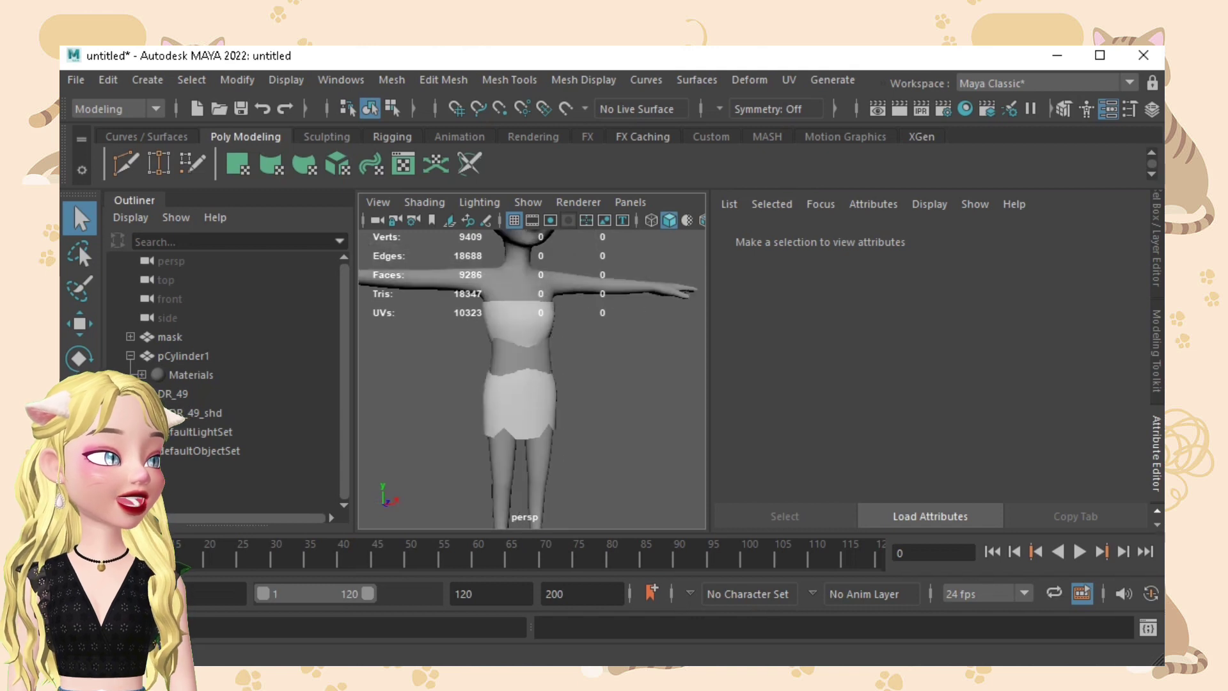
pyautogui.scroll(3, 532, 380)
pyautogui.scroll(-3, 531, 379)
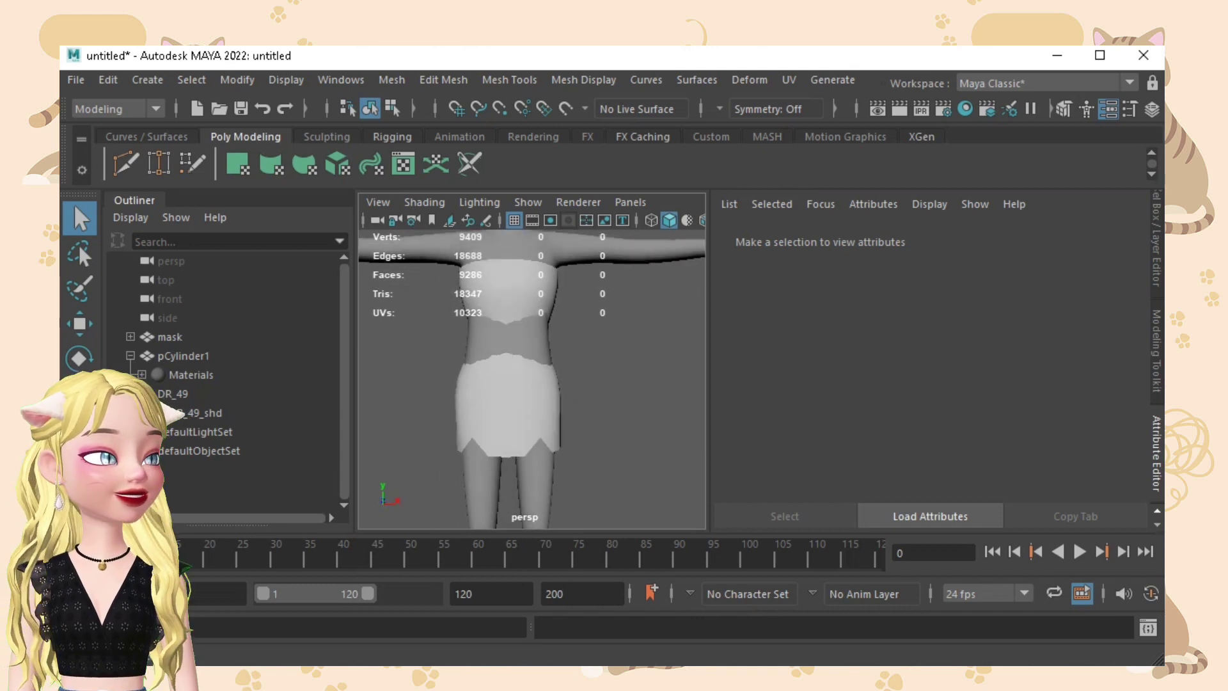
# Combine the pCylinder1 dress and the DR_49 shorts into one mesh and delete its construction history.
pyautogui.keyDown('shift'); pyautogui.click(173, 394); pyautogui.keyUp('shift')
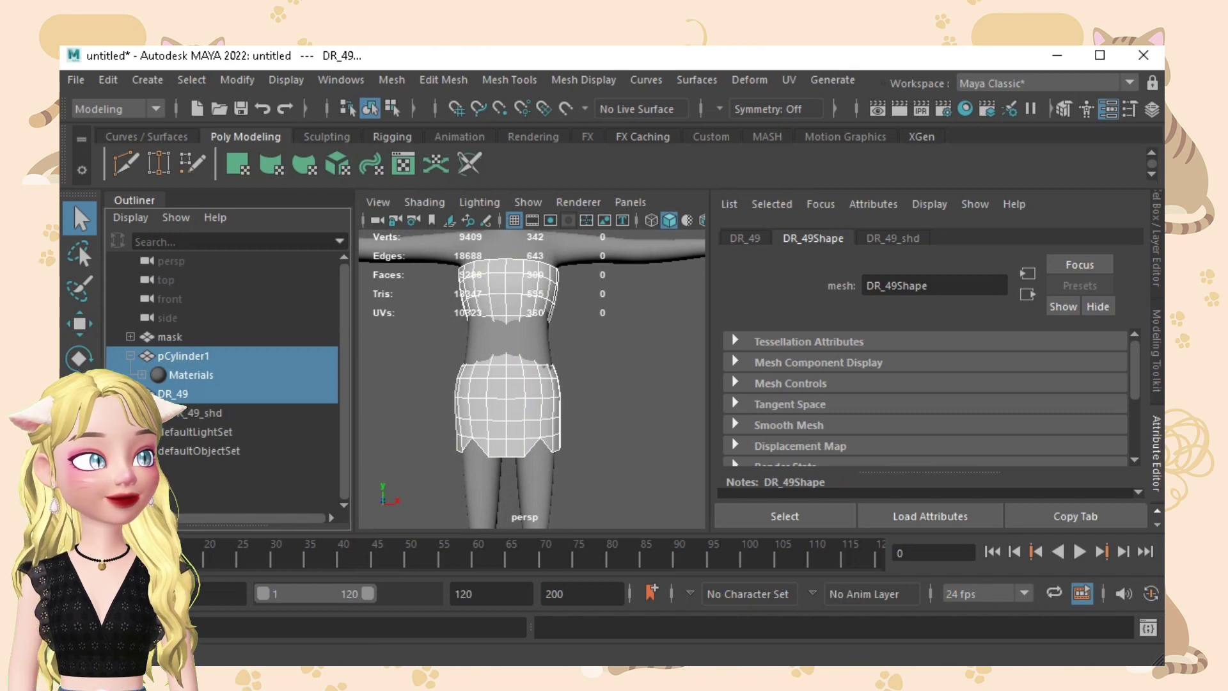
pyautogui.click(391, 79)
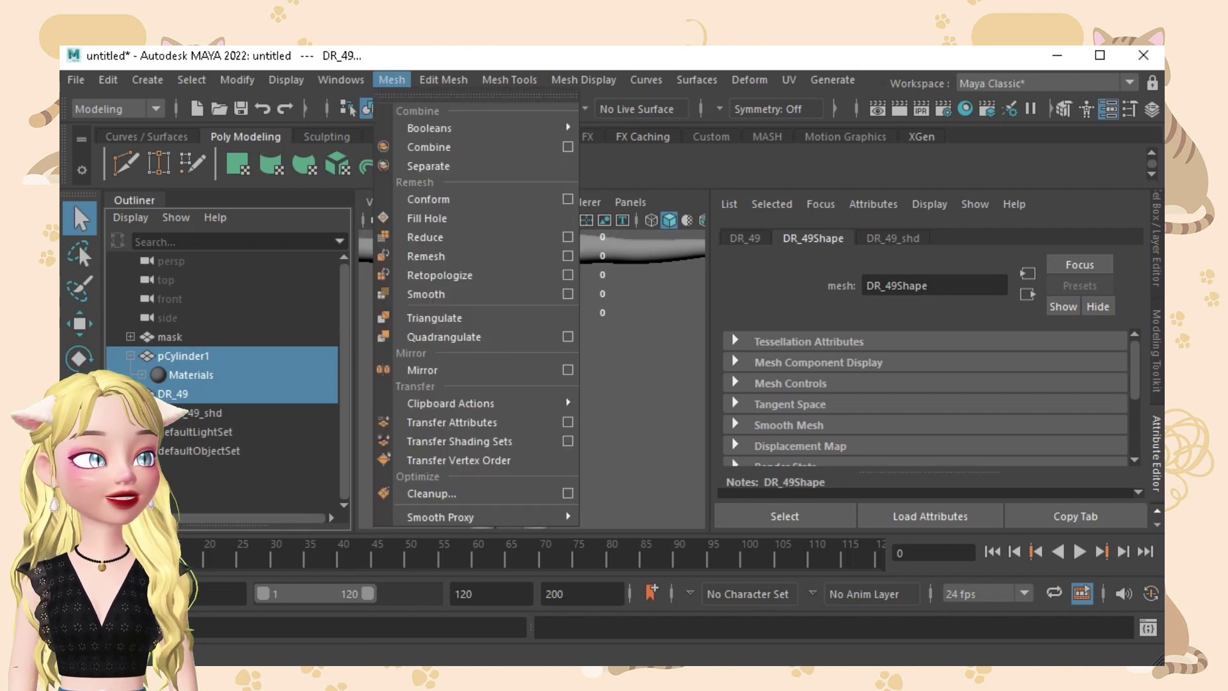
pyautogui.click(429, 147)
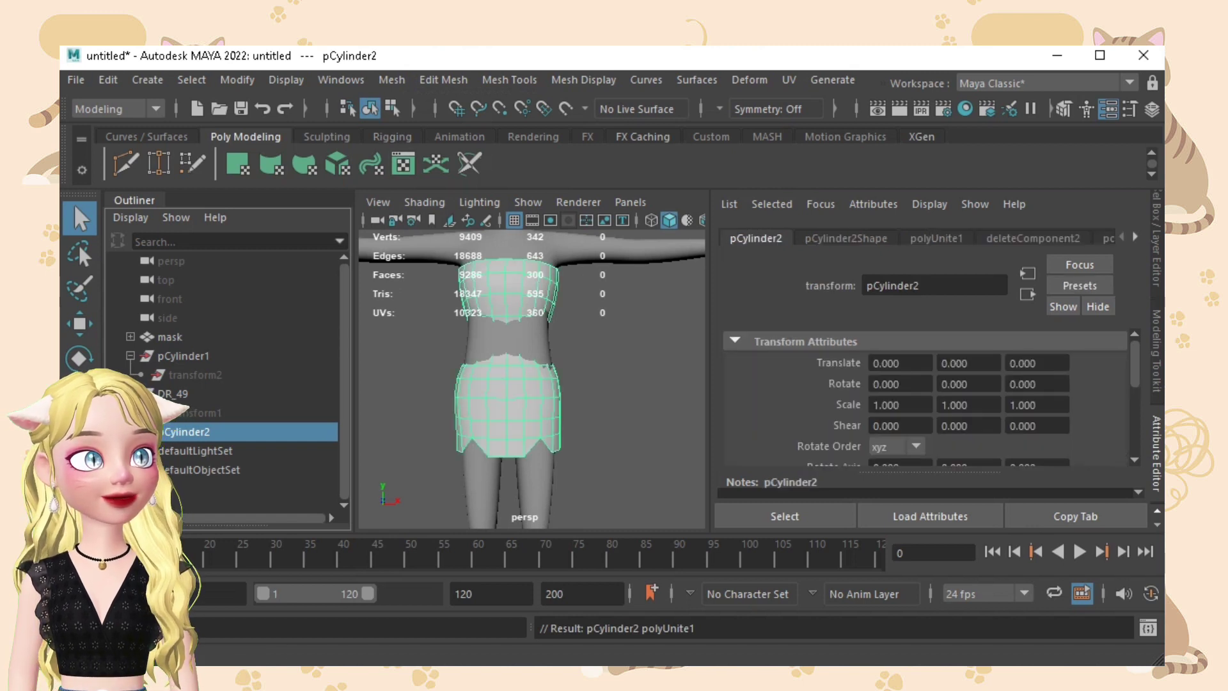
pyautogui.click(108, 80)
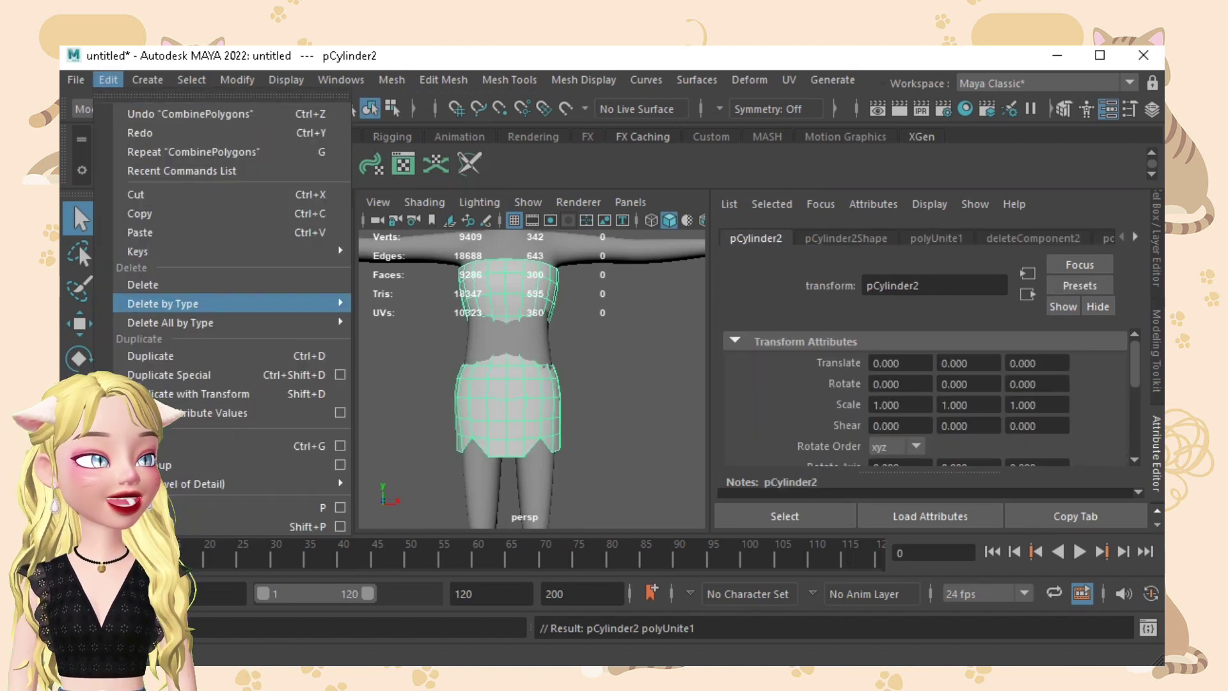
pyautogui.moveTo(164, 304)
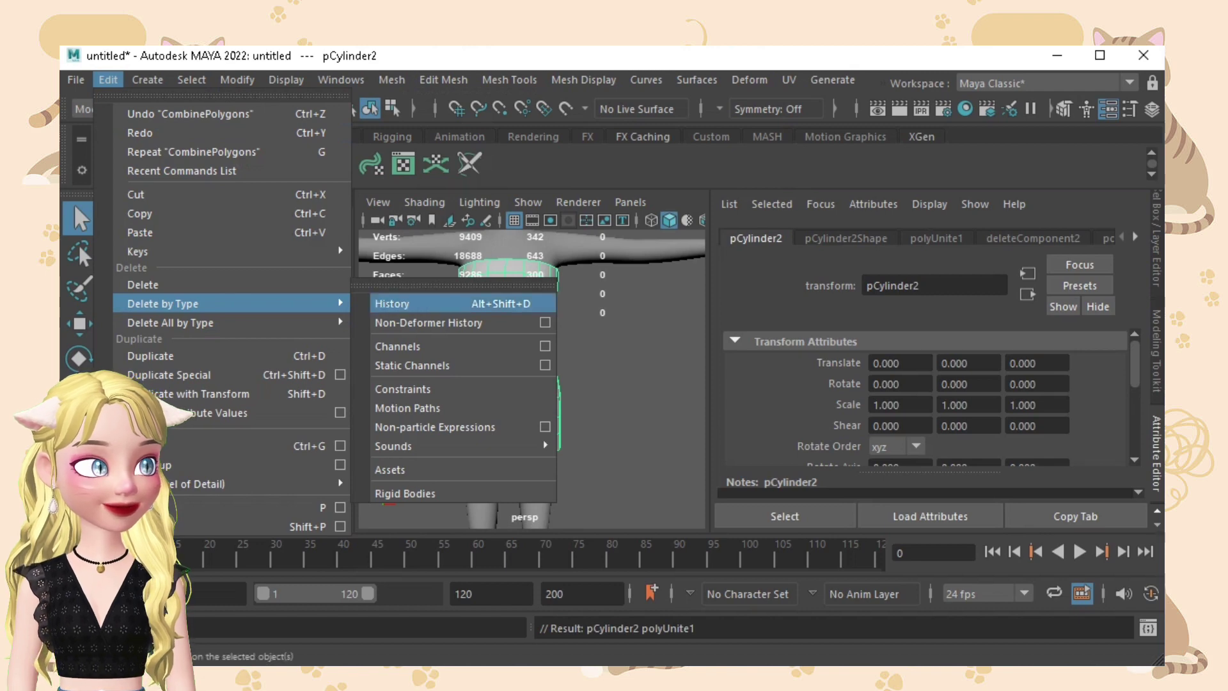
pyautogui.click(409, 304)
pyautogui.click(610, 384)
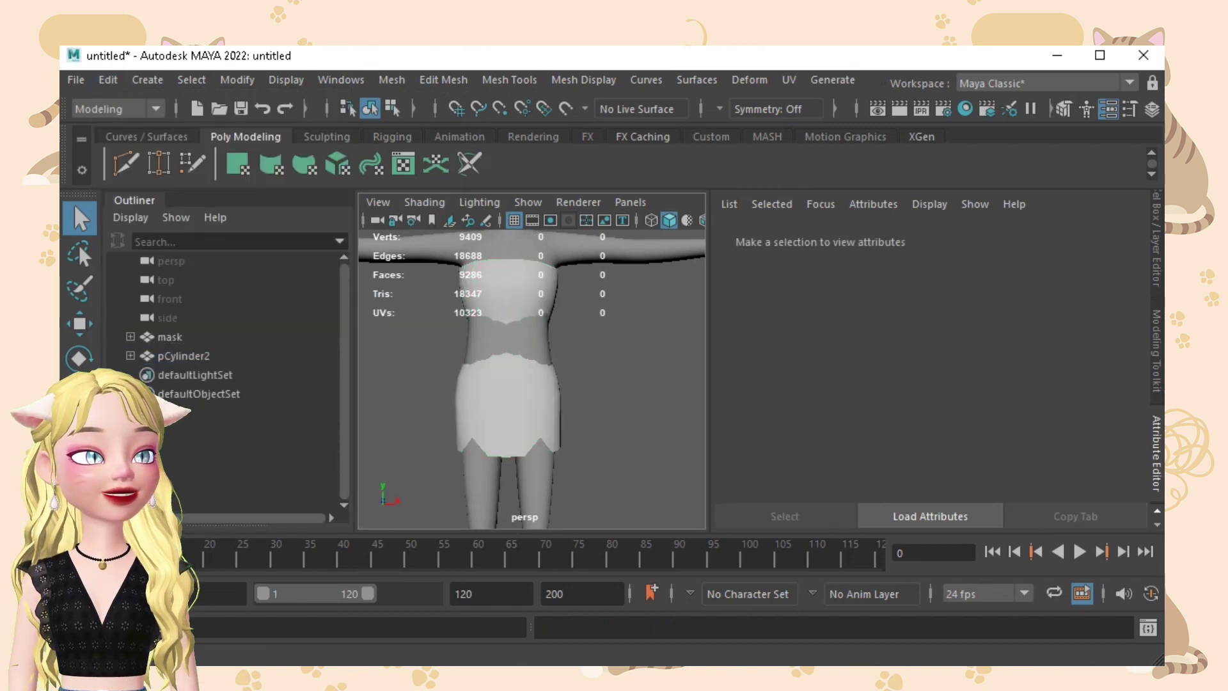
# Activate the Paint Vertex Color Tool with its settings on the mask body.
pyautogui.click(170, 337)
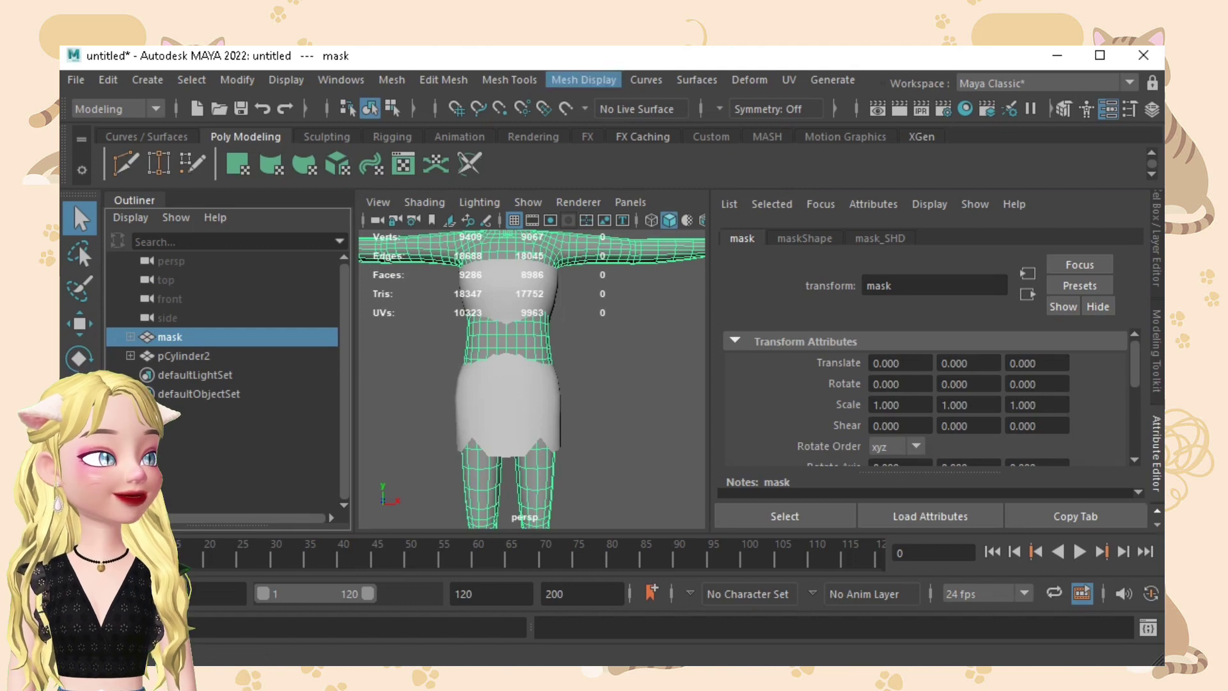
pyautogui.click(584, 80)
pyautogui.click(787, 378)
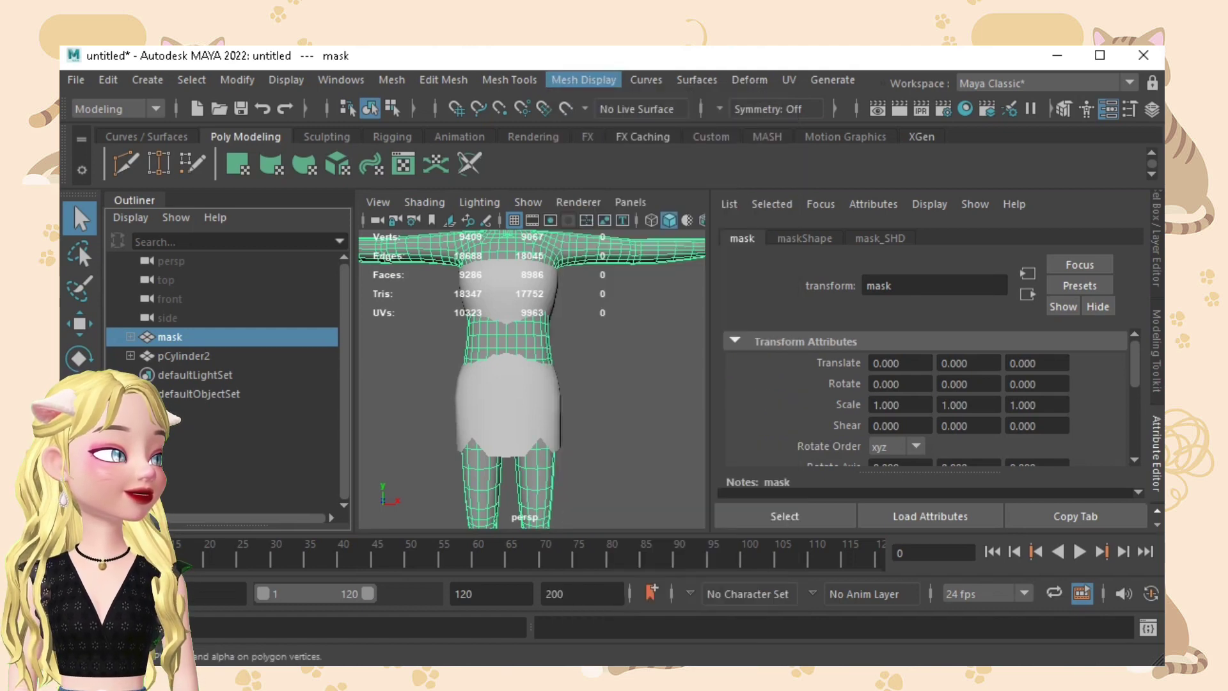
pyautogui.scroll(5, 537, 398)
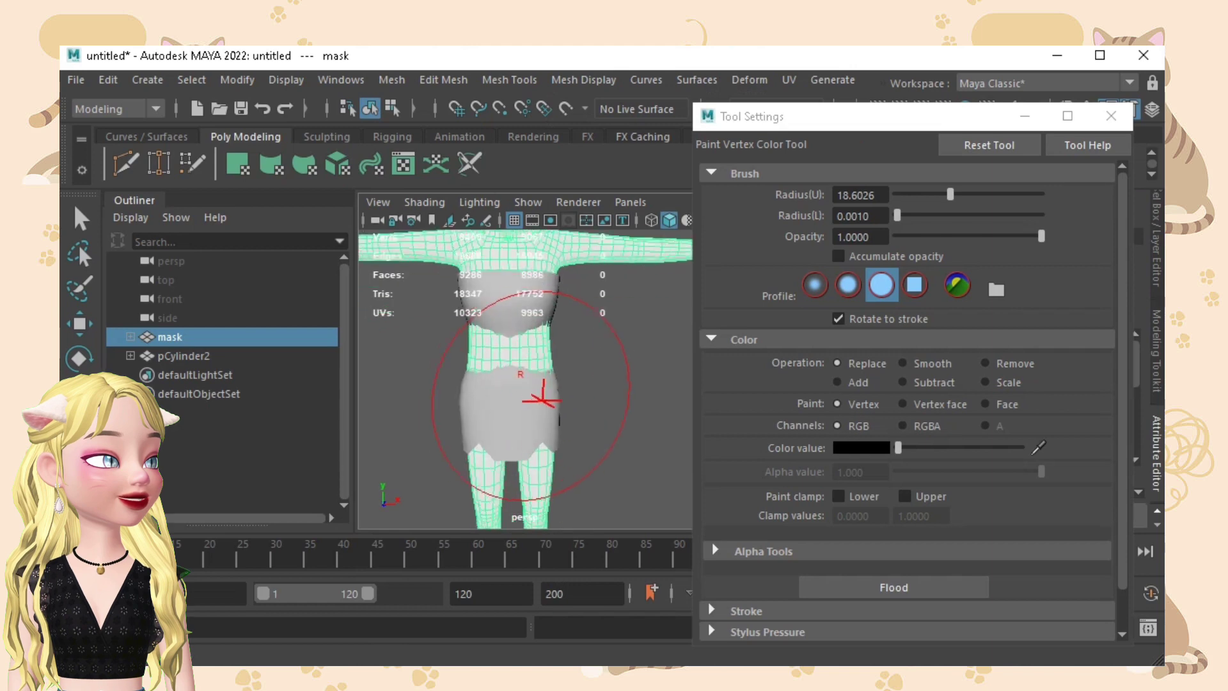
pyautogui.moveTo(520, 386)
pyautogui.keyDown('alt'); pyautogui.mouseDown()
pyautogui.moveTo(509, 343)
pyautogui.moveTo(523, 372)
pyautogui.mouseUp(); pyautogui.keyUp('alt')
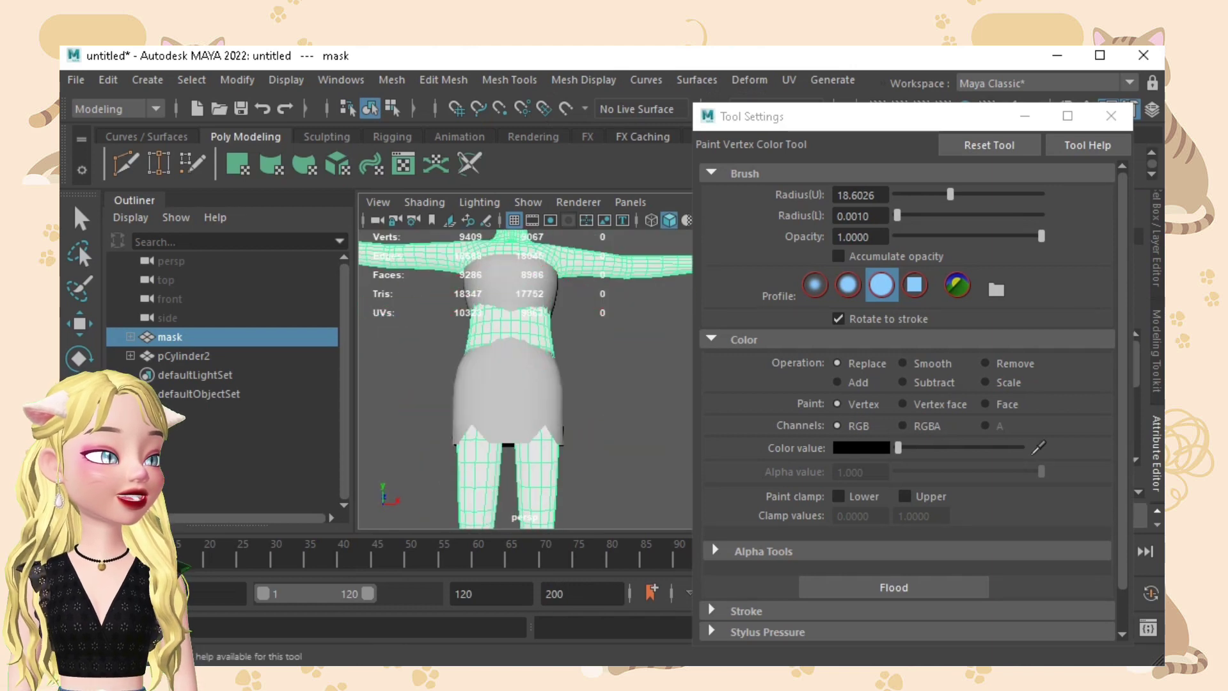
# Select the mask's torso and hip vertices around the dress and color them black with the Paint Vertex Color Tool.
pyautogui.press('q')
pyautogui.scroll(-2, 523, 371)
pyautogui.press('F9')
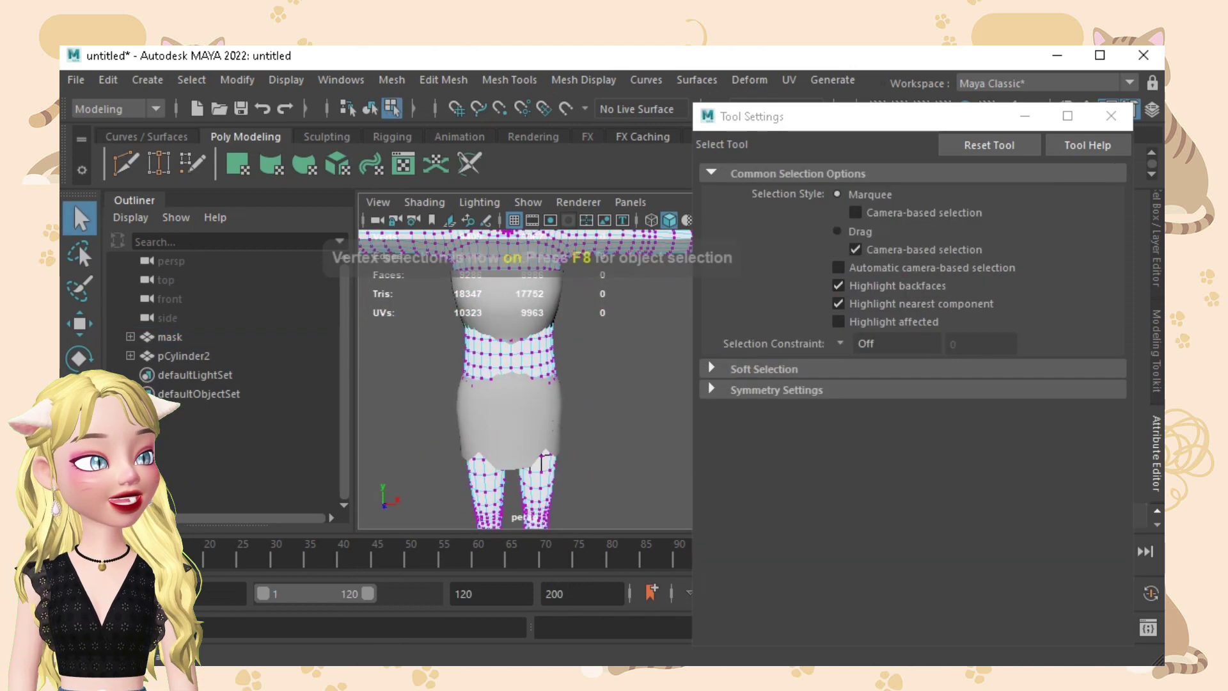
pyautogui.scroll(3, 523, 371)
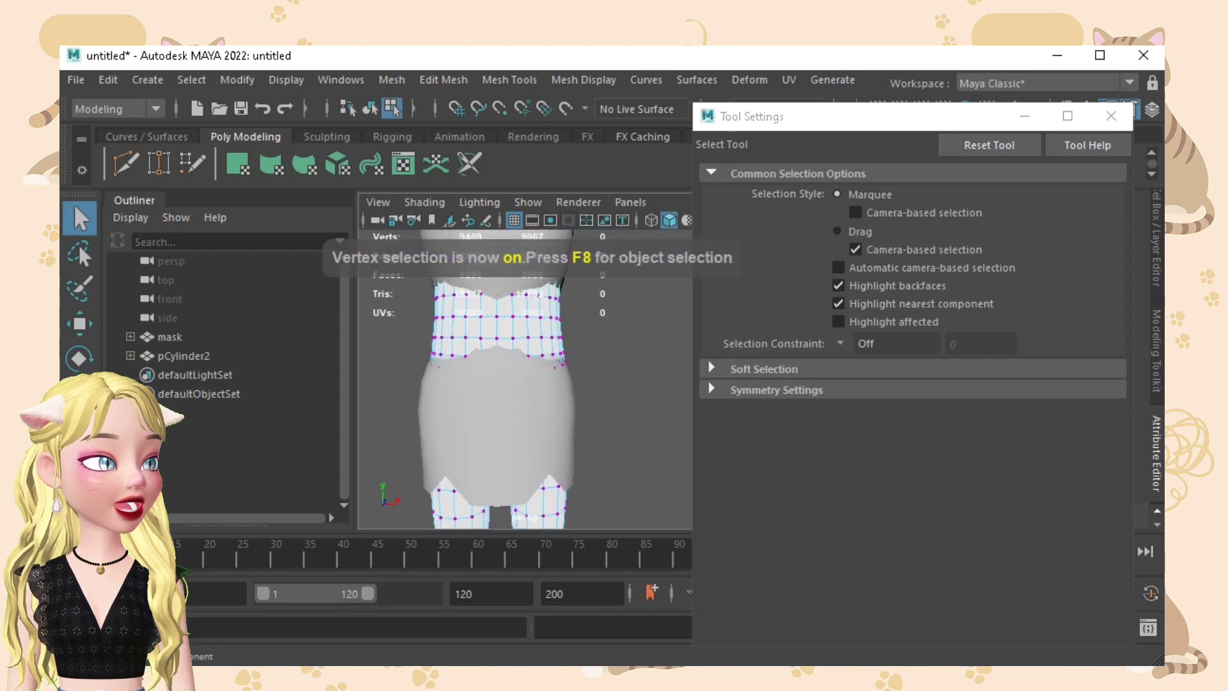
pyautogui.scroll(-5, 523, 371)
pyautogui.moveTo(431, 311); pyautogui.dragTo(582, 400)
pyautogui.moveTo(525, 390)
pyautogui.keyDown('alt'); pyautogui.mouseDown()
pyautogui.moveTo(665, 393)
pyautogui.moveTo(524, 385)
pyautogui.moveTo(536, 365)
pyautogui.moveTo(527, 307)
pyautogui.moveTo(525, 388)
pyautogui.mouseUp(); pyautogui.keyUp('alt')
pyautogui.moveTo(511, 343)
pyautogui.keyDown('alt'); pyautogui.mouseDown()
pyautogui.moveTo(512, 368)
pyautogui.moveTo(534, 377)
pyautogui.moveTo(496, 396)
pyautogui.moveTo(507, 424)
pyautogui.moveTo(519, 323)
pyautogui.moveTo(592, 339)
pyautogui.mouseUp(); pyautogui.keyUp('alt')
pyautogui.press('y')
# Turn off soft selection and select the mask's vertex loops around the black upper edge of the thighs.
pyautogui.scroll(4, 514, 384)
pyautogui.scroll(4, 592, 343)
pyautogui.keyDown('alt'); pyautogui.moveTo(591, 384); pyautogui.dragTo(633, 402); pyautogui.keyUp('alt')
pyautogui.press('q')
pyautogui.click(538, 321)
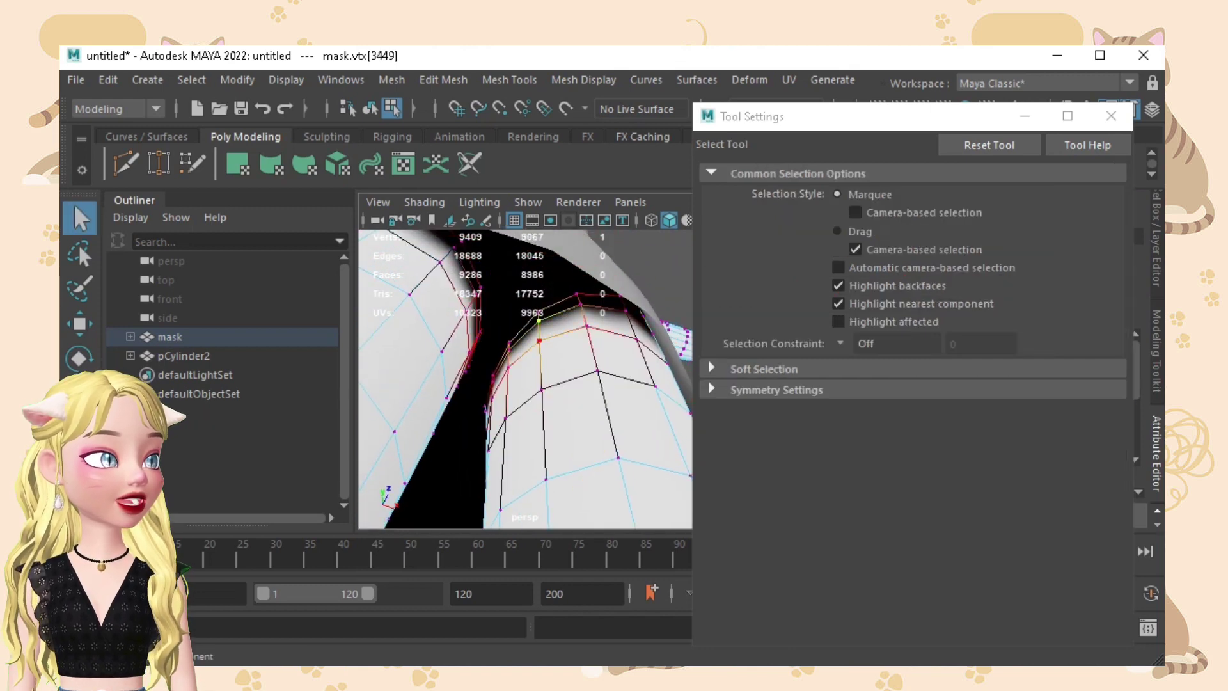
pyautogui.press('b')
pyautogui.keyDown('shift'); pyautogui.doubleClick(508, 349); pyautogui.keyUp('shift')
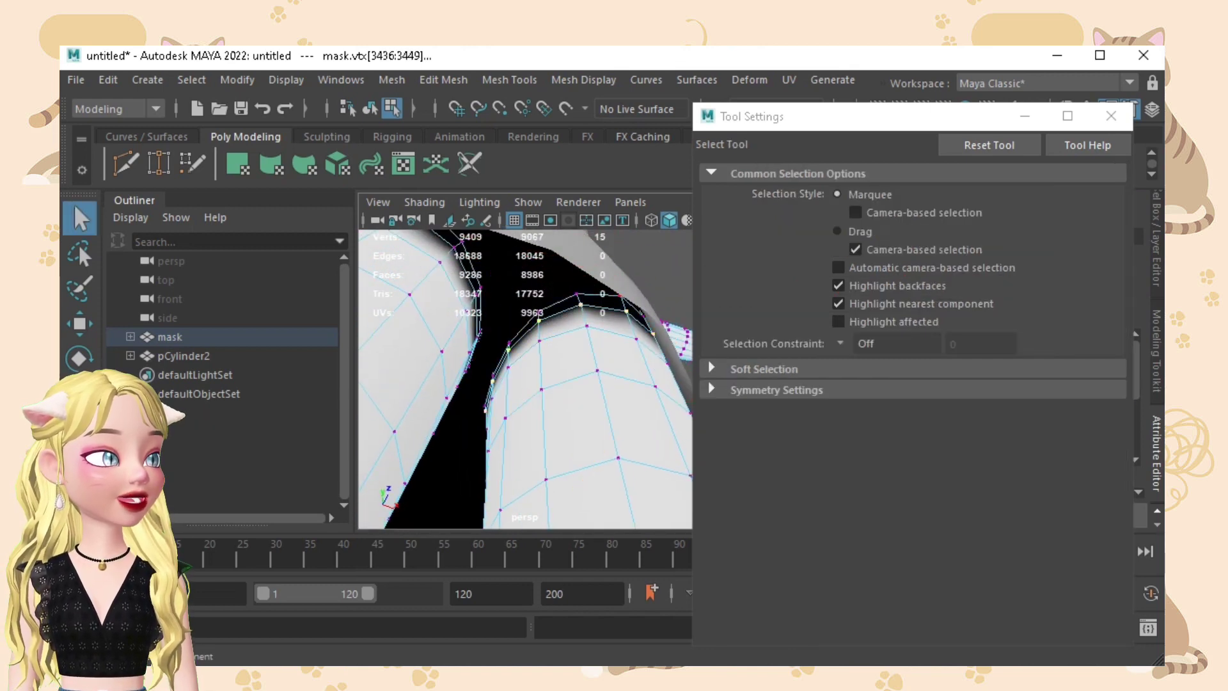
pyautogui.keyDown('shift'); pyautogui.click(576, 294); pyautogui.keyUp('shift')
pyautogui.keyDown('alt'); pyautogui.moveTo(538, 313); pyautogui.dragTo(371, 376); pyautogui.keyUp('alt')
pyautogui.keyDown('shift'); pyautogui.click(400, 403); pyautogui.keyUp('shift')
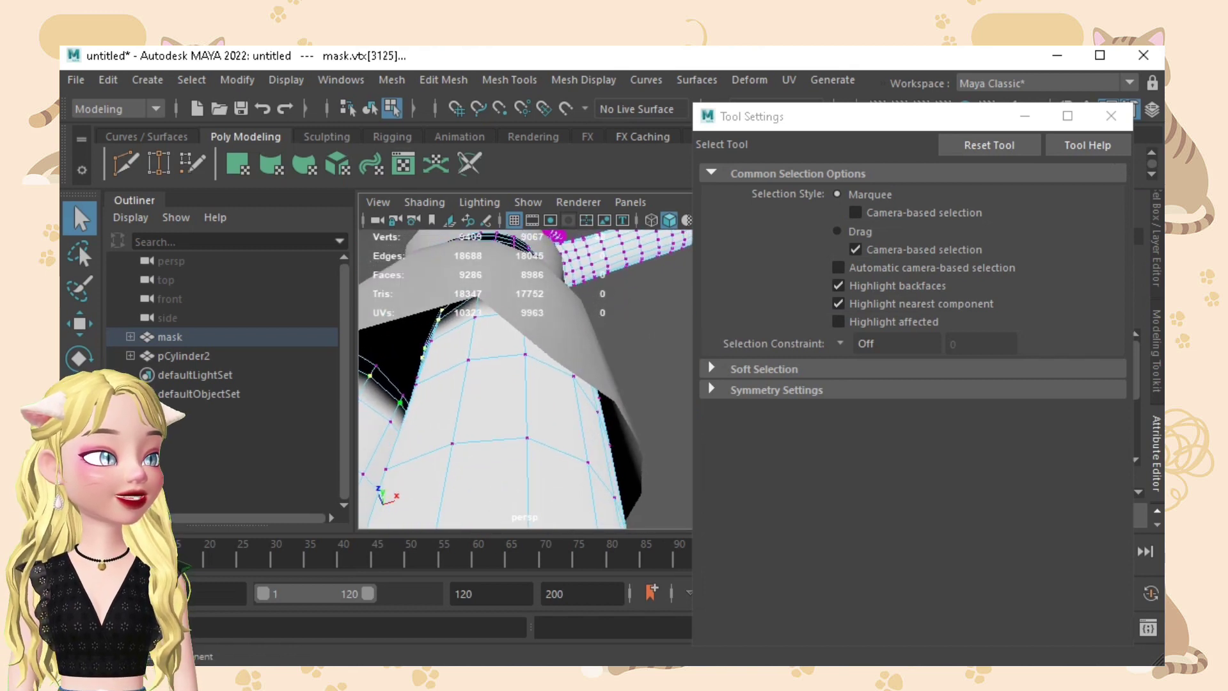
pyautogui.keyDown('shift'); pyautogui.click(404, 395); pyautogui.keyUp('shift')
# Add the remaining inner vertices along both upper thighs to the selection, undoing any accidental picks.
pyautogui.keyDown('alt'); pyautogui.moveTo(468, 360); pyautogui.dragTo(323, 375); pyautogui.keyUp('alt')
pyautogui.keyDown('alt'); pyautogui.moveTo(614, 358); pyautogui.dragTo(541, 412); pyautogui.keyUp('alt')
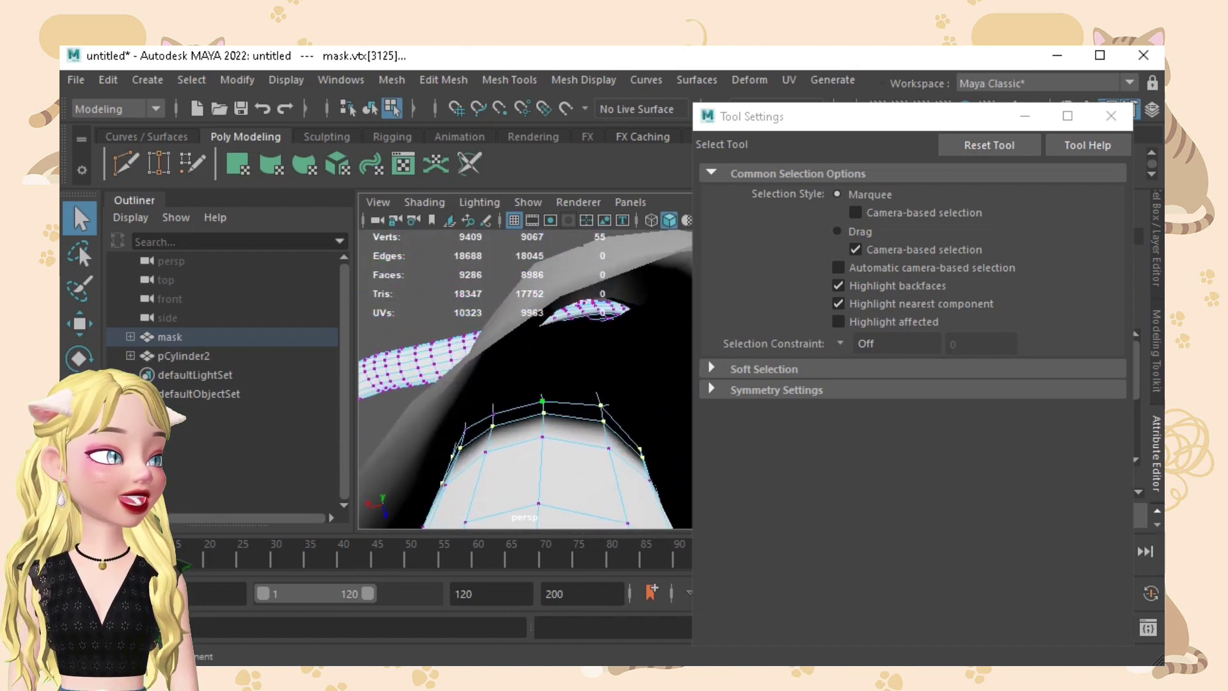
pyautogui.hotkey('ctrl', 'z')
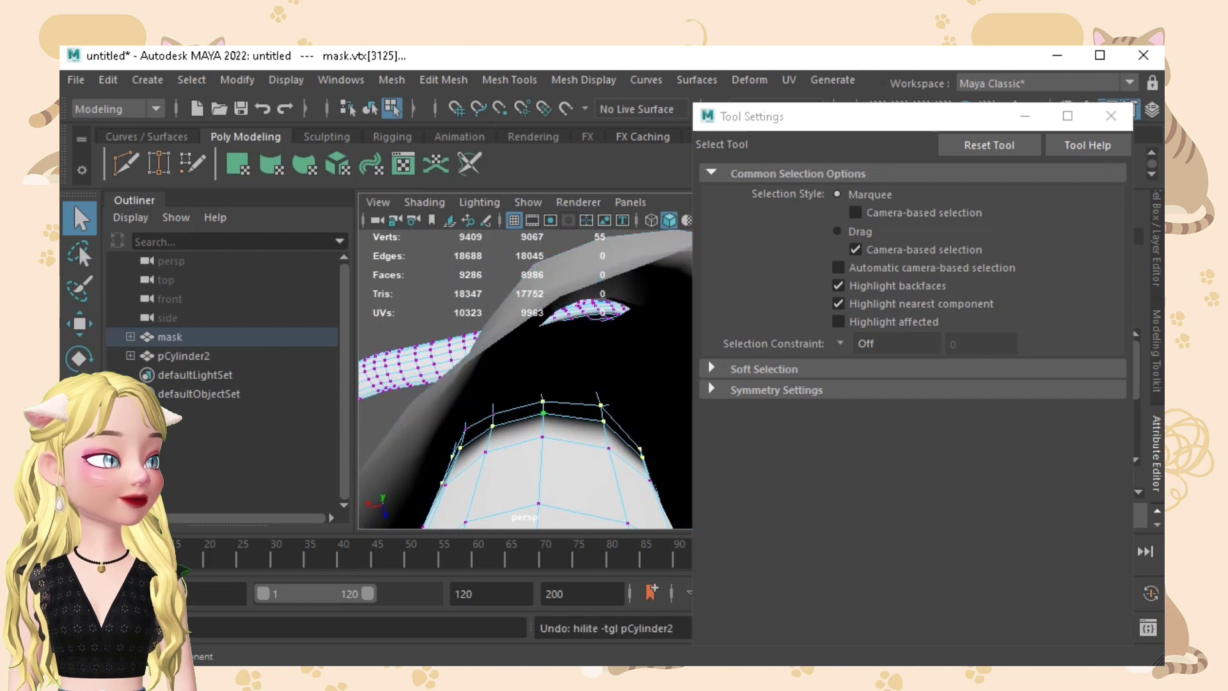
pyautogui.keyDown('shift'); pyautogui.doubleClick(493, 414); pyautogui.keyUp('shift')
pyautogui.hotkey('ctrl', 'z')
pyautogui.hotkey('ctrl', 'z')
pyautogui.keyDown('shift'); pyautogui.click(542, 401); pyautogui.keyUp('shift')
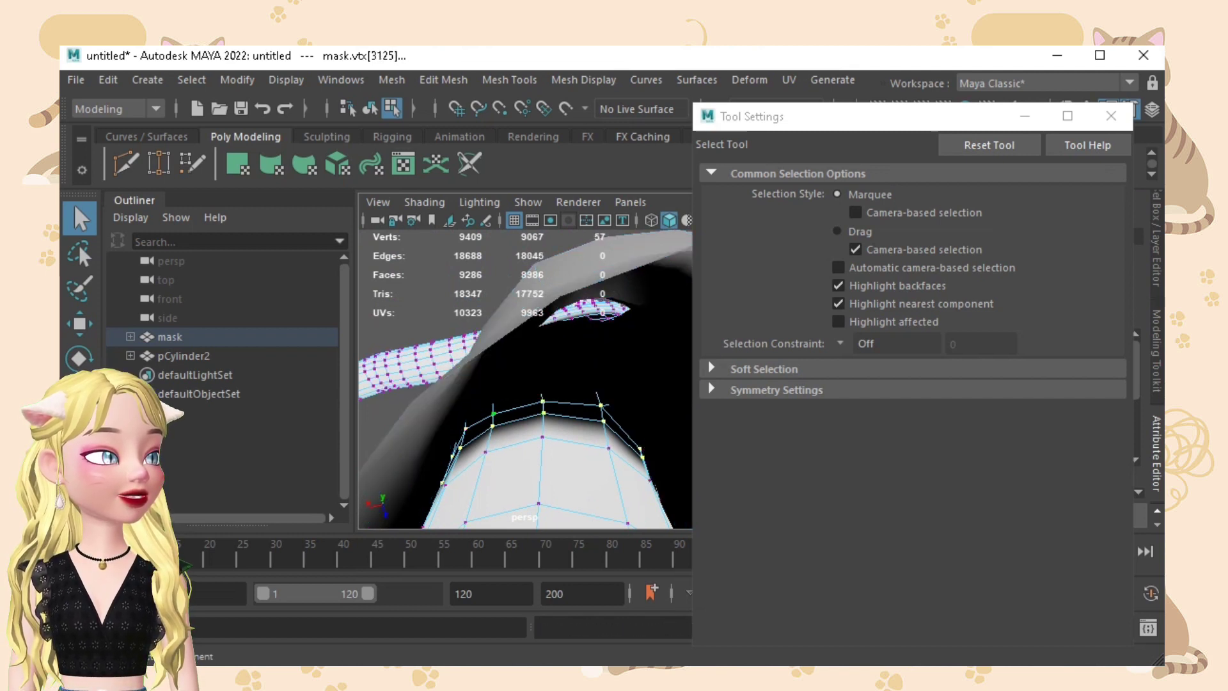
pyautogui.moveTo(543, 413)
pyautogui.keyDown('alt'); pyautogui.mouseDown()
pyautogui.moveTo(575, 400)
pyautogui.moveTo(544, 403)
pyautogui.mouseUp(); pyautogui.keyUp('alt')
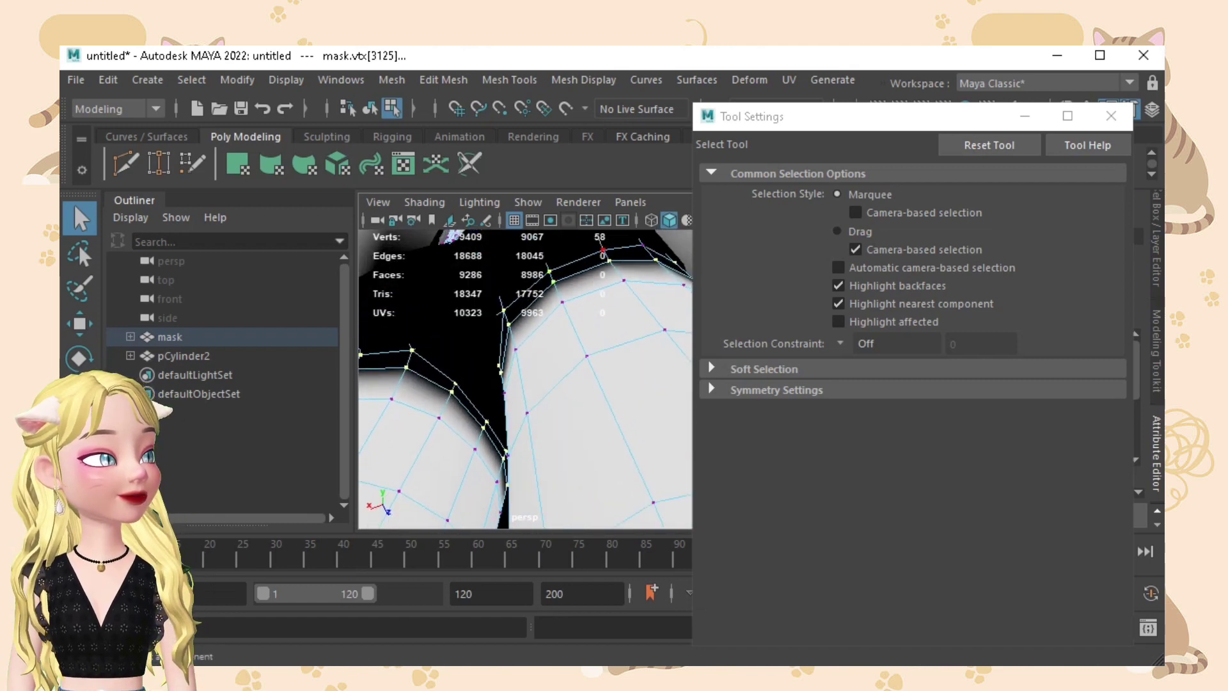
pyautogui.scroll(-10, 524, 377)
pyautogui.keyDown('alt'); pyautogui.moveTo(524, 396); pyautogui.dragTo(512, 349); pyautogui.keyUp('alt')
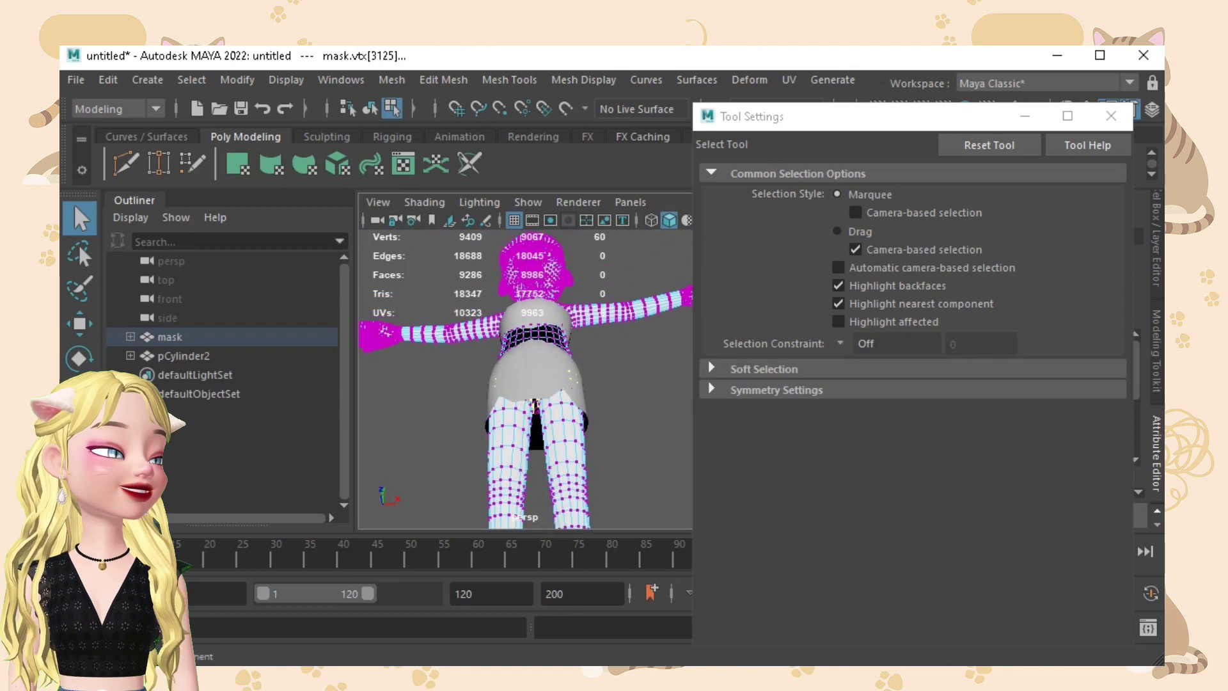
# Set the vertex paint color to near-white for the selected upper-thigh vertices, close the tool settings and return to the Select tool.
pyautogui.press('y')
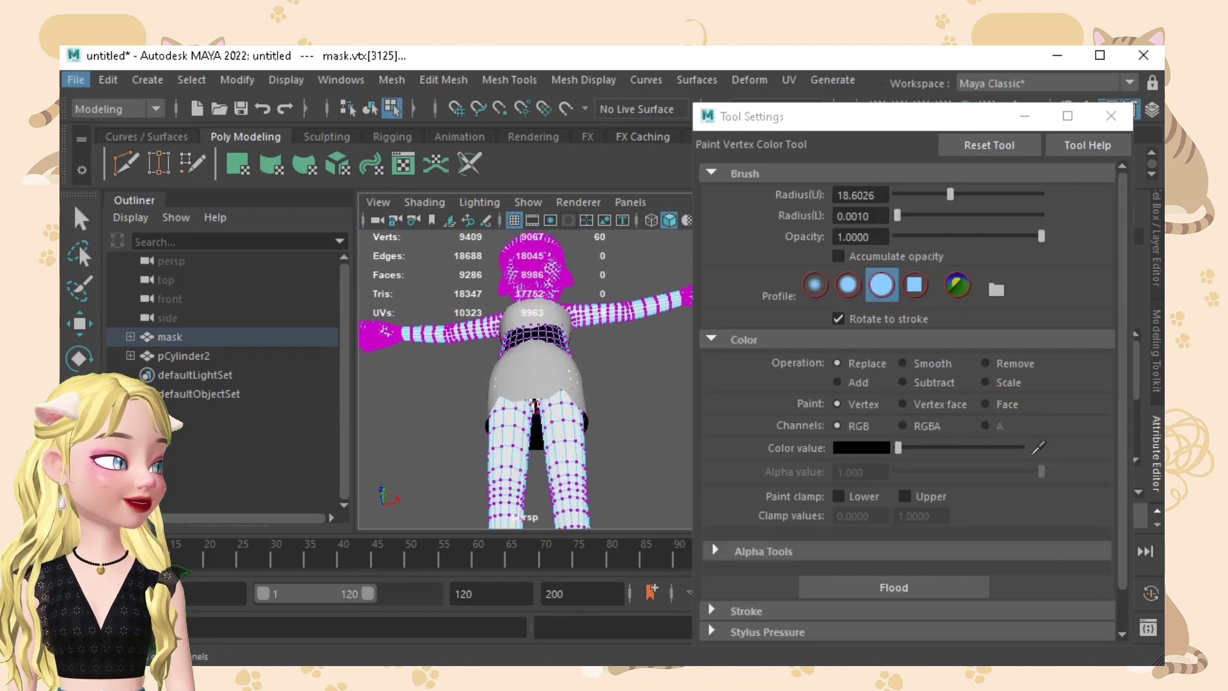
pyautogui.moveTo(898, 447); pyautogui.dragTo(1021, 448)
pyautogui.moveTo(557, 422)
pyautogui.keyDown('alt'); pyautogui.mouseDown()
pyautogui.moveTo(563, 362)
pyautogui.moveTo(565, 405)
pyautogui.mouseUp(); pyautogui.keyUp('alt')
pyautogui.scroll(8, 563, 362)
pyautogui.scroll(-6, 565, 406)
pyautogui.scroll(1, 502, 427)
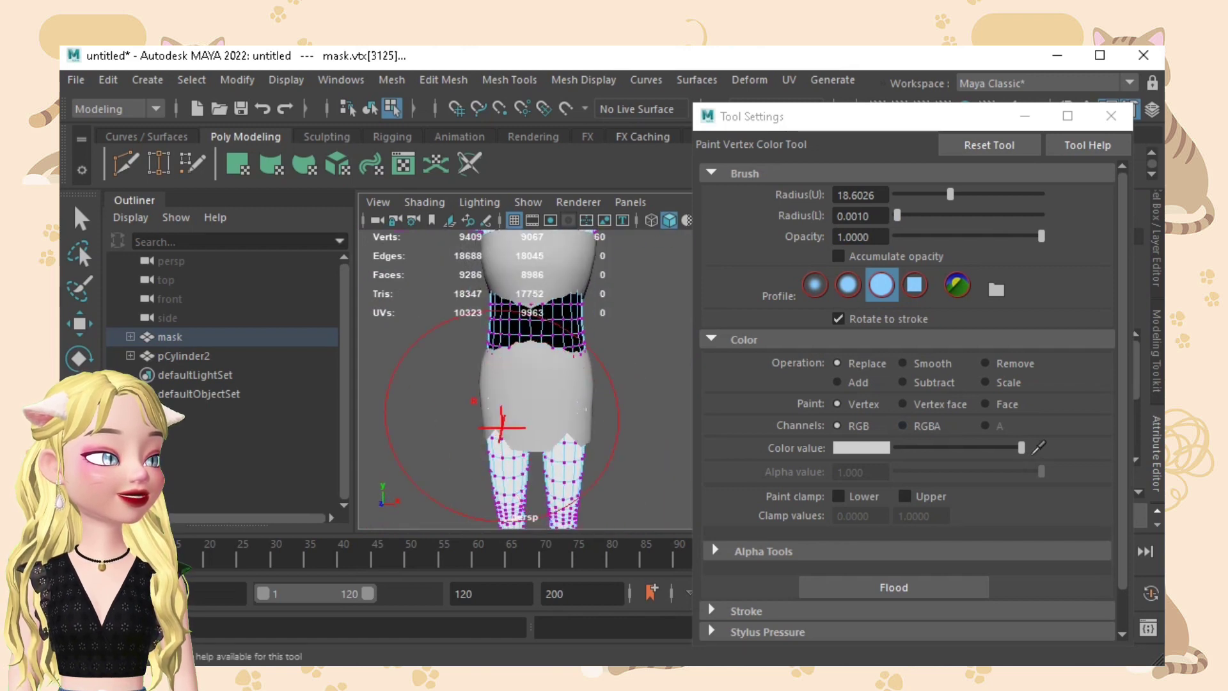
pyautogui.click(1111, 116)
pyautogui.press('q')
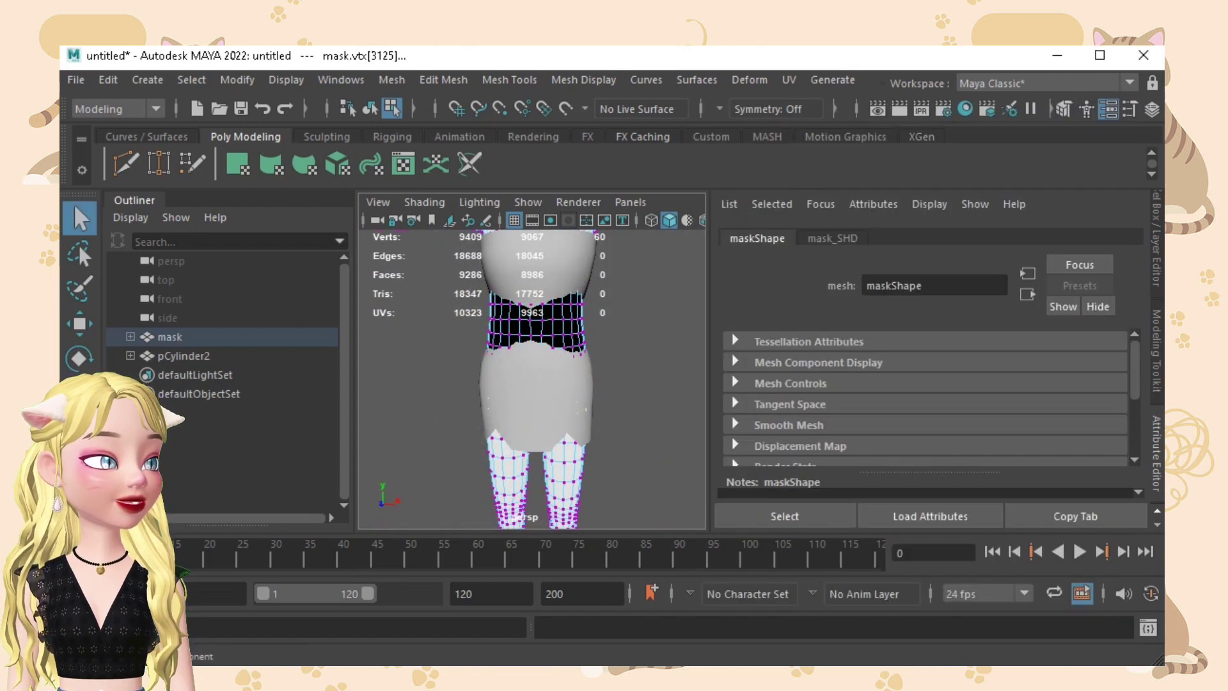
# Move the front faces of pCylinder2's skirt over each thigh slightly forward using soft selection.
pyautogui.click(184, 356)
pyautogui.press('F11')
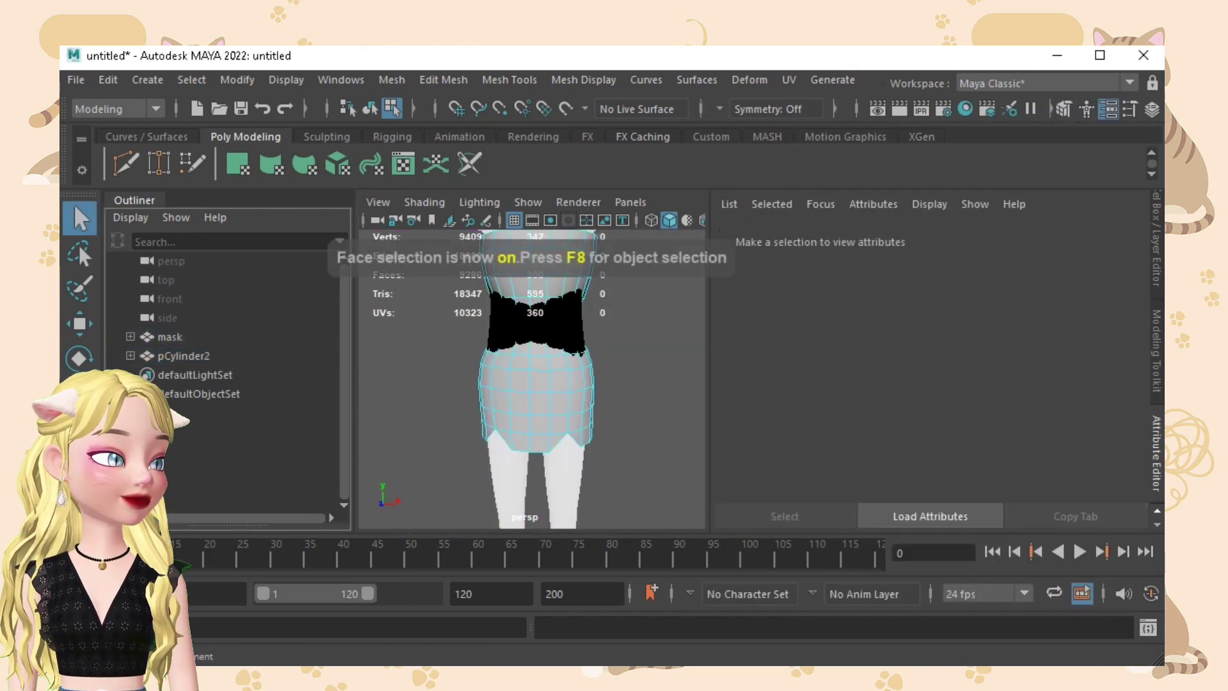
pyautogui.click(556, 404)
pyautogui.press('b')
pyautogui.keyDown('alt'); pyautogui.moveTo(557, 404); pyautogui.dragTo(543, 384); pyautogui.keyUp('alt')
pyautogui.press('w')
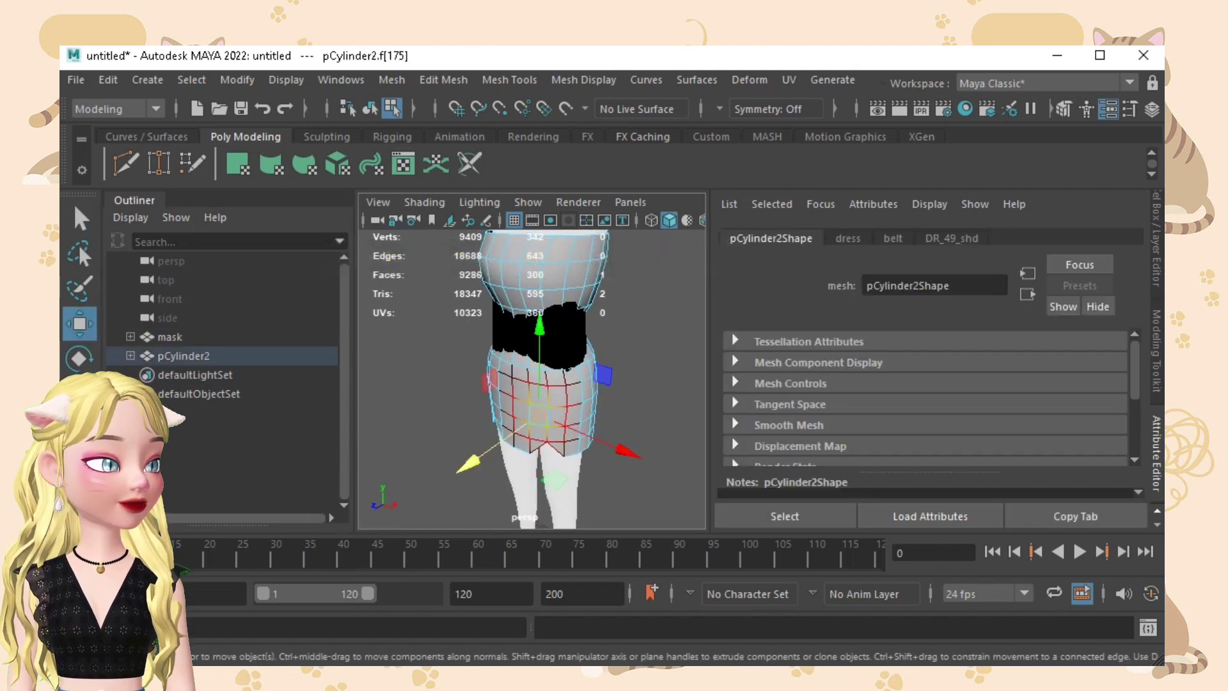
pyautogui.click(441, 416)
pyautogui.keyDown('alt'); pyautogui.moveTo(442, 416); pyautogui.dragTo(489, 406); pyautogui.keyUp('alt')
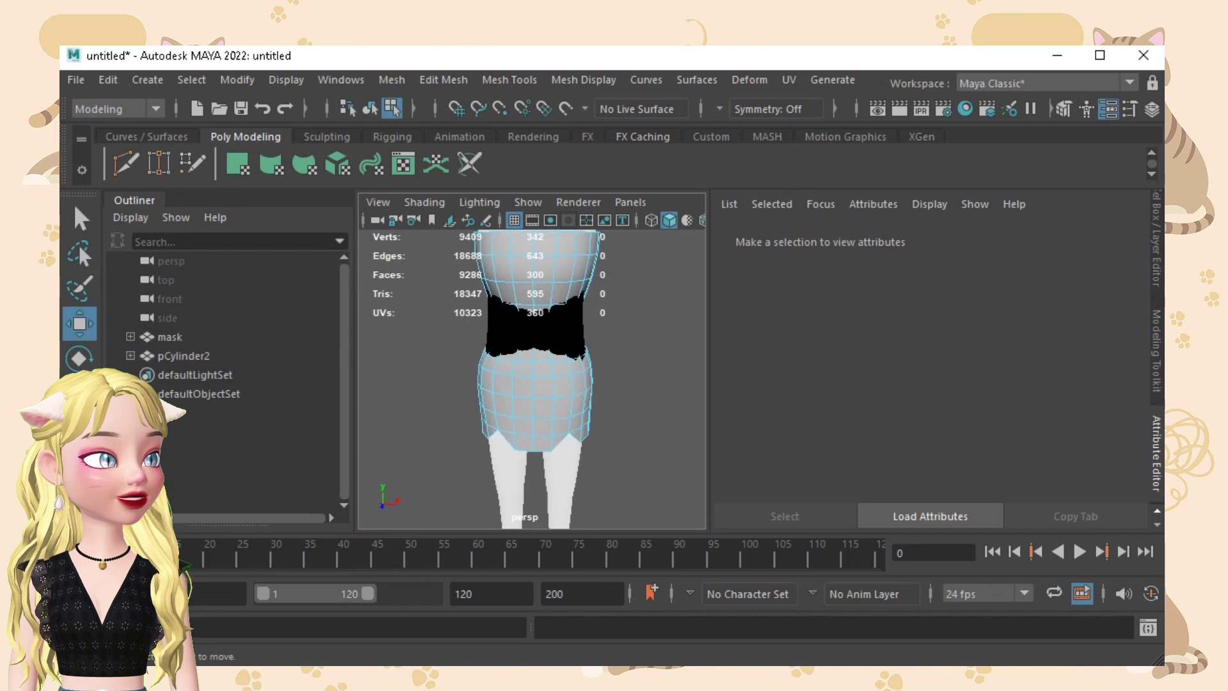
pyautogui.click(503, 404)
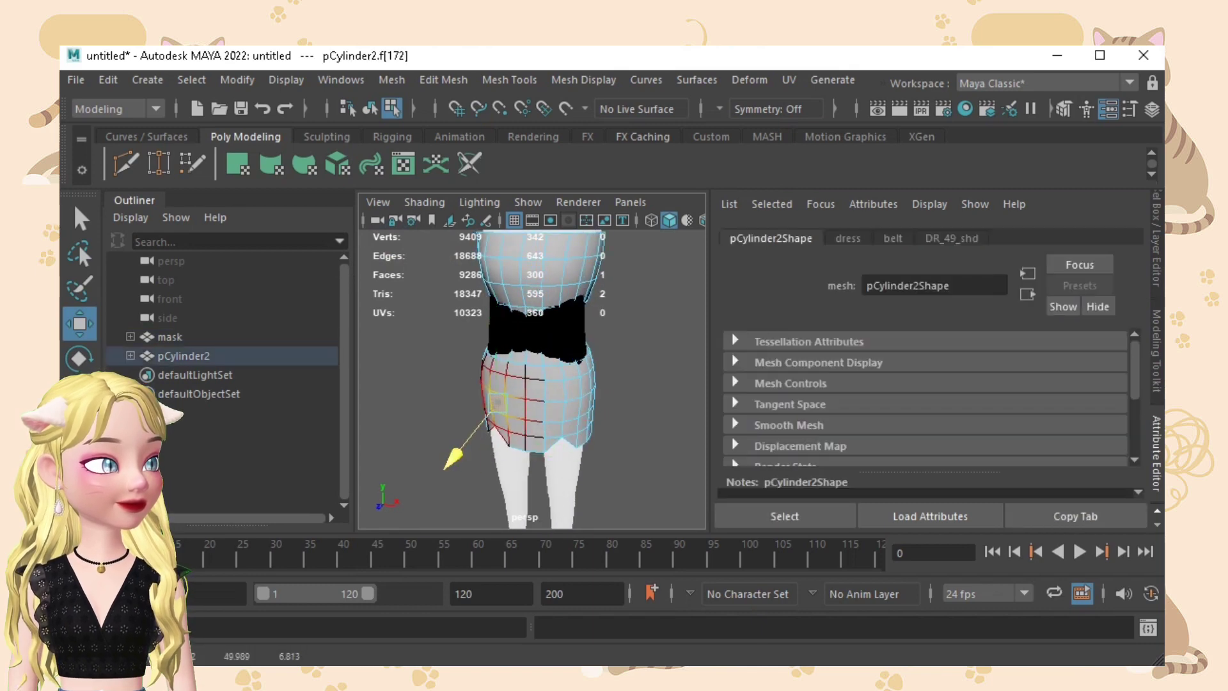
pyautogui.click(441, 441)
pyautogui.moveTo(441, 441)
pyautogui.keyDown('alt'); pyautogui.mouseDown()
pyautogui.moveTo(550, 349)
pyautogui.moveTo(528, 358)
pyautogui.moveTo(502, 422)
pyautogui.moveTo(454, 440)
pyautogui.moveTo(611, 441)
pyautogui.mouseUp(); pyautogui.keyUp('alt')
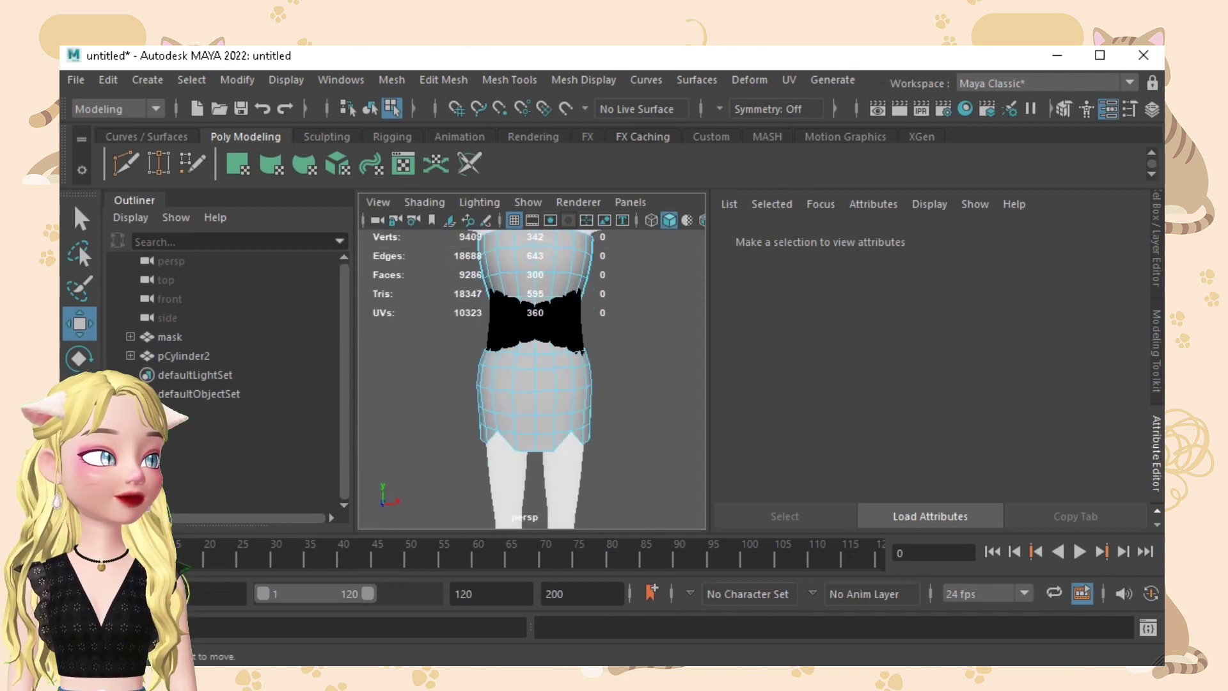
# Return to object selection mode with the Select tool and view the whole figure.
pyautogui.moveTo(664, 313); pyautogui.dragTo(673, 363, button='right')
pyautogui.moveTo(664, 224); pyautogui.dragTo(633, 316, button='right')
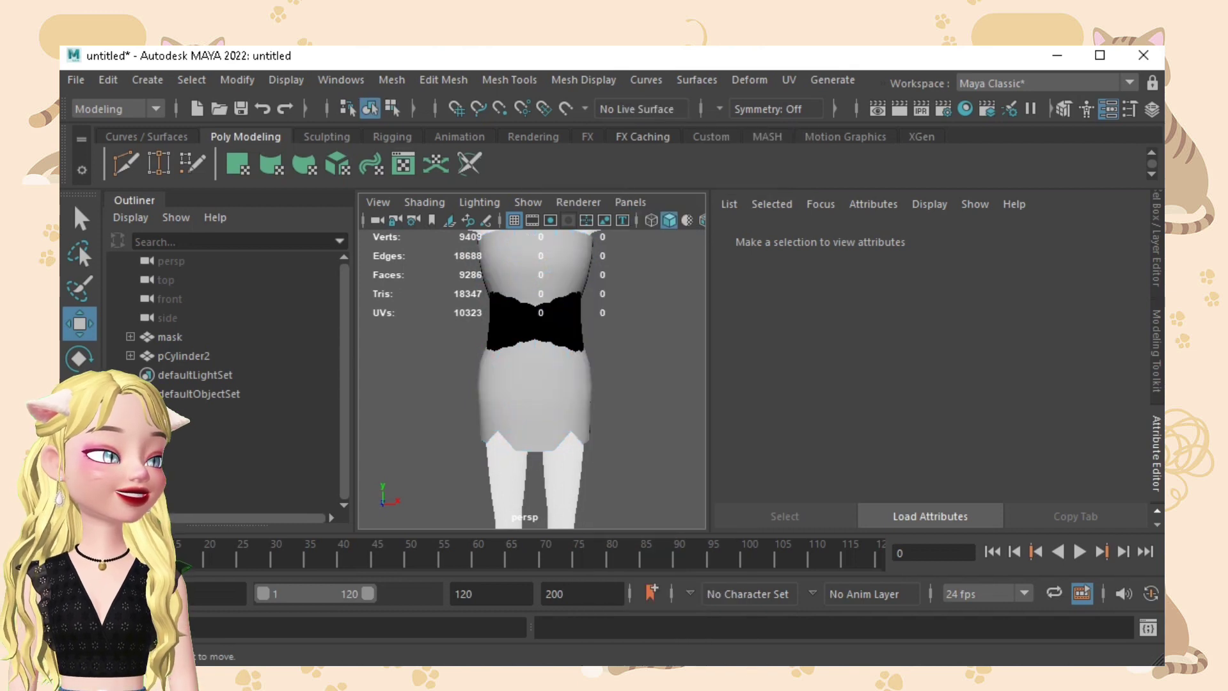
pyautogui.press('q')
pyautogui.scroll(-5, 601, 383)
pyautogui.moveTo(602, 384)
pyautogui.keyDown('alt'); pyautogui.mouseDown()
pyautogui.moveTo(566, 396)
pyautogui.moveTo(585, 393)
pyautogui.mouseUp(); pyautogui.keyUp('alt')
# Rename the combined mesh pCylinder2 as dress and place it above mask in the Outliner.
pyautogui.click(173, 337)
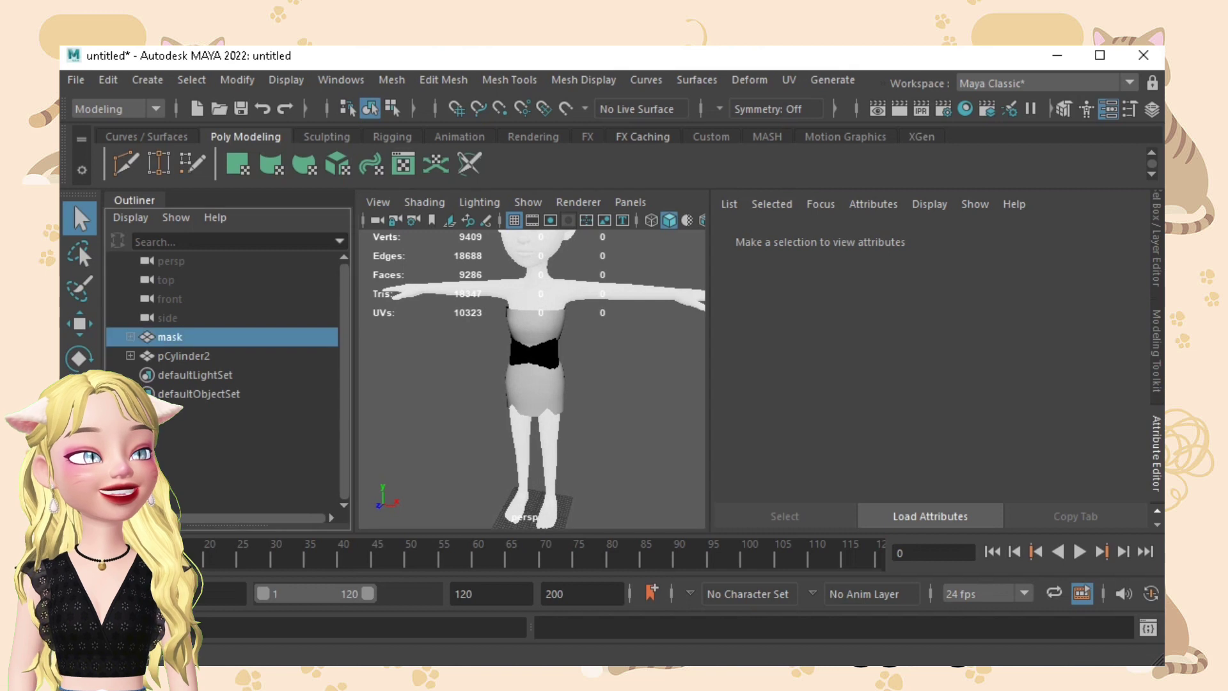
pyautogui.click(184, 355)
pyautogui.doubleClick(184, 355)
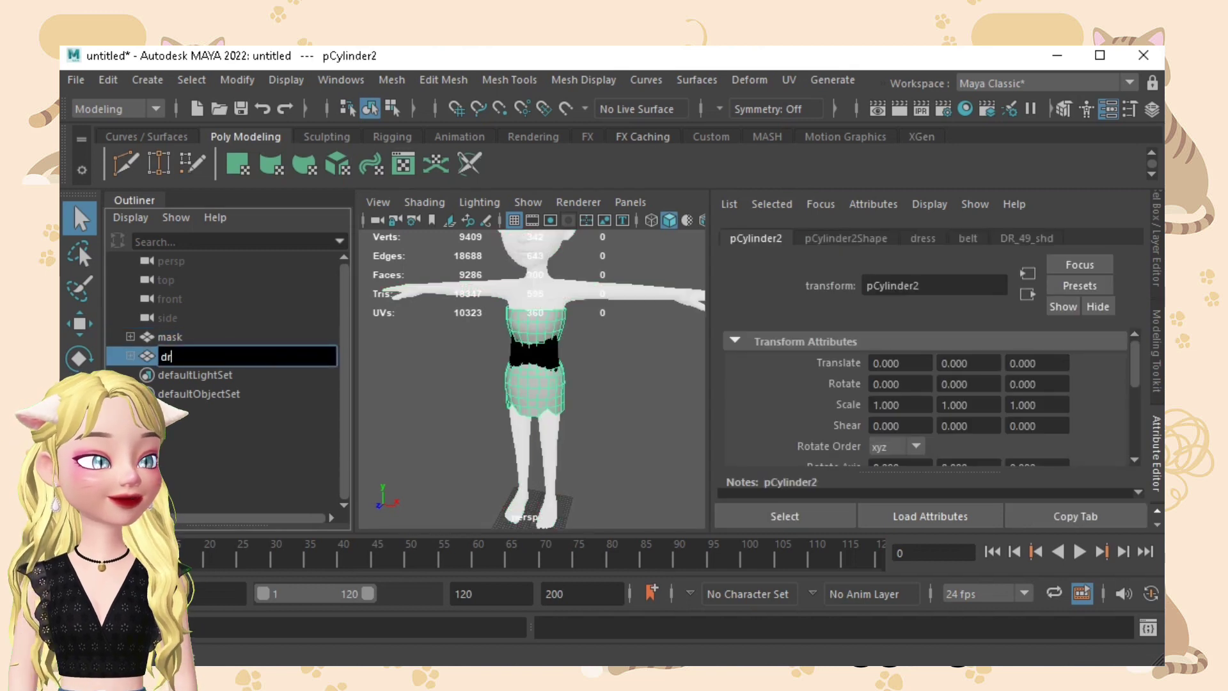
pyautogui.write('dress')
pyautogui.press('Return')
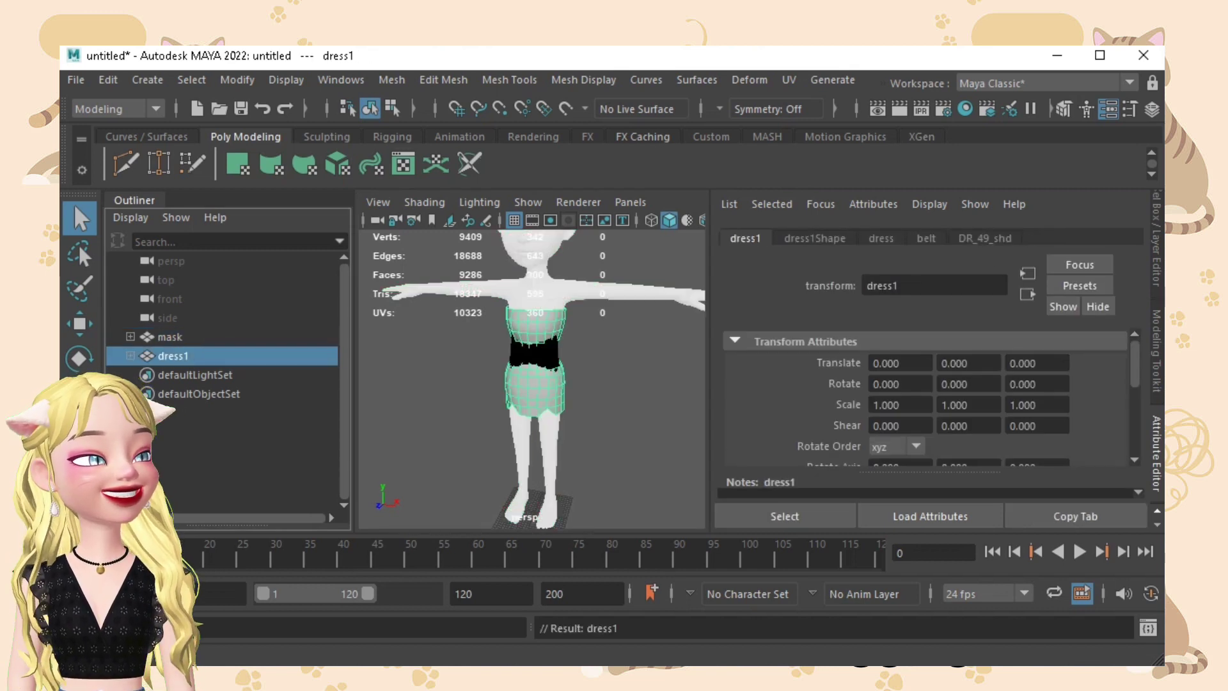
pyautogui.click(626, 396)
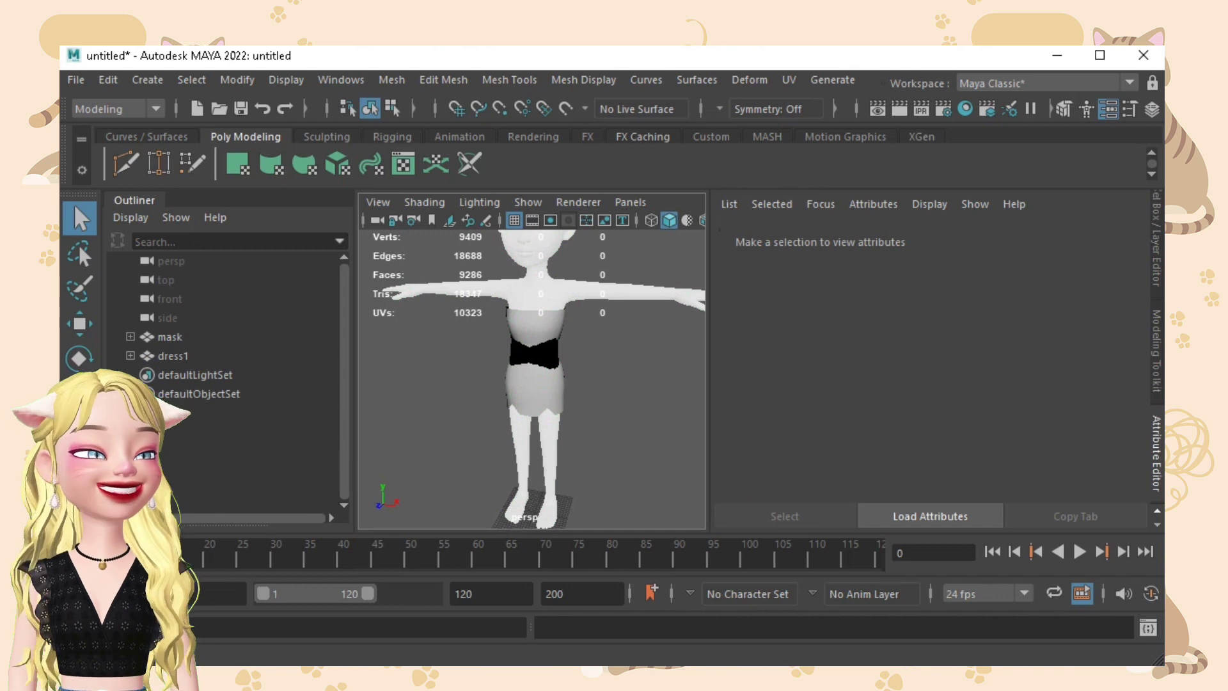
pyautogui.moveTo(174, 356); pyautogui.dragTo(174, 328, button='middle')
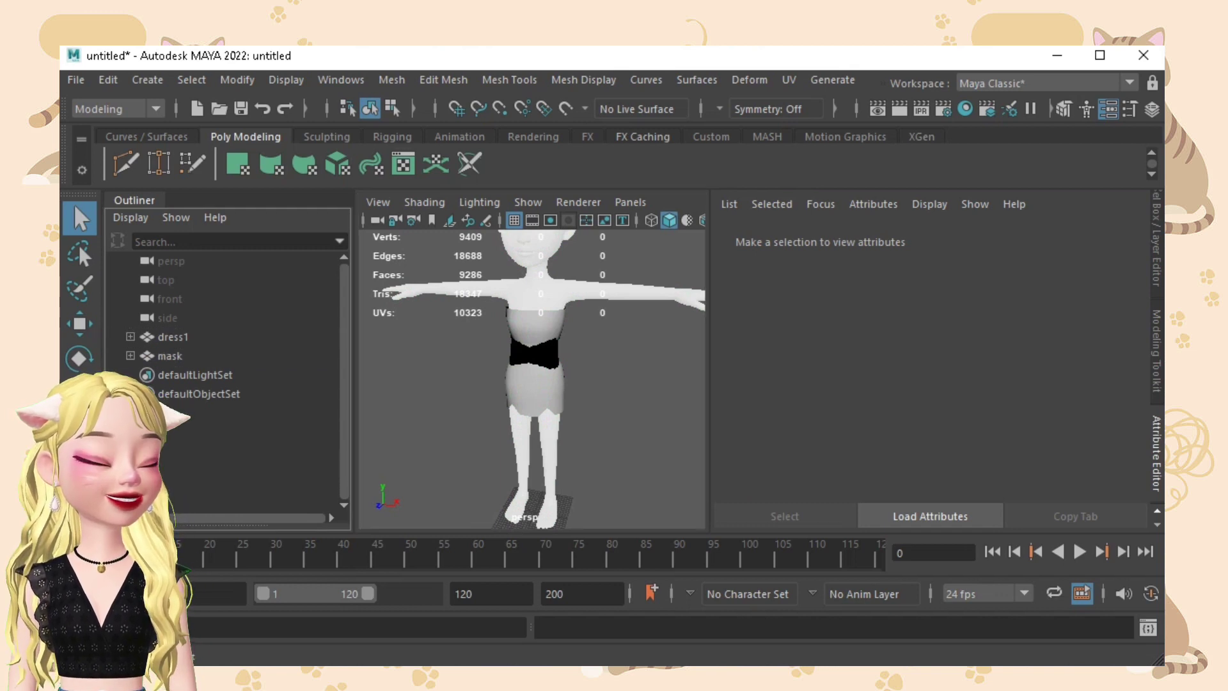
# Import the creatorBaseSet_zepeto file from the BODIES folder into the Maya scene.
pyautogui.keyDown('alt'); pyautogui.moveTo(531, 397); pyautogui.dragTo(548, 394); pyautogui.keyUp('alt')
pyautogui.hotkey('alt', 'Tab')
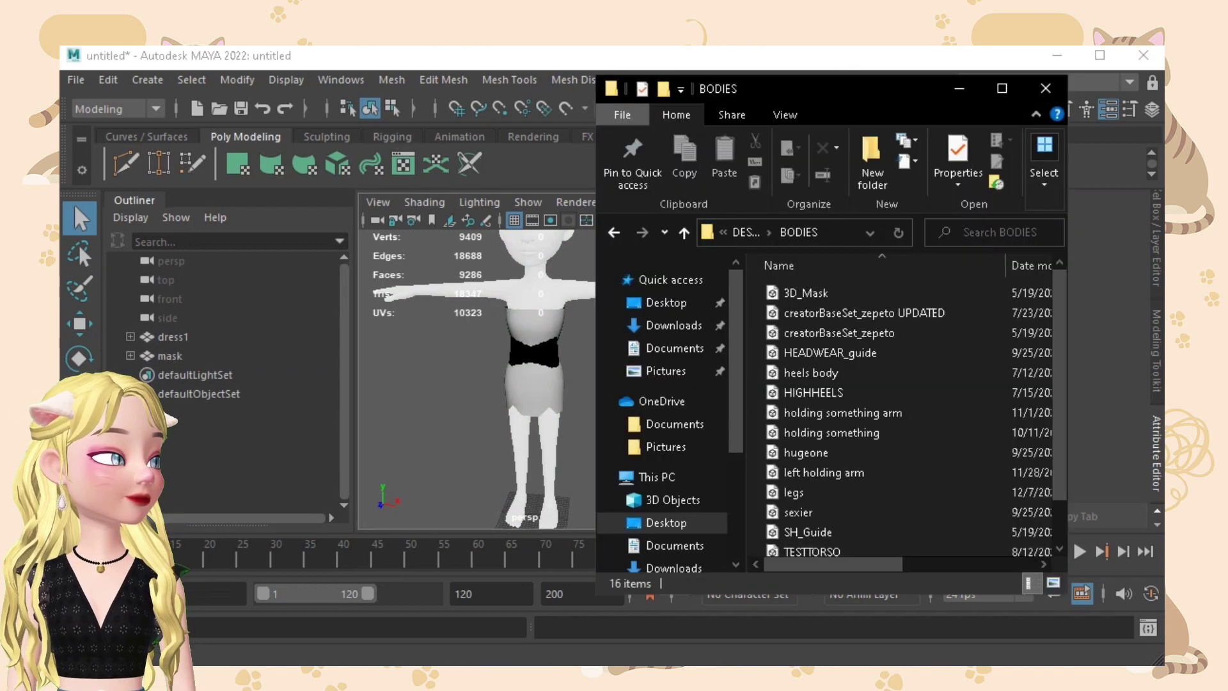
pyautogui.moveTo(837, 333); pyautogui.dragTo(515, 365)
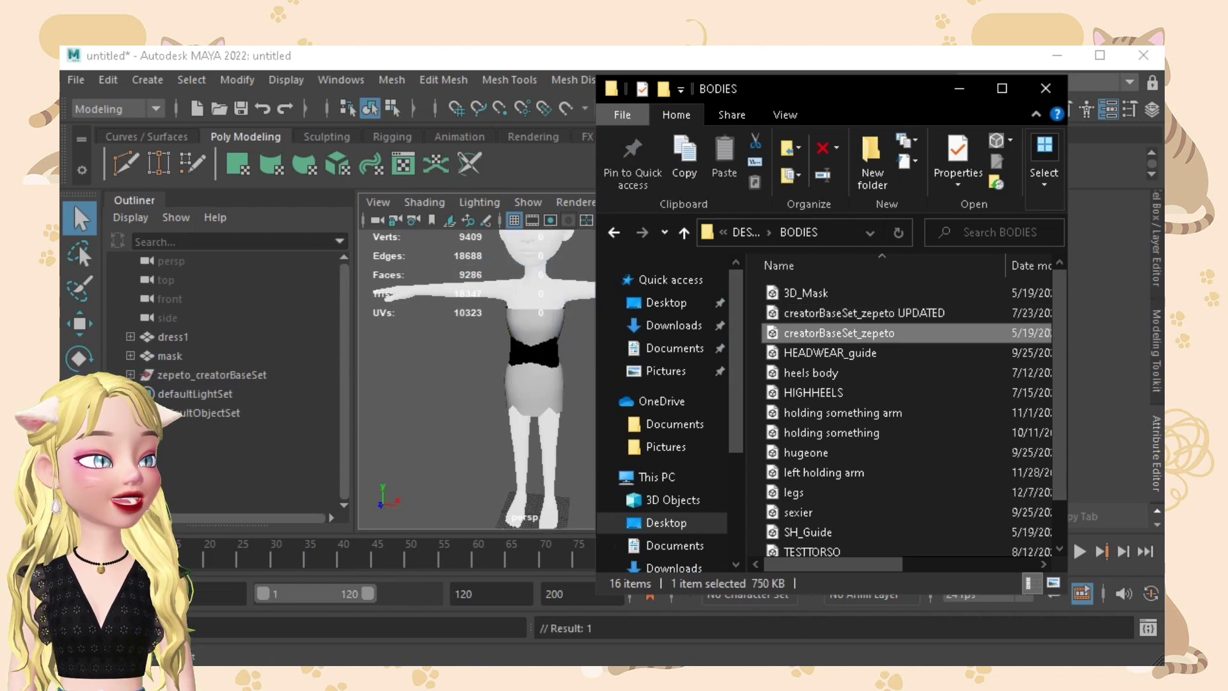
pyautogui.click(447, 396)
# Take the hips joint out of zepeto_creatorBaseSet, delete that leftover group, and place hips below mask in the Outliner.
pyautogui.click(130, 375)
pyautogui.moveTo(179, 394); pyautogui.dragTo(186, 365, button='middle')
pyautogui.click(211, 394)
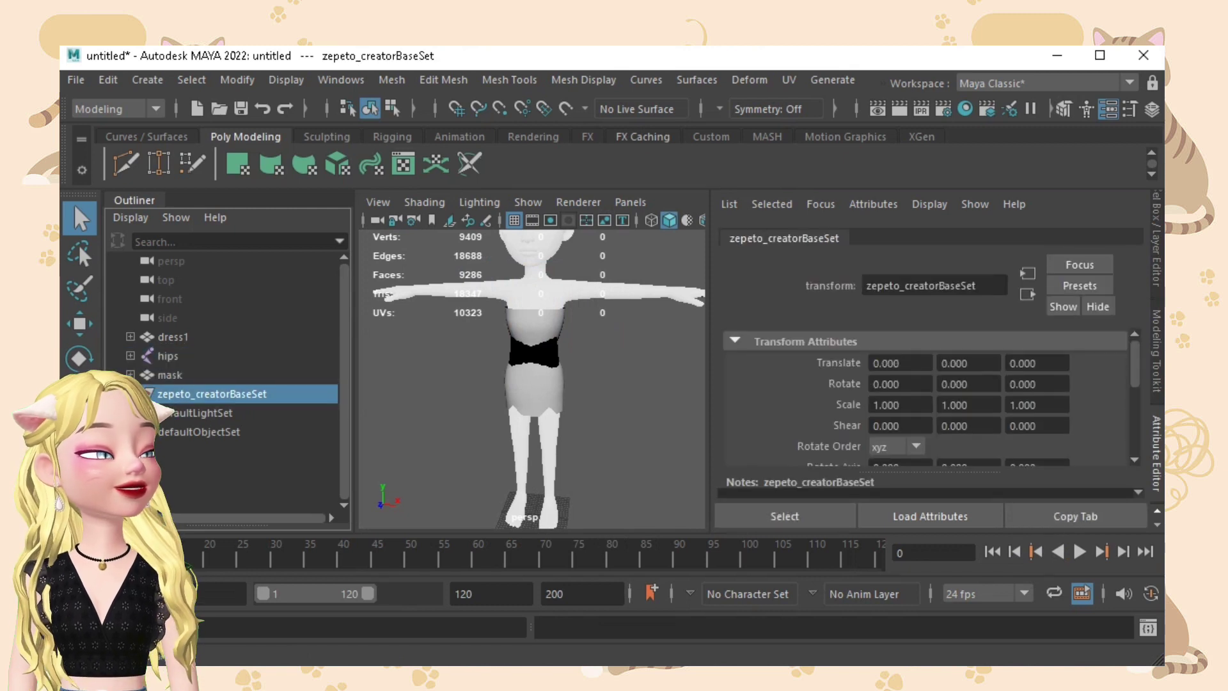
pyautogui.press('Delete')
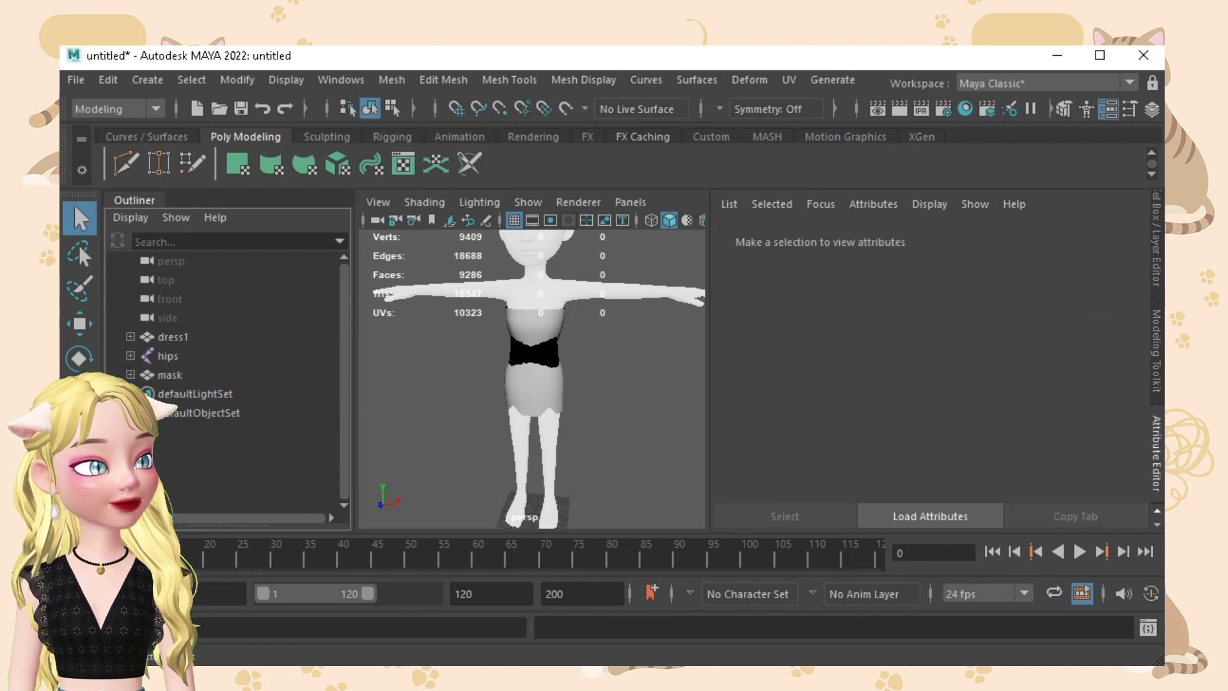
pyautogui.moveTo(179, 373); pyautogui.dragTo(179, 385, button='middle')
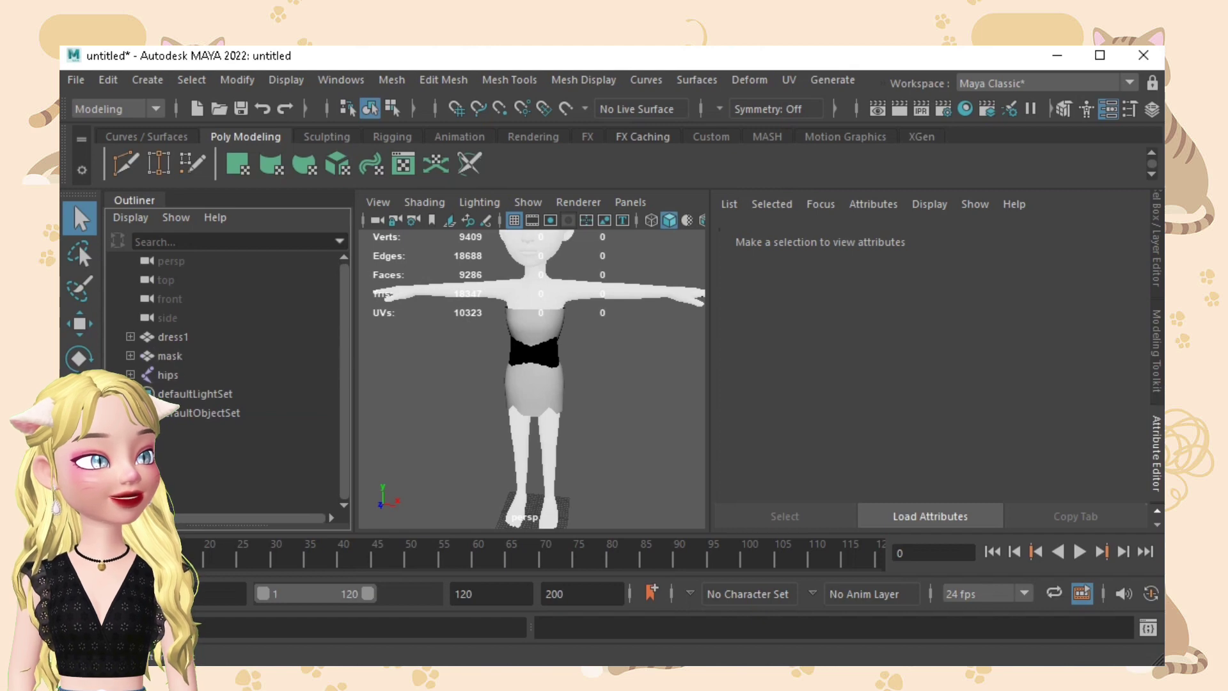
# Export dress1, mask and hips together to the Desktop as an FBX file named "tube dress sample".
pyautogui.click(172, 338)
pyautogui.keyDown('shift'); pyautogui.click(168, 375); pyautogui.keyUp('shift')
pyautogui.click(76, 80)
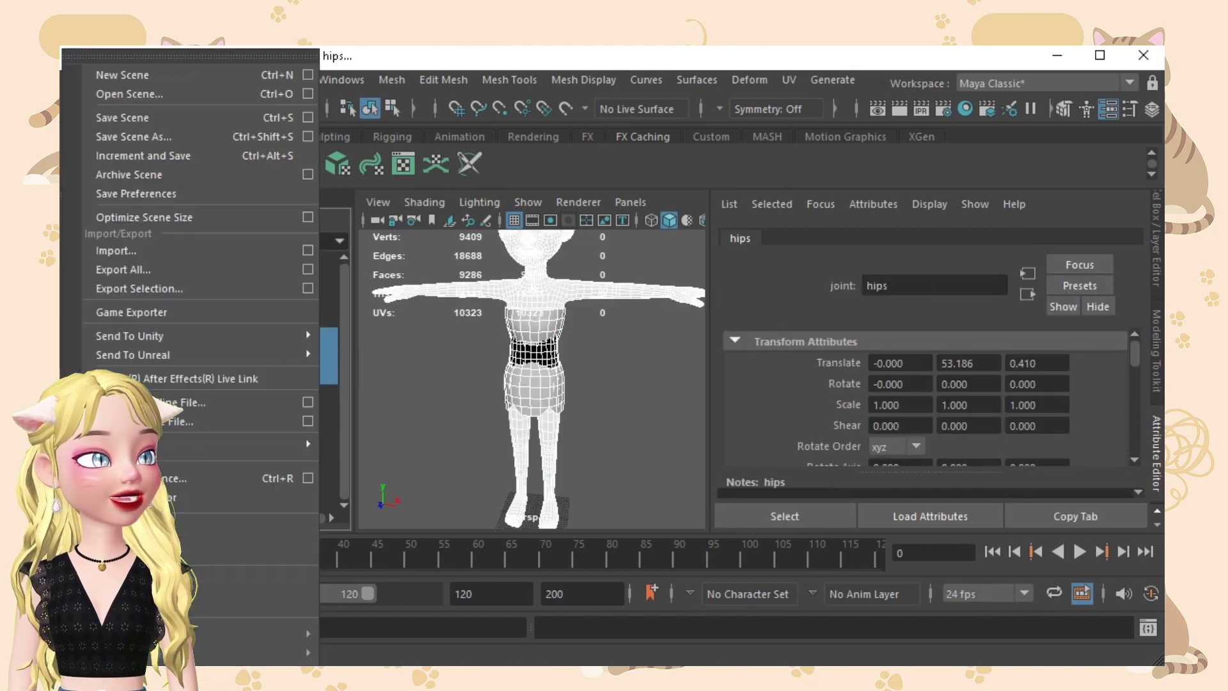
pyautogui.click(138, 287)
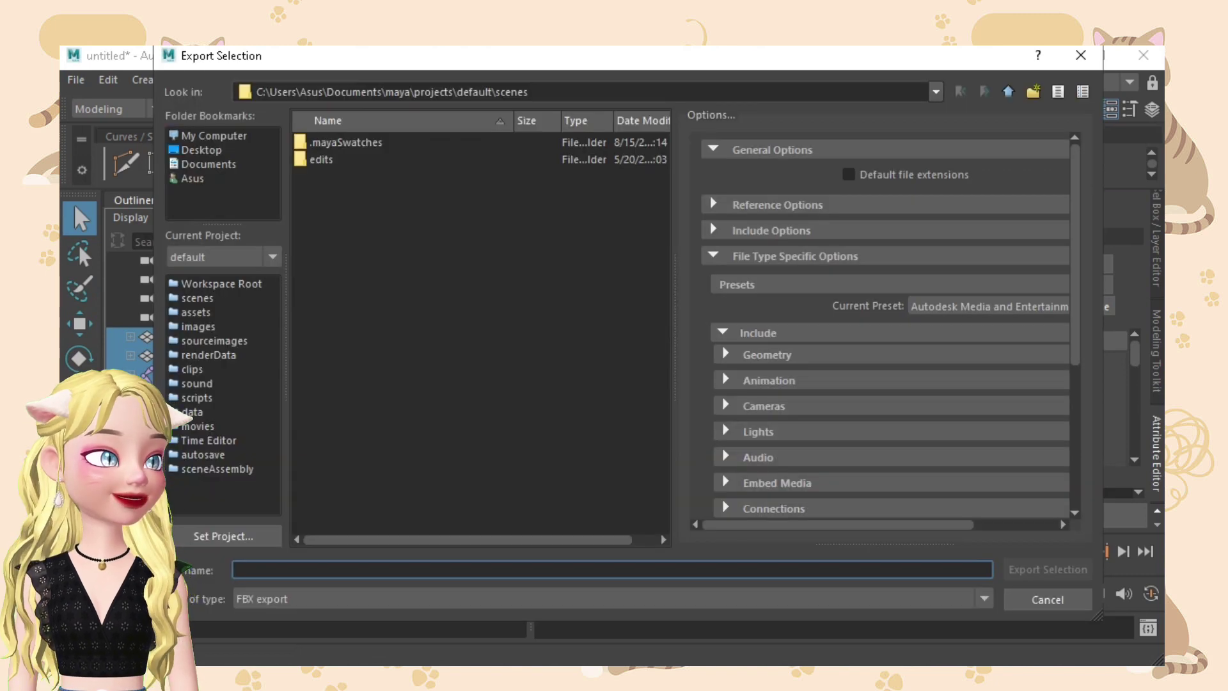
pyautogui.click(202, 151)
pyautogui.click(448, 569)
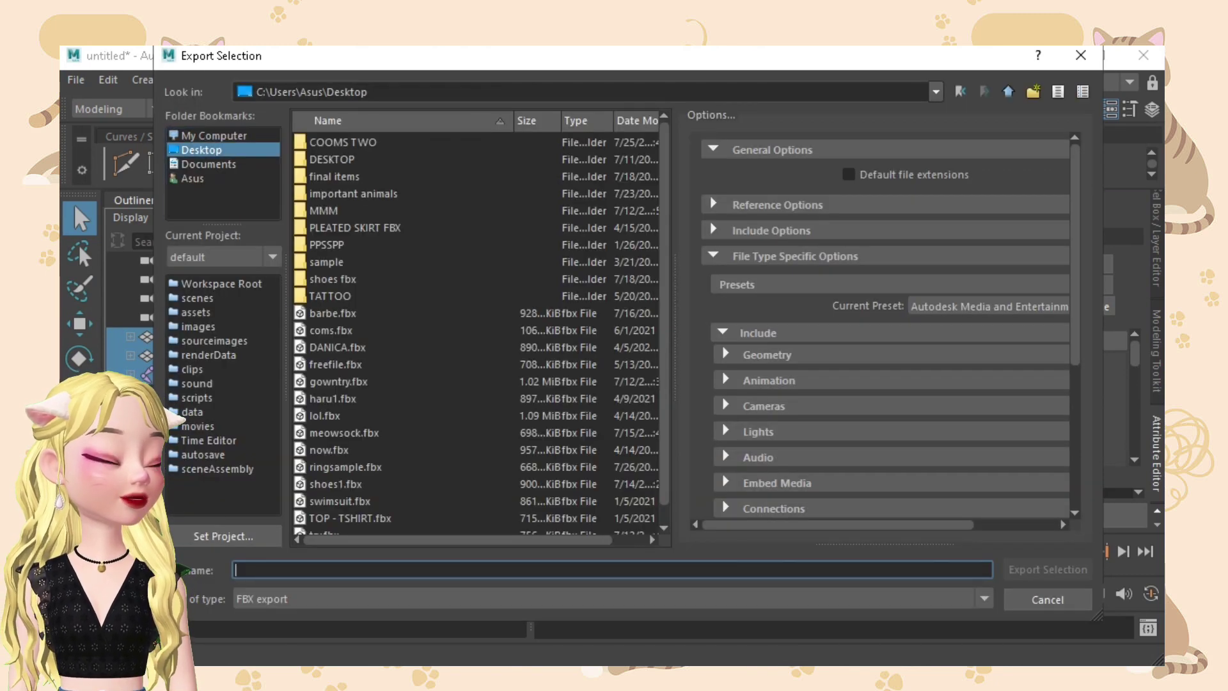
pyautogui.write('tube')
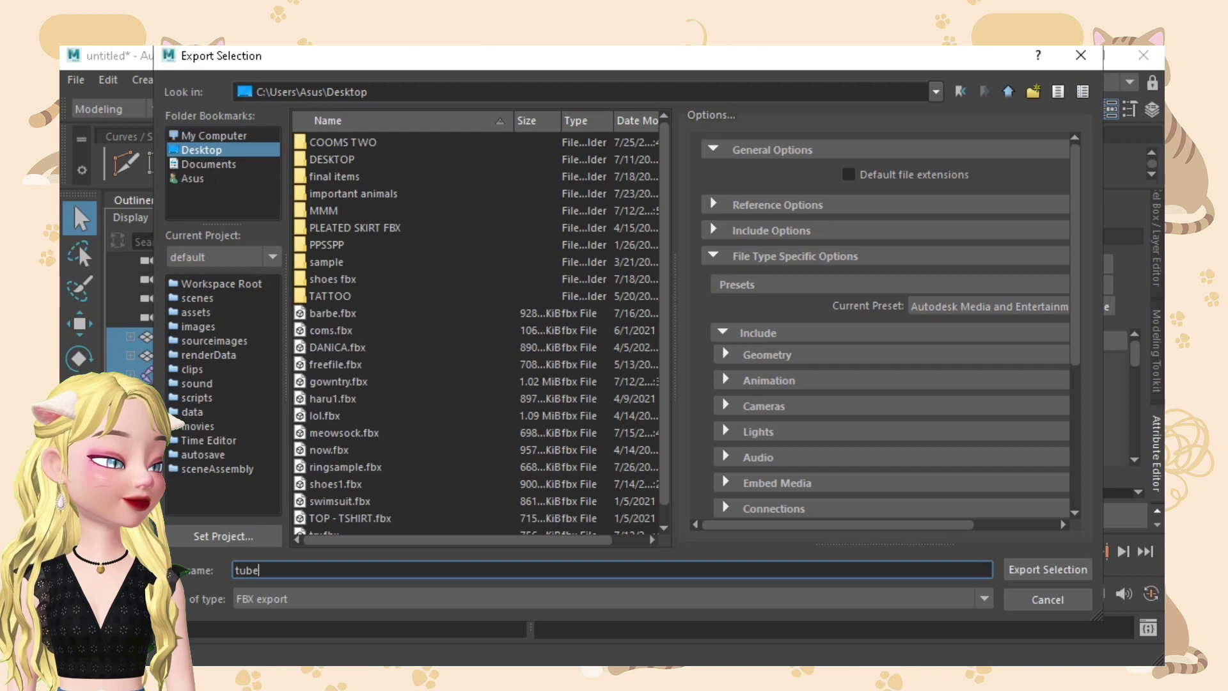
pyautogui.write(' dress sample')
pyautogui.press('Return')
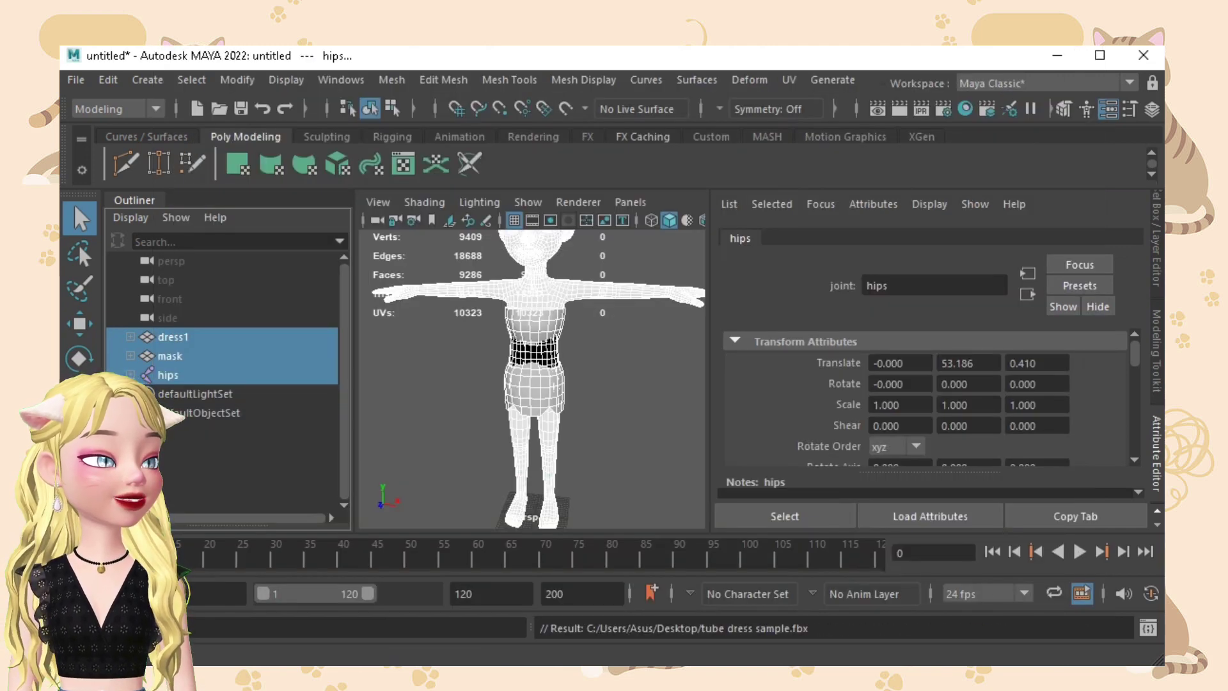
# Switch to Unity and import the tube dress sample file from the Desktop into the project's koi old folder.
pyautogui.hotkey('alt', 'Tab')
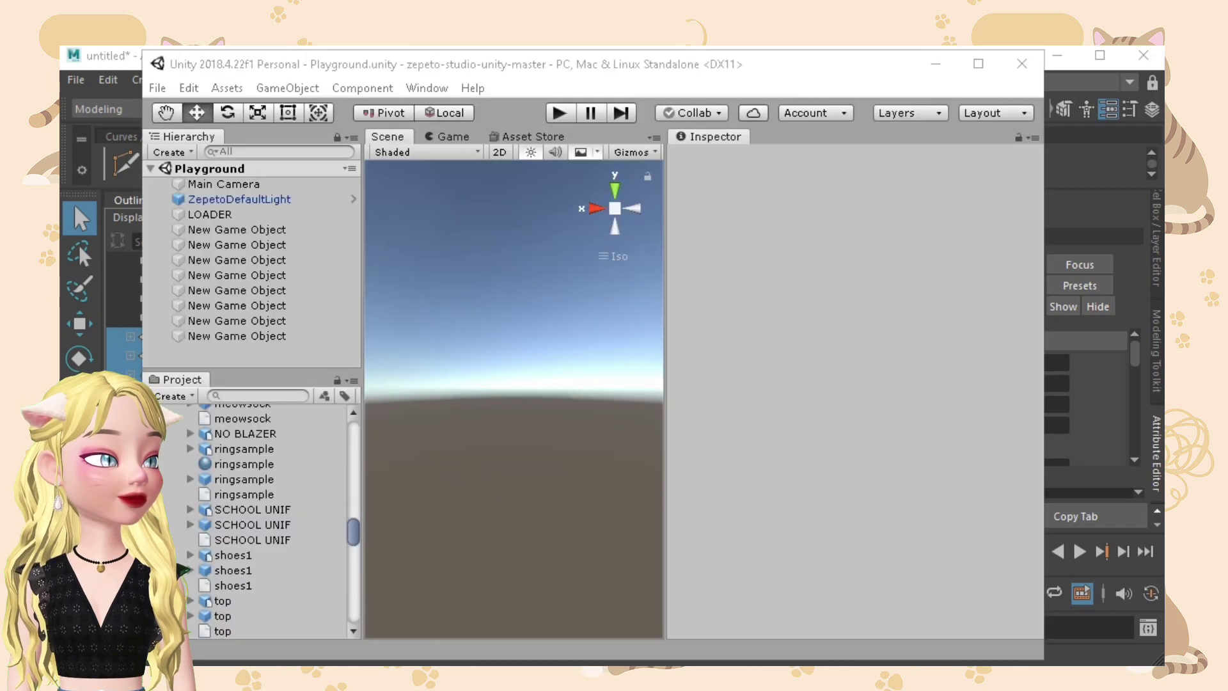
pyautogui.scroll(6, 275, 521)
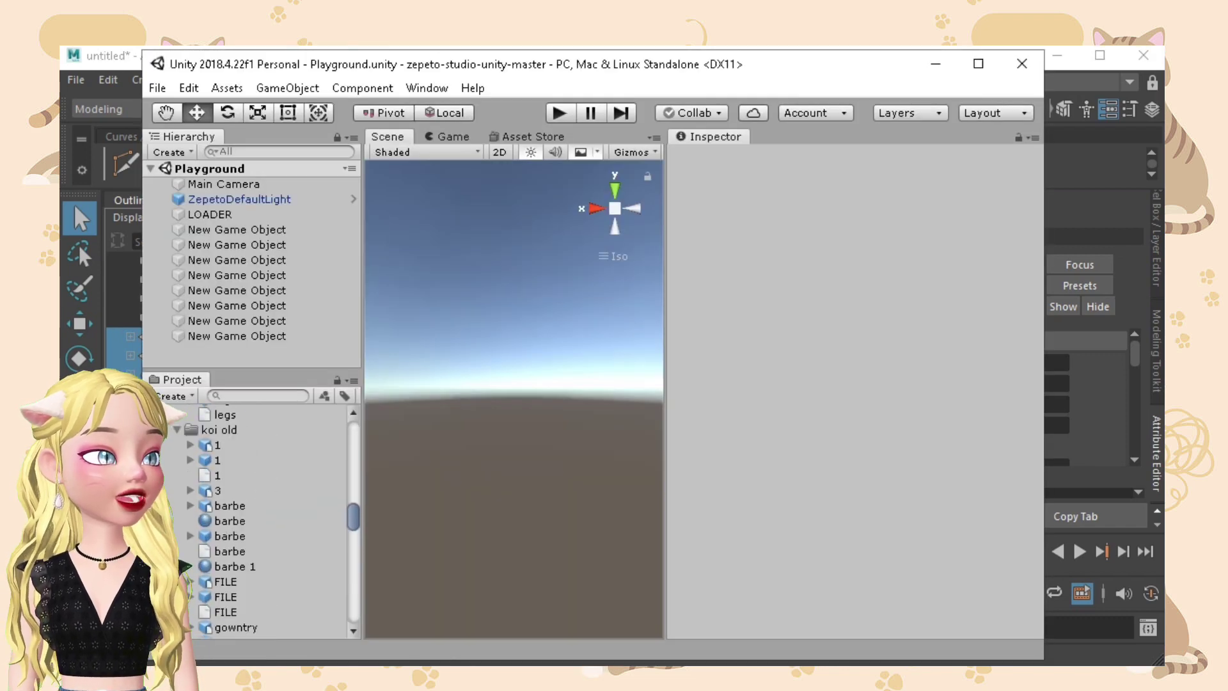
pyautogui.click(434, 595)
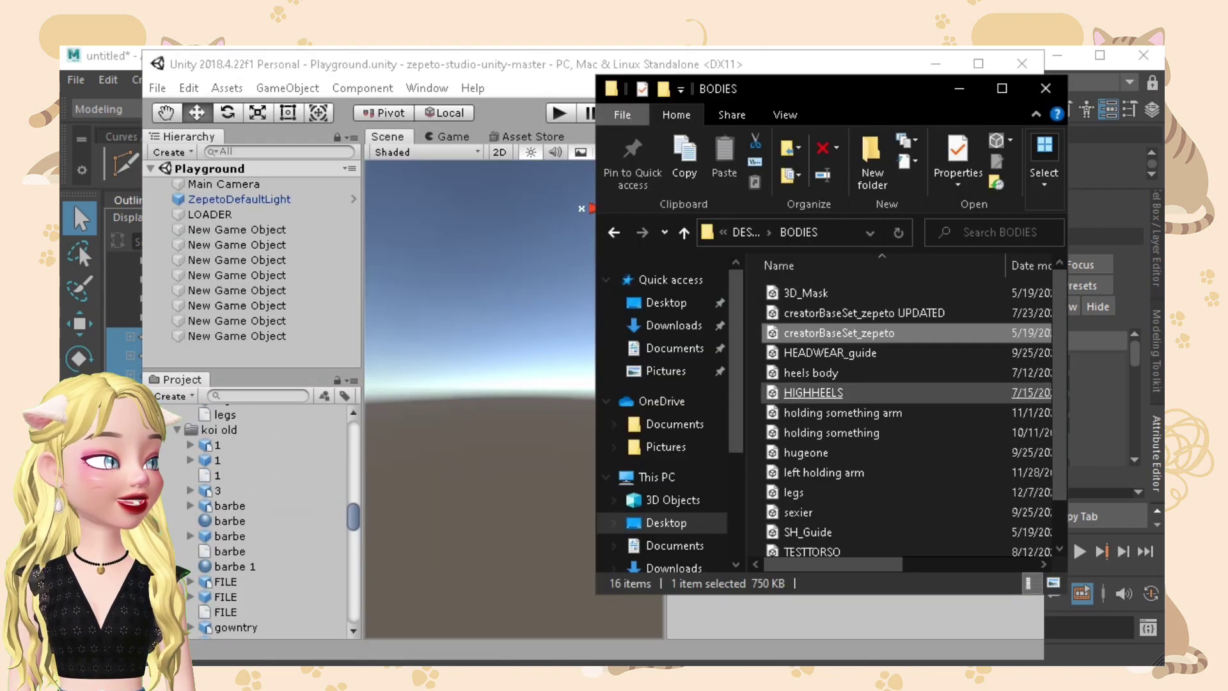
pyautogui.click(667, 303)
pyautogui.scroll(-10, 895, 415)
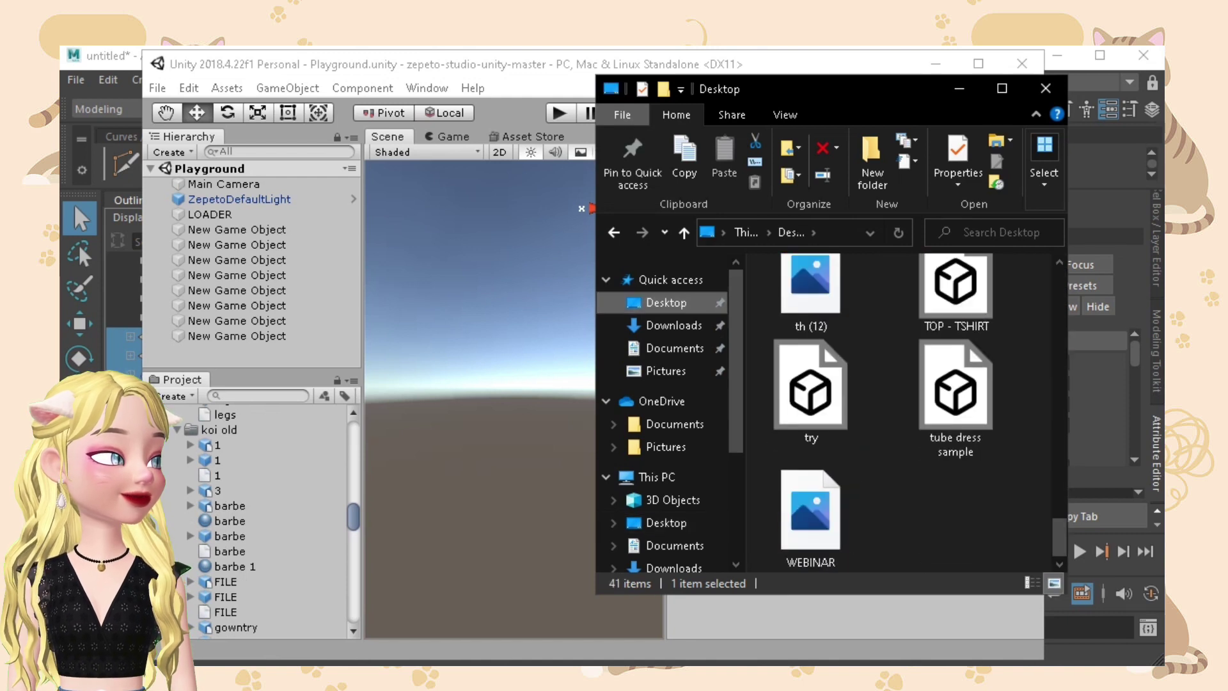
pyautogui.click(956, 396)
pyautogui.moveTo(955, 397); pyautogui.dragTo(256, 429)
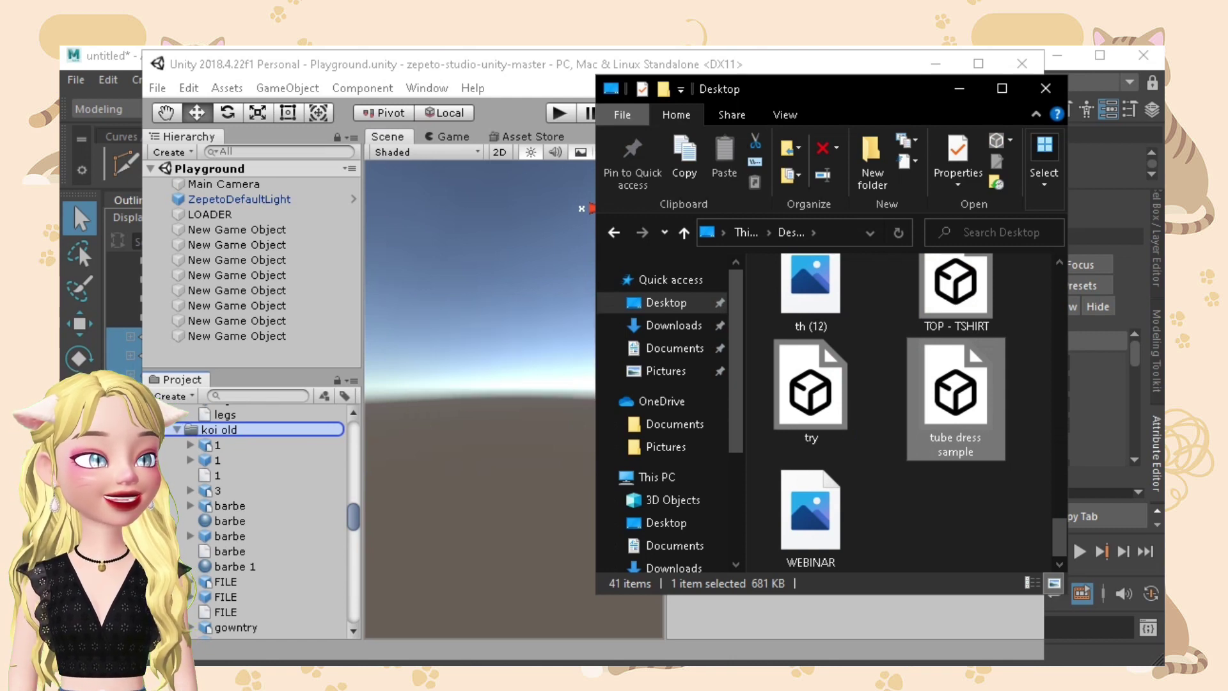
pyautogui.click(473, 409)
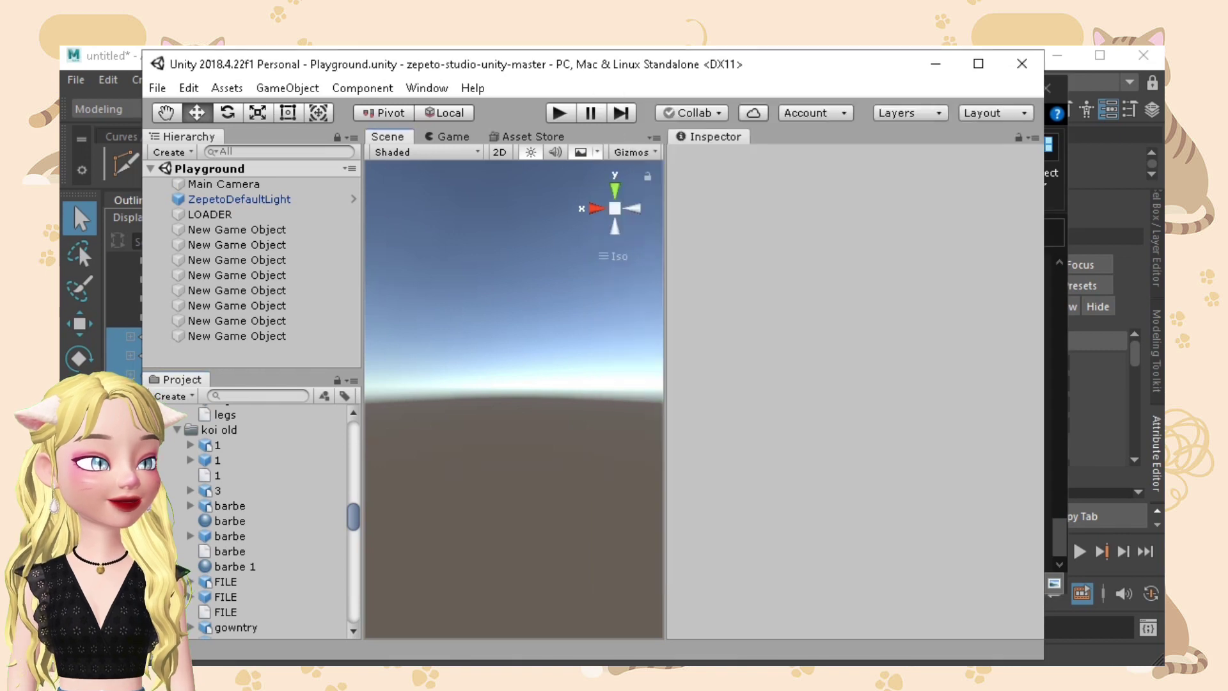
# Create a material named tubedressmaterial alongside the imported tube dress sample model in the koi old folder.
pyautogui.scroll(-3, 288, 518)
pyautogui.scroll(-8, 288, 518)
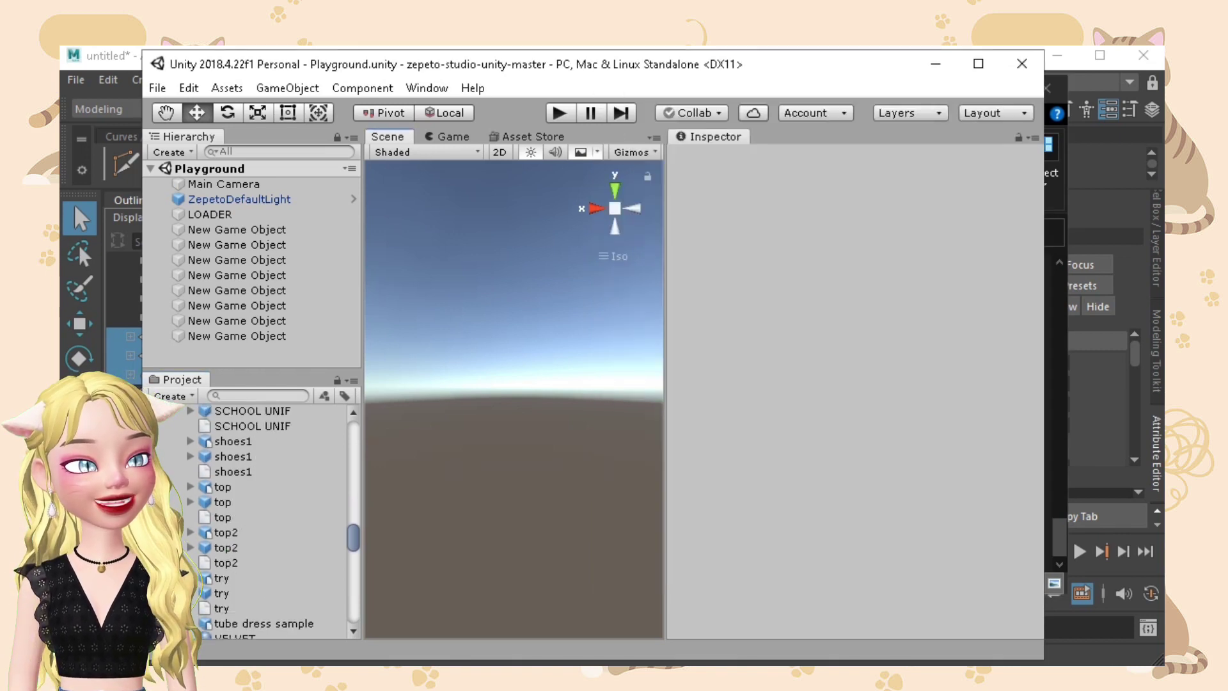
pyautogui.scroll(-2, 185, 569)
pyautogui.click(185, 567)
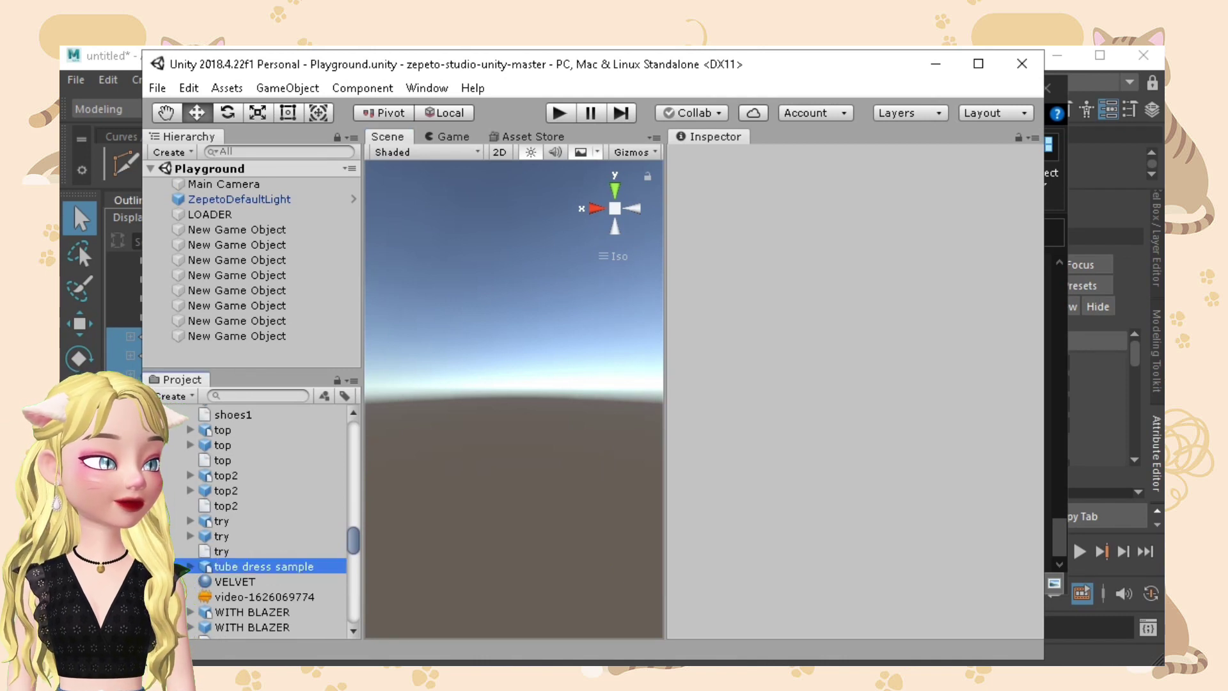
pyautogui.keyDown('alt'); pyautogui.moveTo(928, 409); pyautogui.dragTo(959, 383); pyautogui.keyUp('alt')
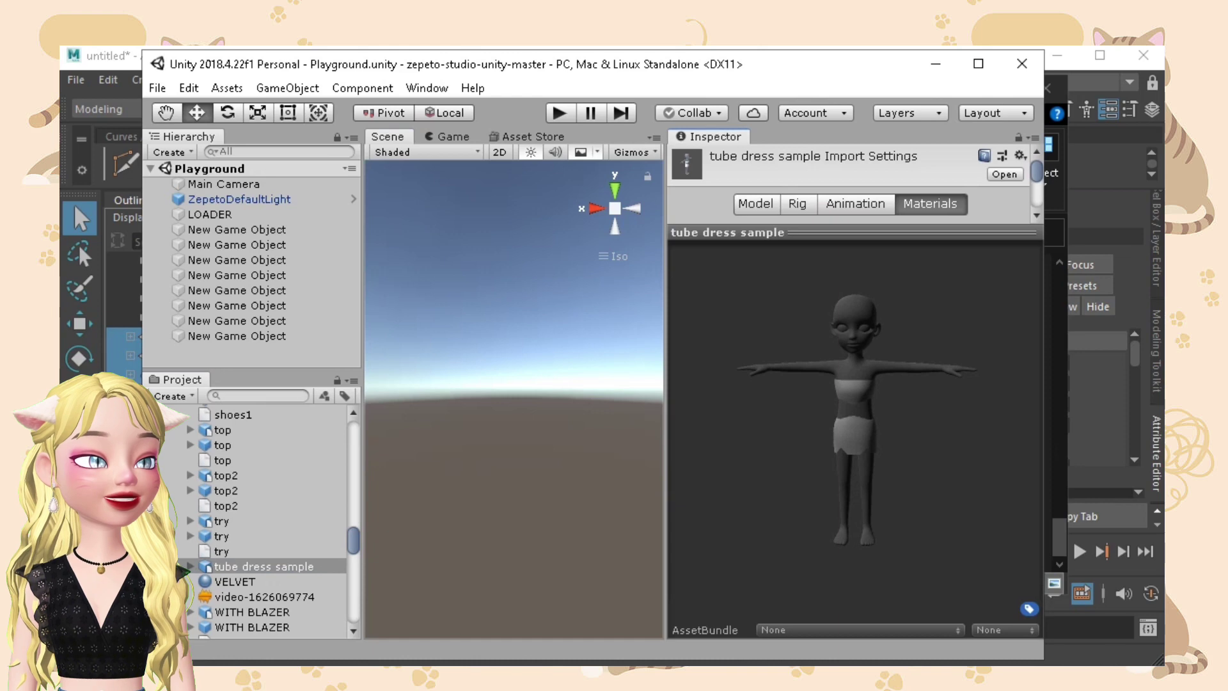
pyautogui.rightClick(269, 566)
pyautogui.moveTo(383, 49)
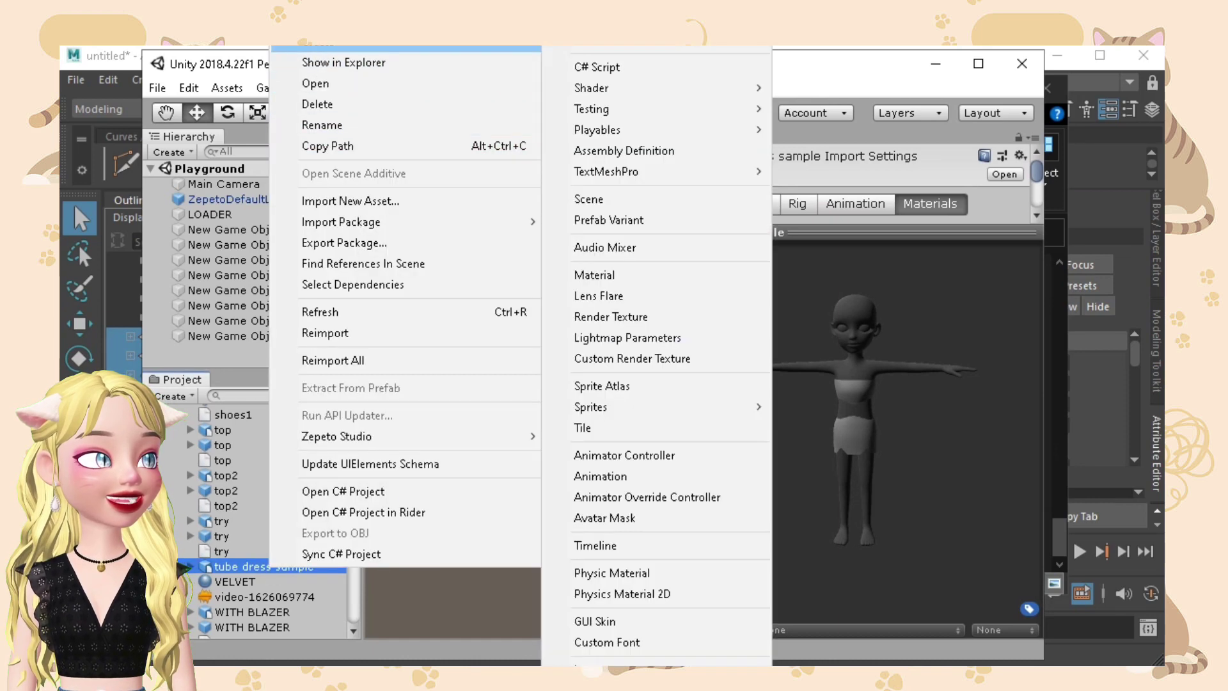
pyautogui.click(595, 275)
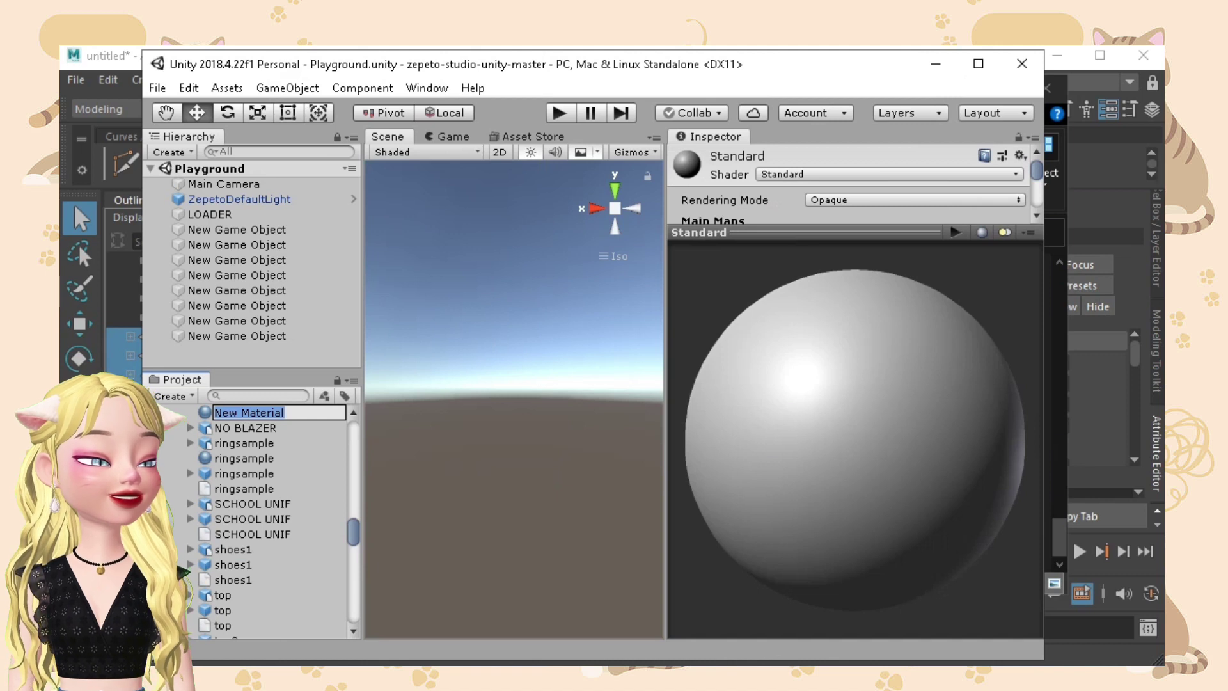
pyautogui.write('tubedressmateria')
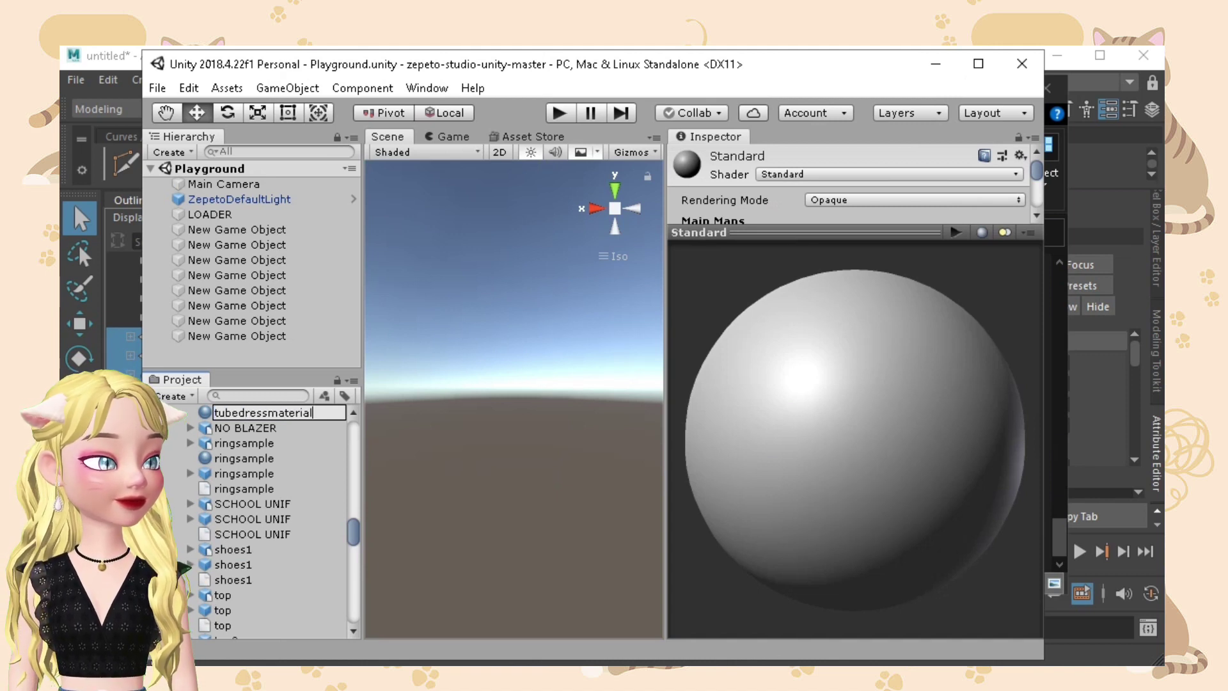
pyautogui.press('Return')
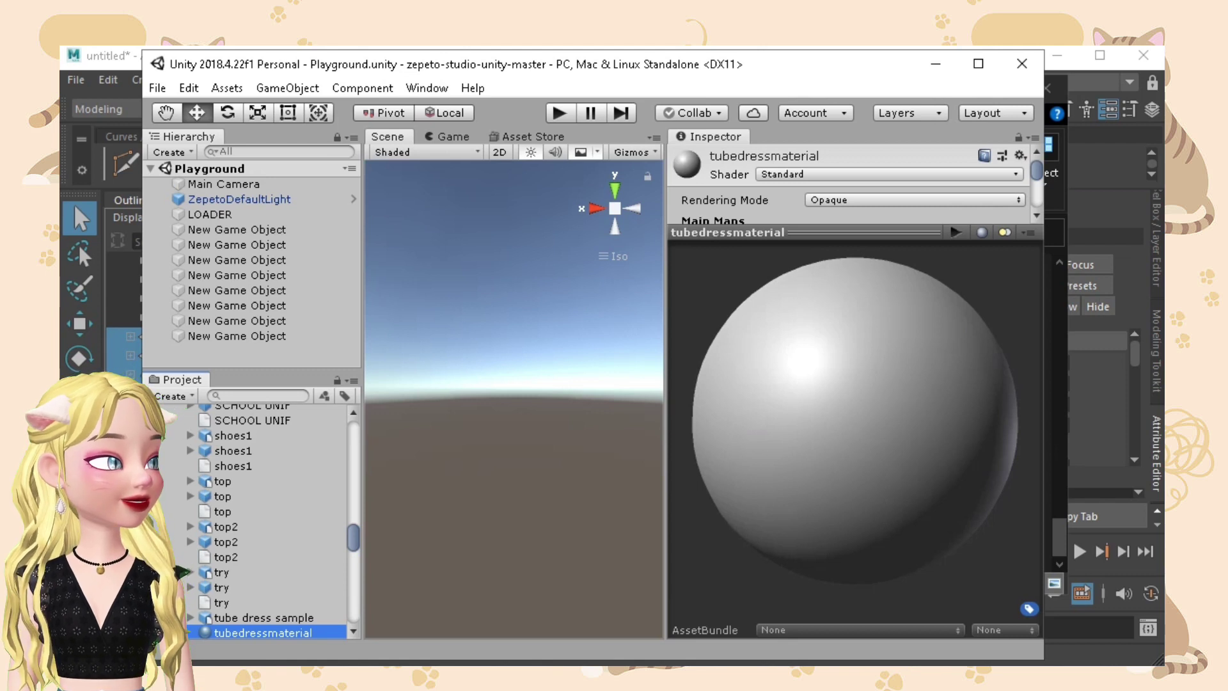
# Set the tubedressmaterial shader to Wit/Standard and lower its smoothness to 0 and shininess to 0.03.
pyautogui.moveTo(864, 233); pyautogui.dragTo(864, 433)
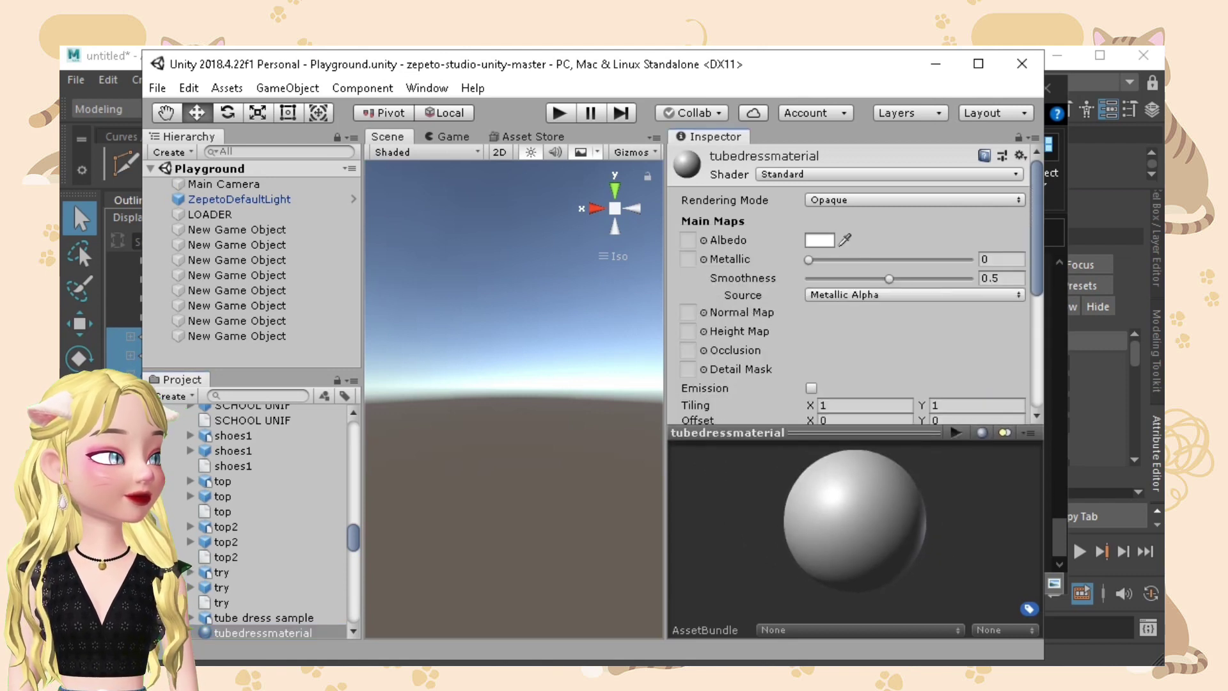
pyautogui.click(889, 174)
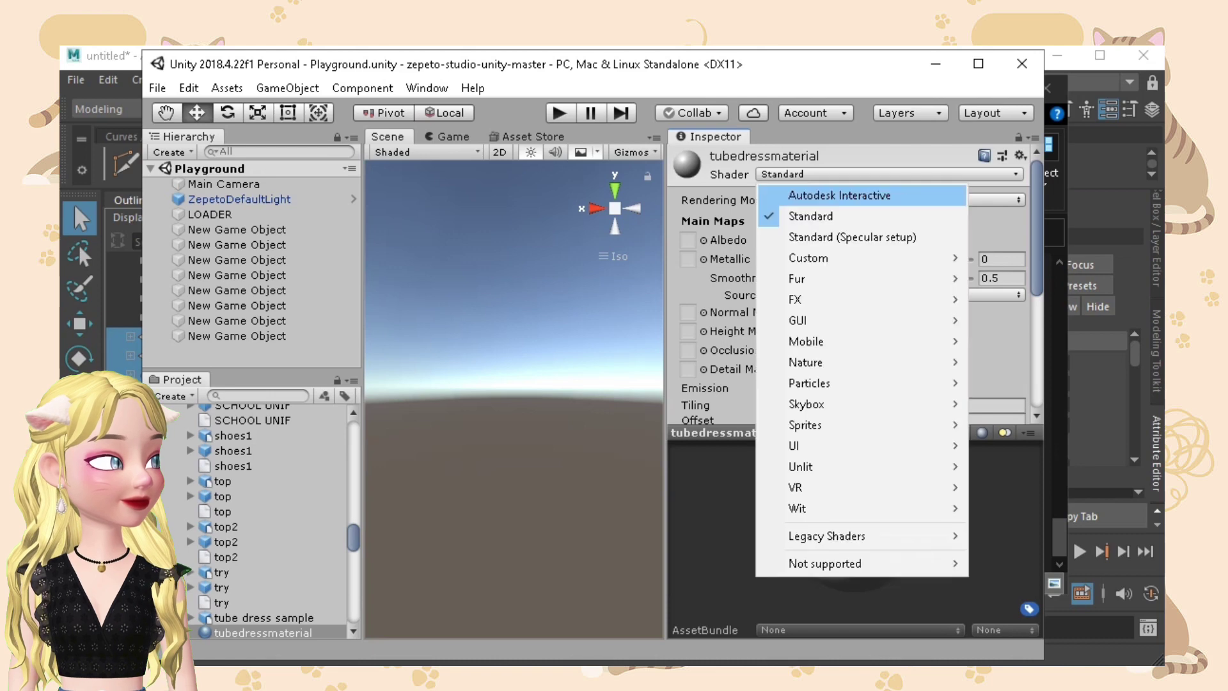
pyautogui.moveTo(831, 508)
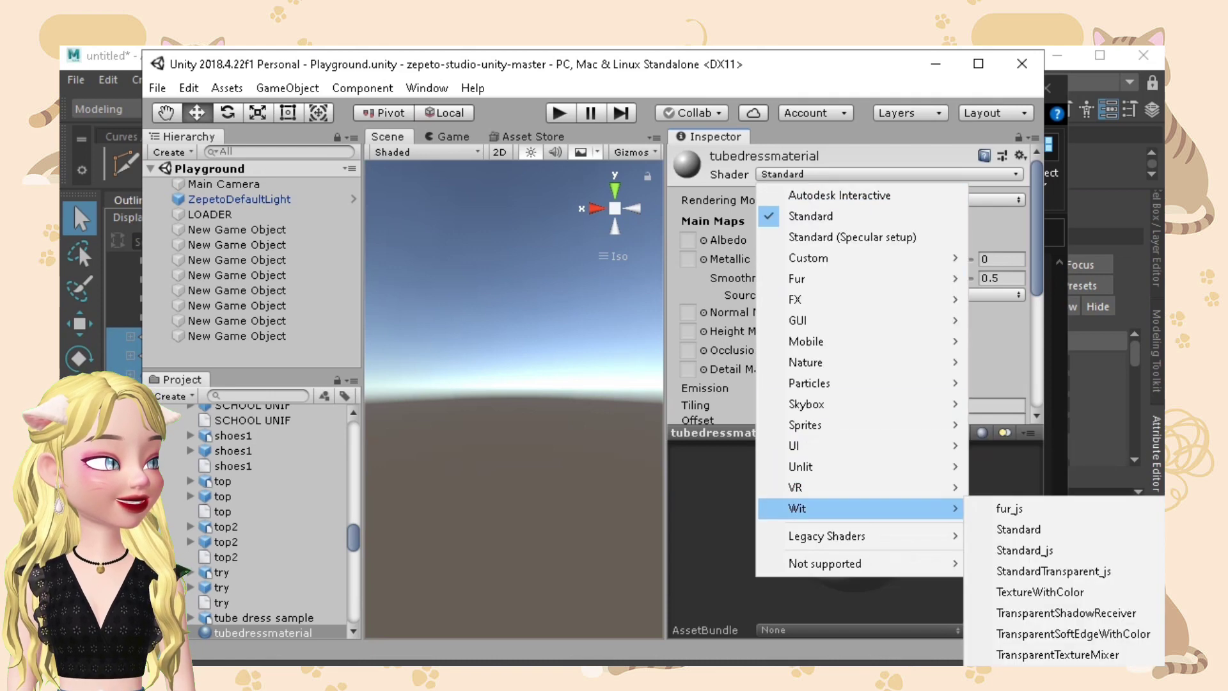
pyautogui.click(1018, 528)
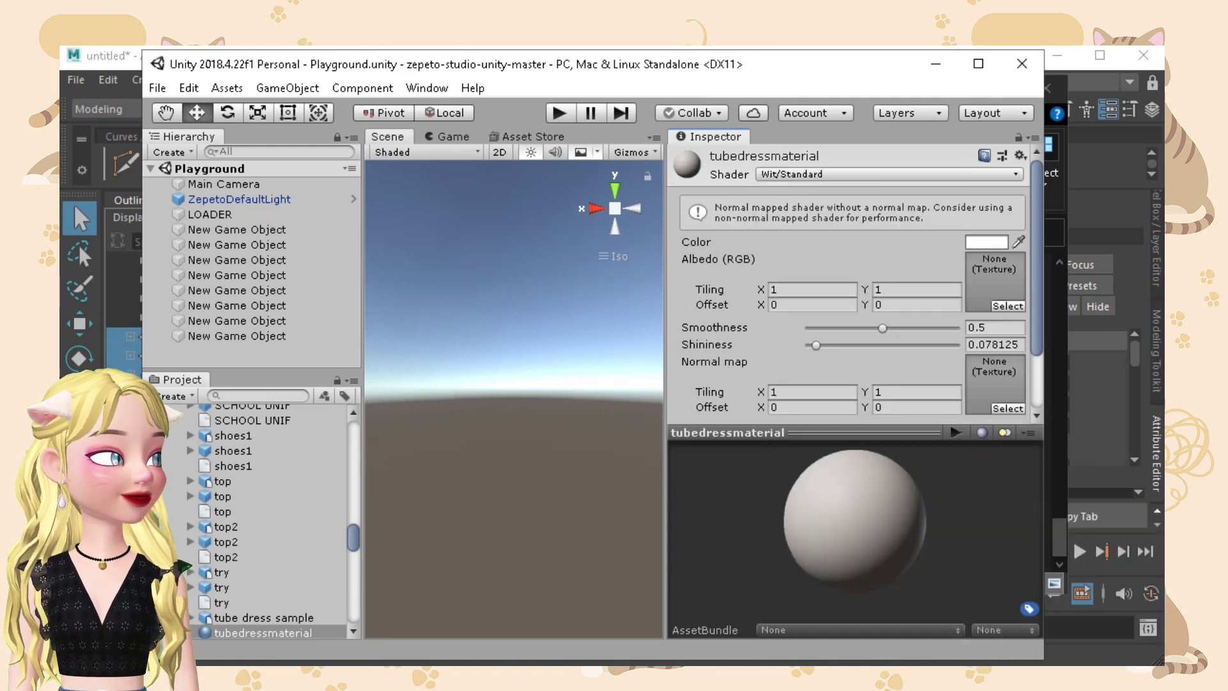
pyautogui.moveTo(815, 345); pyautogui.dragTo(807, 345)
pyautogui.moveTo(883, 328); pyautogui.dragTo(807, 329)
pyautogui.moveTo(855, 519)
pyautogui.mouseDown()
pyautogui.moveTo(940, 528)
pyautogui.moveTo(927, 499)
pyautogui.moveTo(855, 515)
pyautogui.mouseUp()
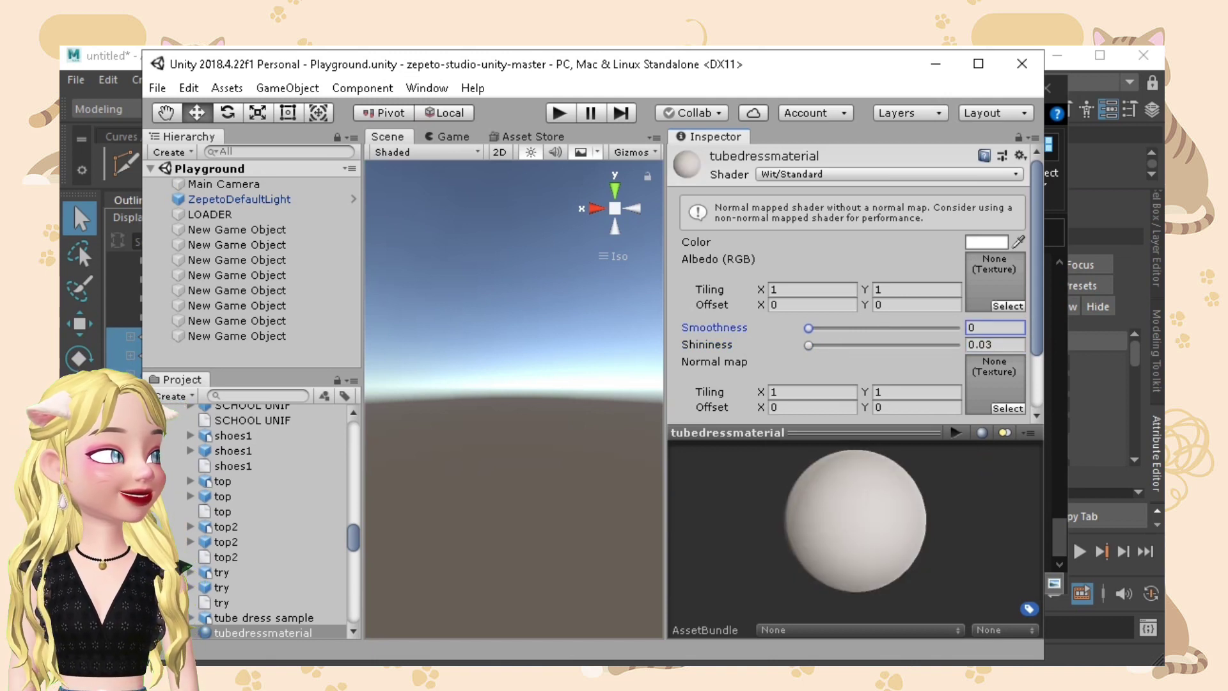
# Set the color of tubedressmaterial to pure red, FF0000.
pyautogui.click(986, 243)
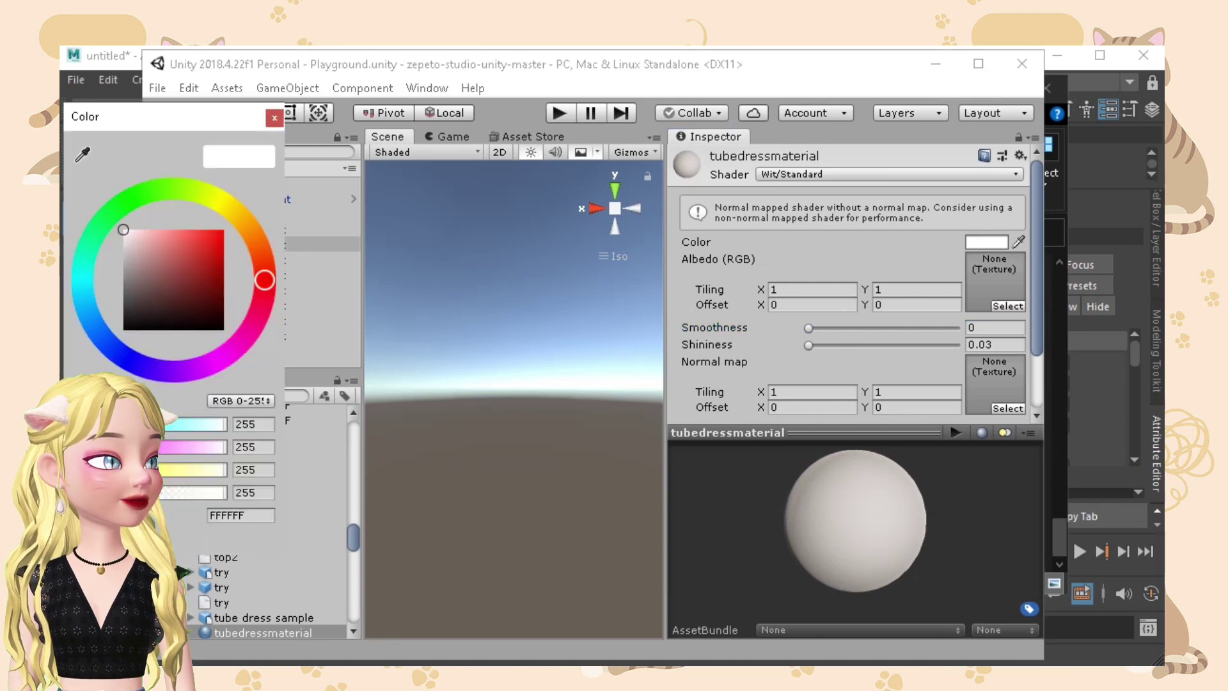
pyautogui.click(223, 230)
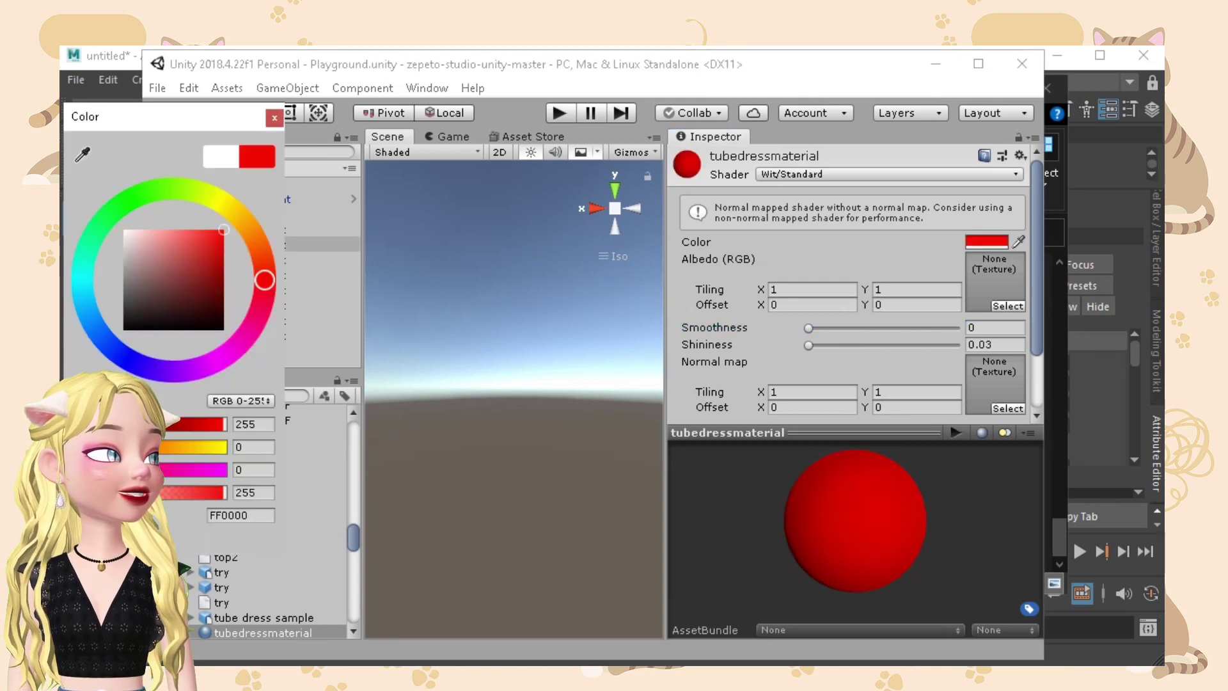
pyautogui.click(275, 118)
# Remap the dress material of the tube dress sample model to tubedressmaterial and apply the import settings.
pyautogui.scroll(-1, 288, 521)
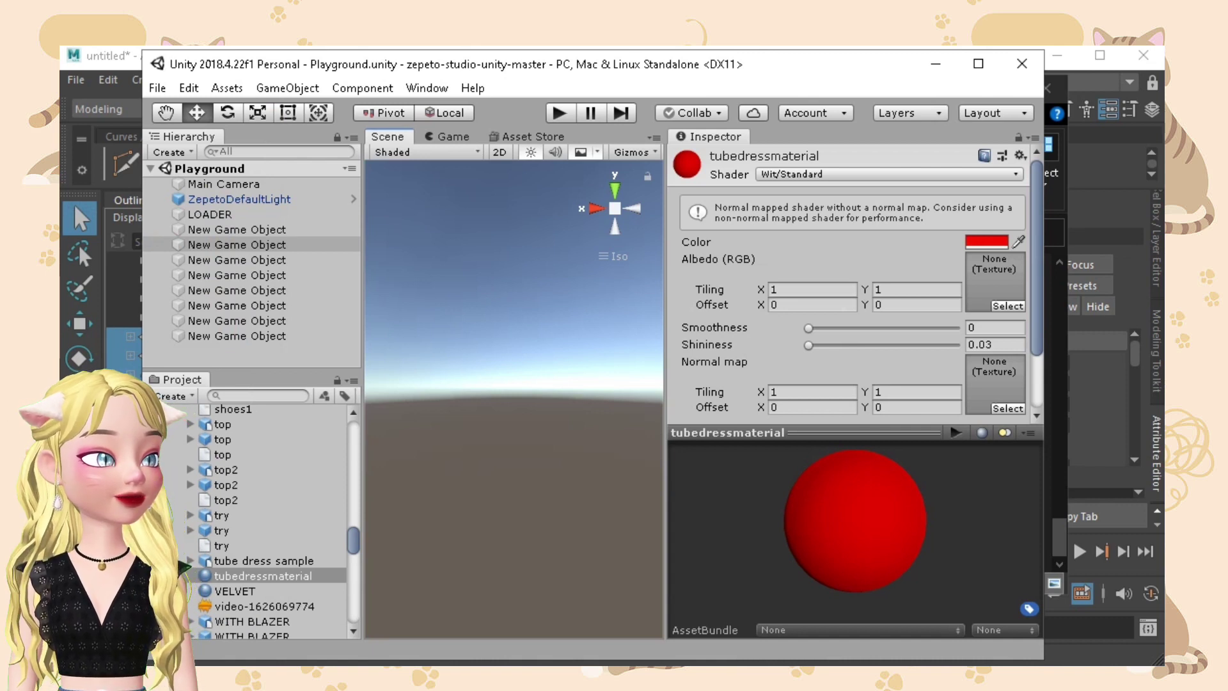
pyautogui.click(264, 561)
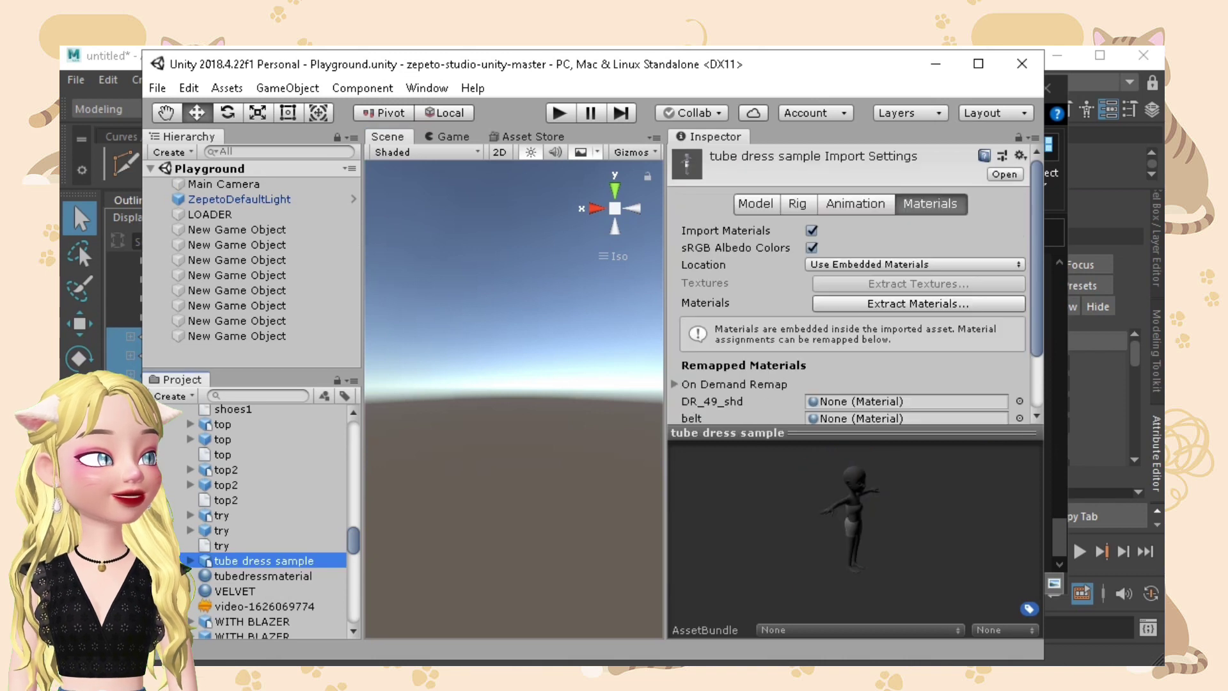
pyautogui.scroll(-4, 852, 307)
pyautogui.moveTo(892, 537); pyautogui.dragTo(819, 515)
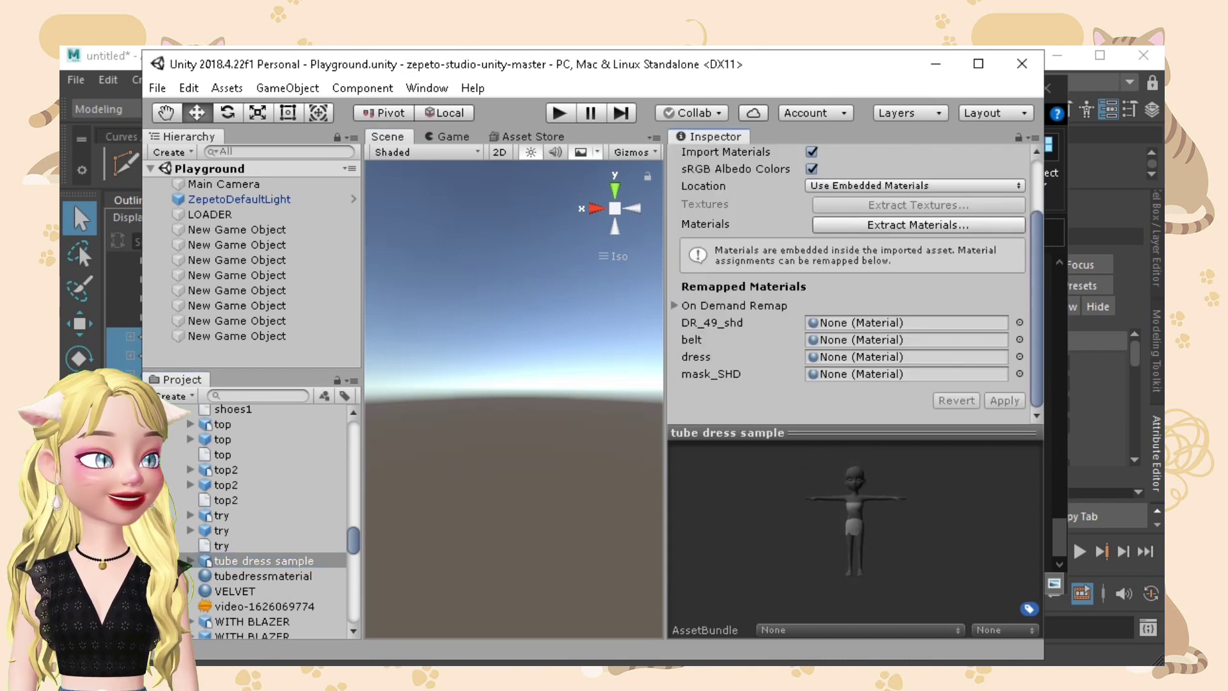
pyautogui.moveTo(262, 576); pyautogui.dragTo(906, 356)
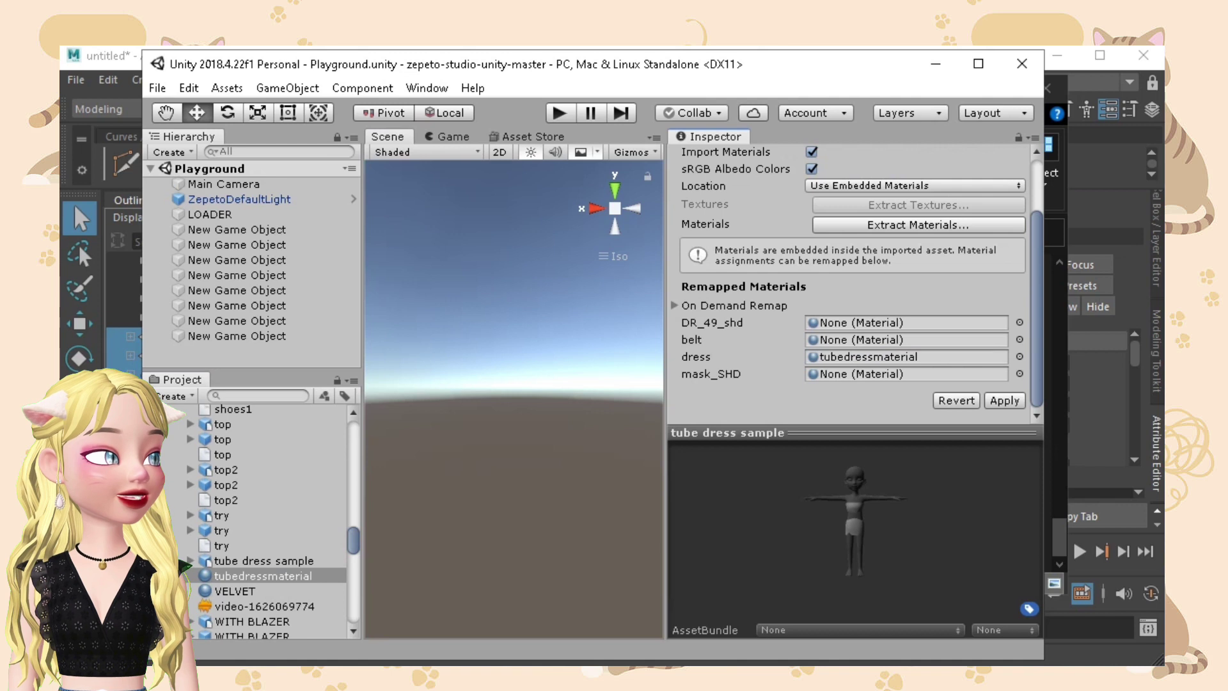
pyautogui.click(1004, 400)
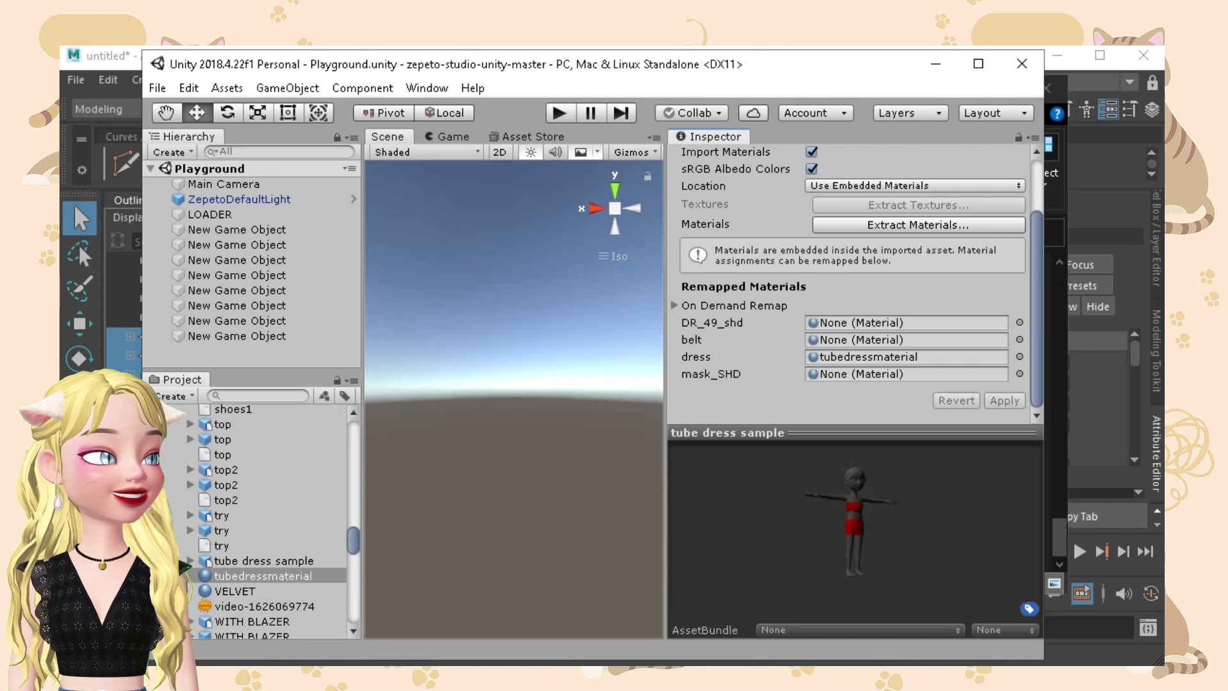
# Enlarge the model preview and convert the imported tube dress sample model to ZEPETO style.
pyautogui.moveTo(896, 433); pyautogui.dragTo(895, 233)
pyautogui.moveTo(755, 423); pyautogui.dragTo(1023, 422)
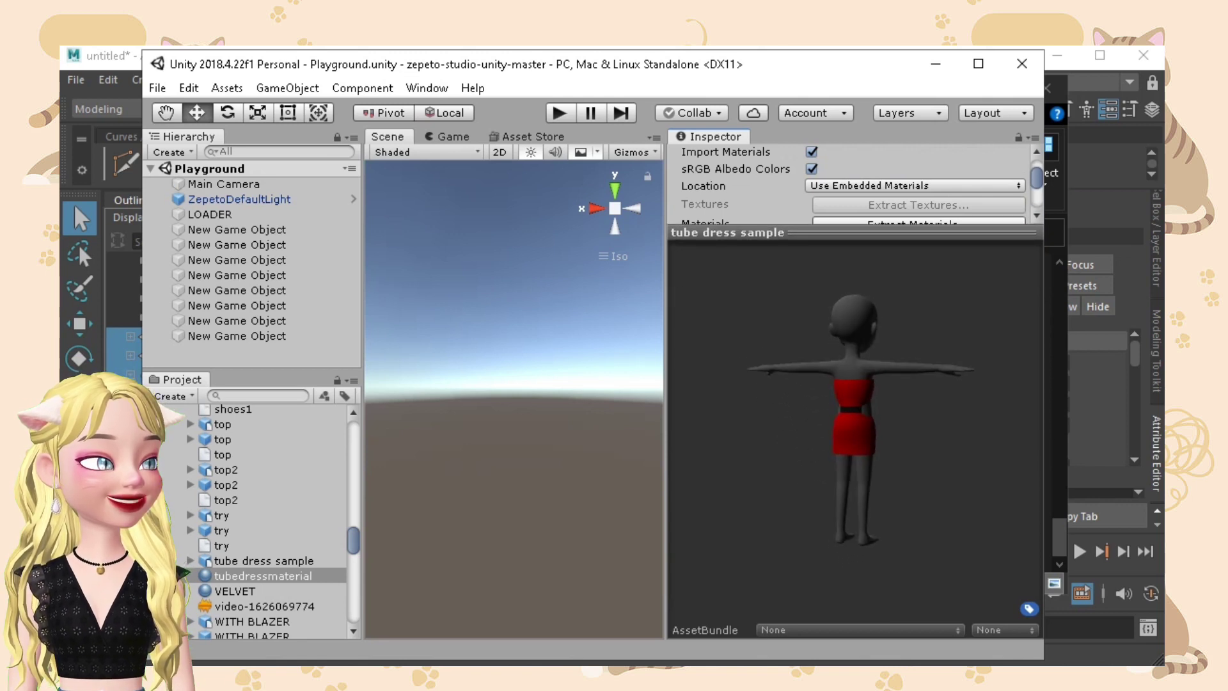
pyautogui.click(263, 561)
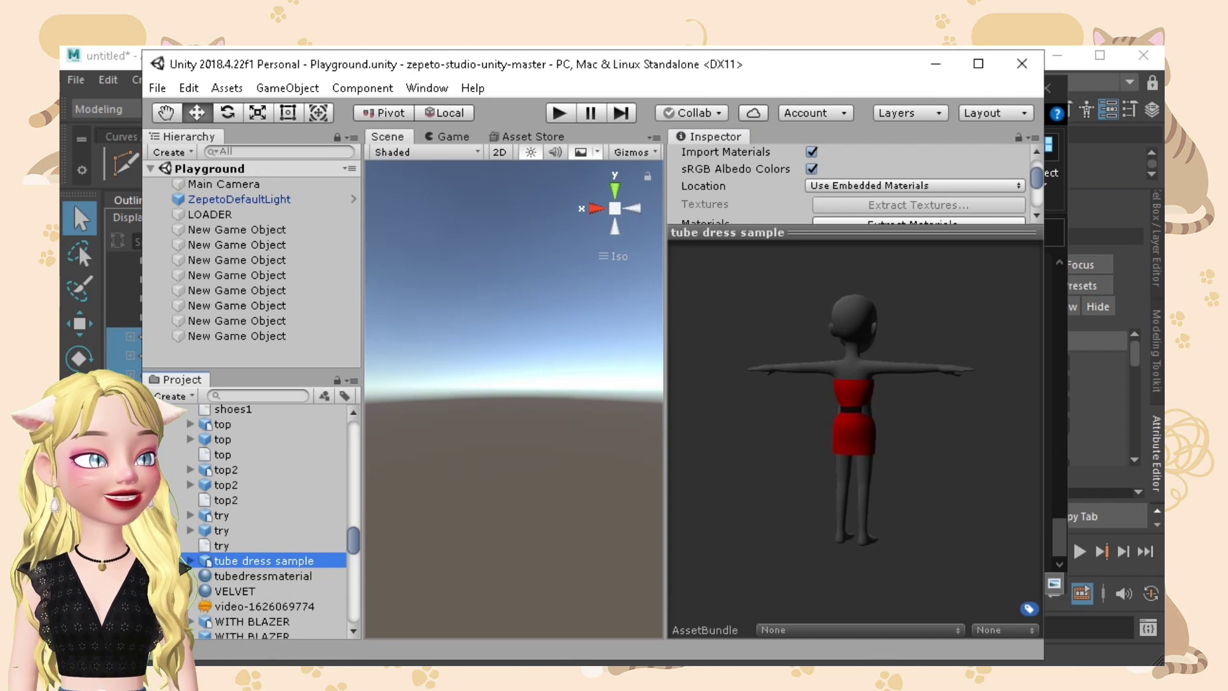
pyautogui.rightClick(246, 560)
pyautogui.moveTo(384, 424)
pyautogui.click(609, 451)
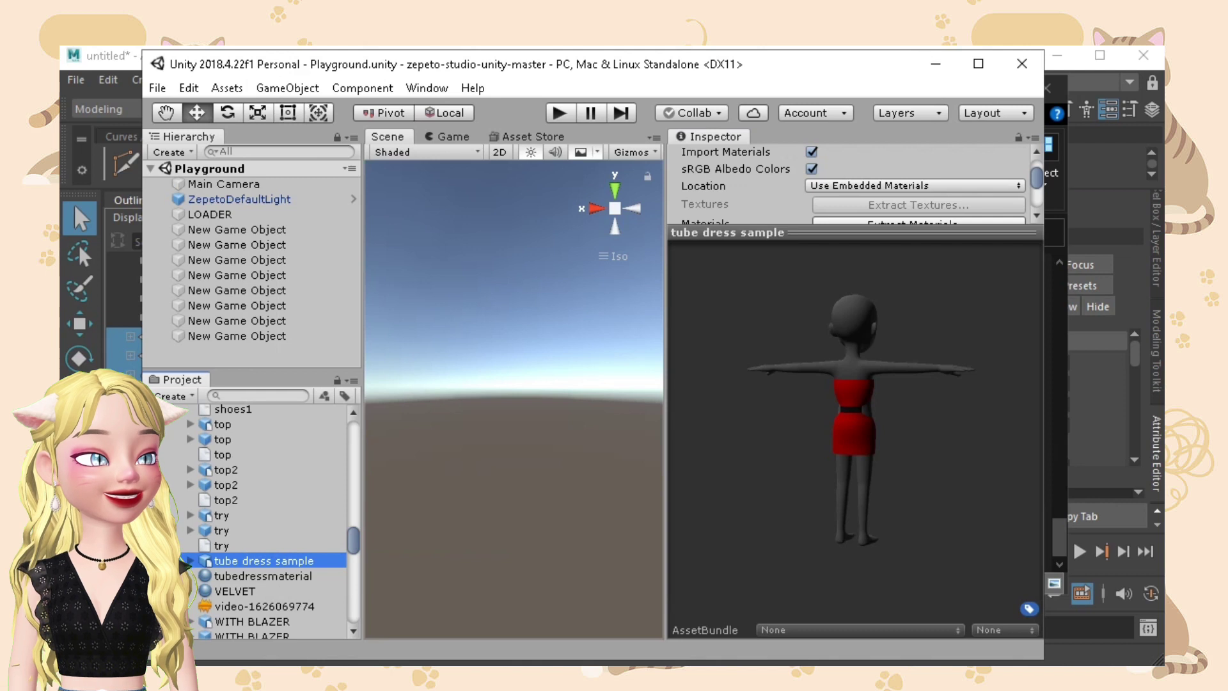
# Export the converted tube dress sample prefab as a .zepeto file.
pyautogui.moveTo(927, 416); pyautogui.dragTo(722, 377)
pyautogui.moveTo(819, 409); pyautogui.dragTo(841, 397)
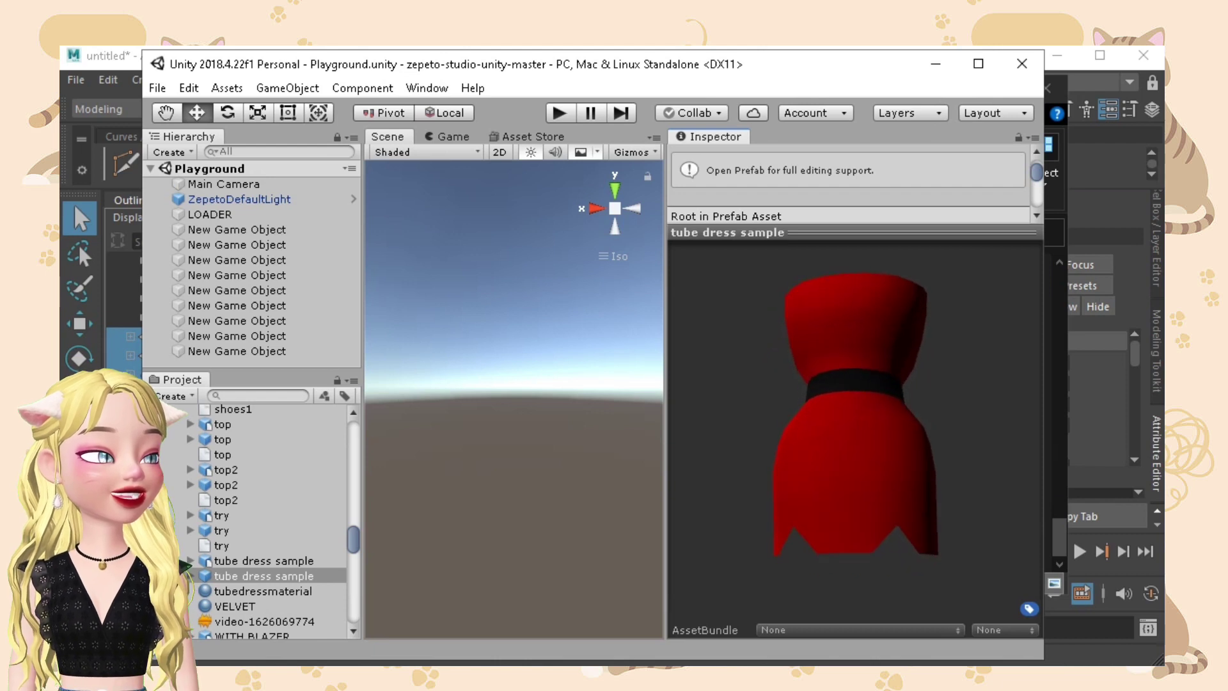
pyautogui.rightClick(318, 573)
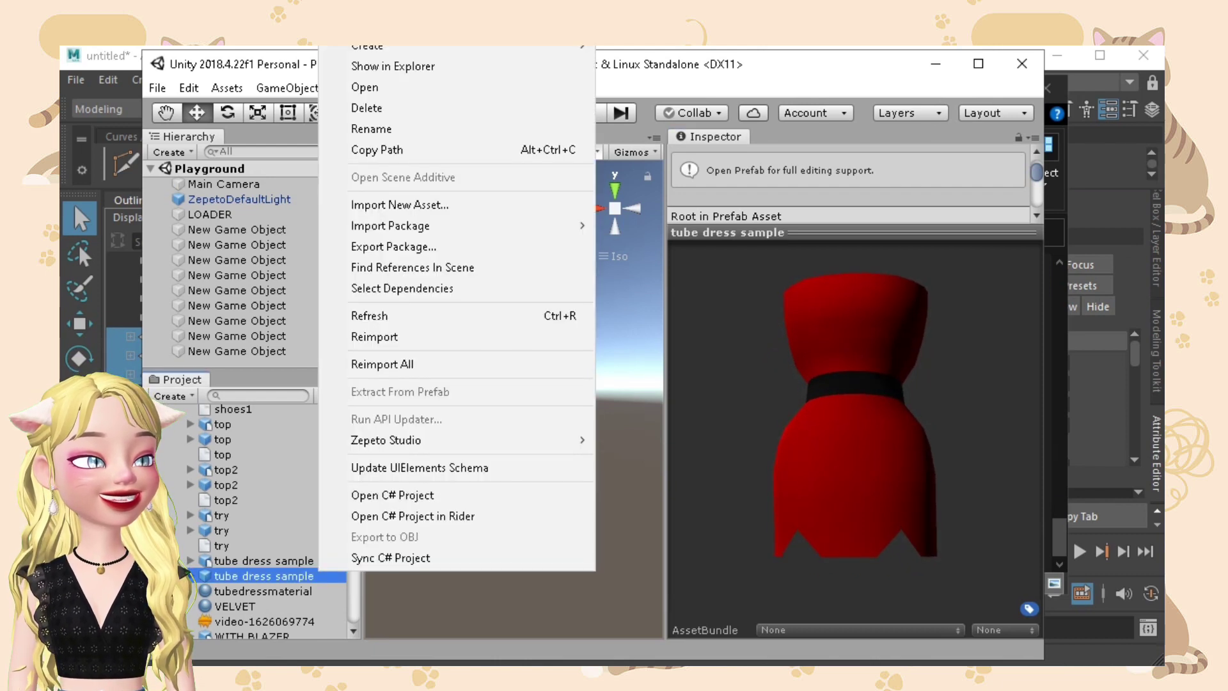
pyautogui.moveTo(415, 440)
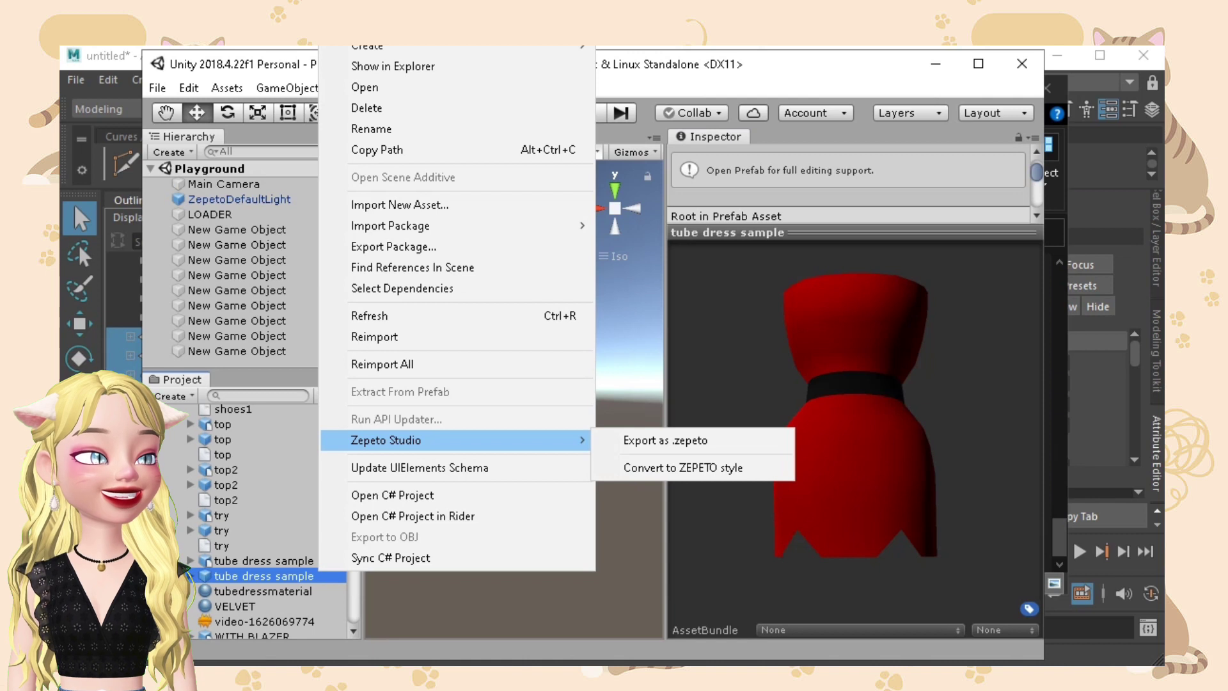
pyautogui.click(665, 440)
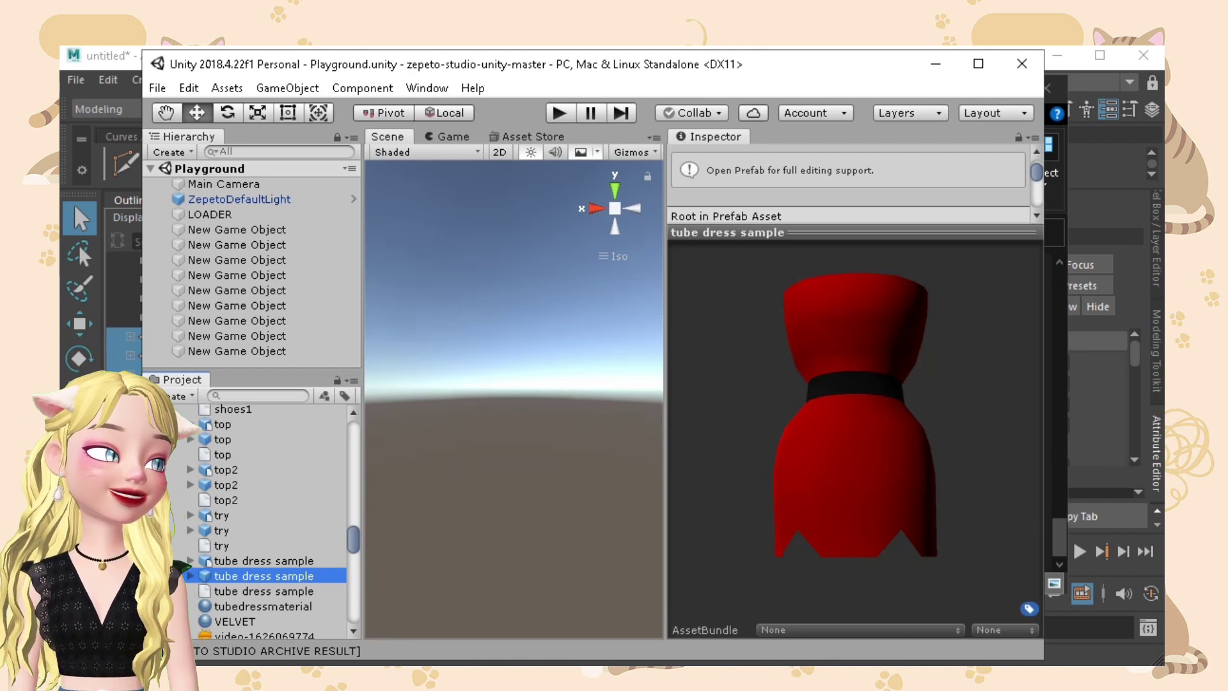
pyautogui.moveTo(793, 383); pyautogui.dragTo(876, 563)
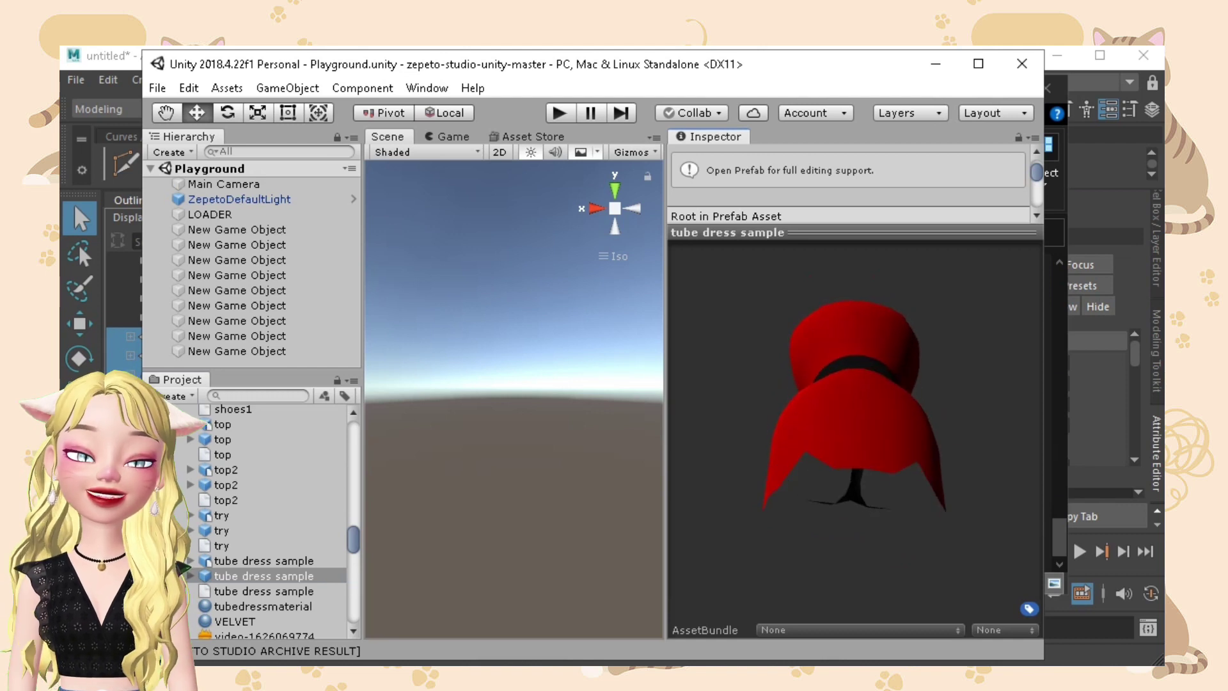